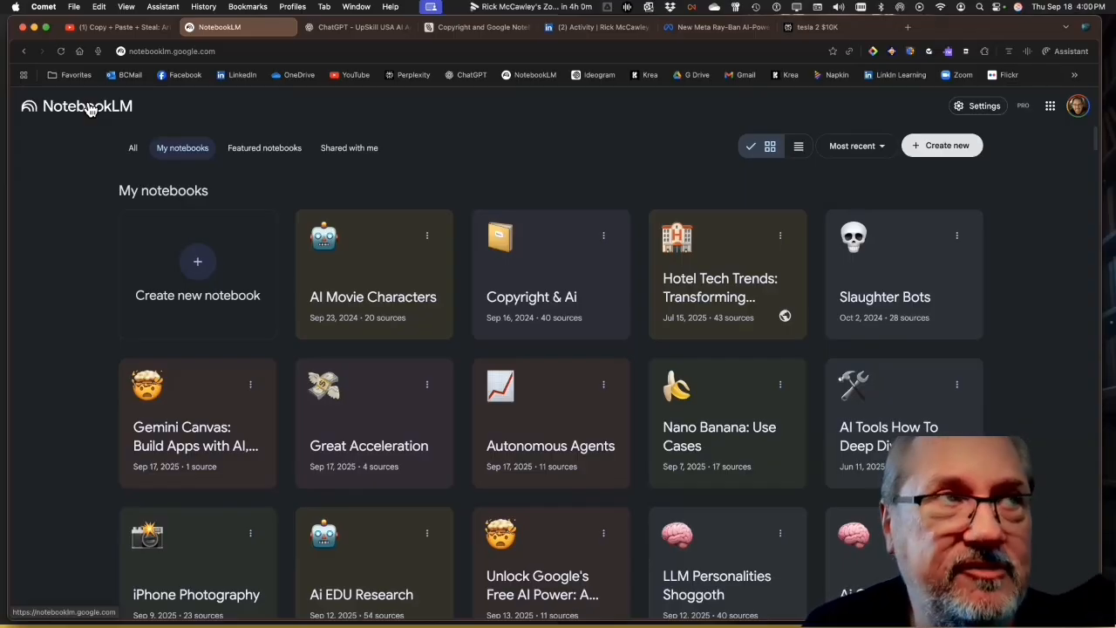
Open the Copyright & Ai notebook and generate a new mind map from its sources
click(542, 265)
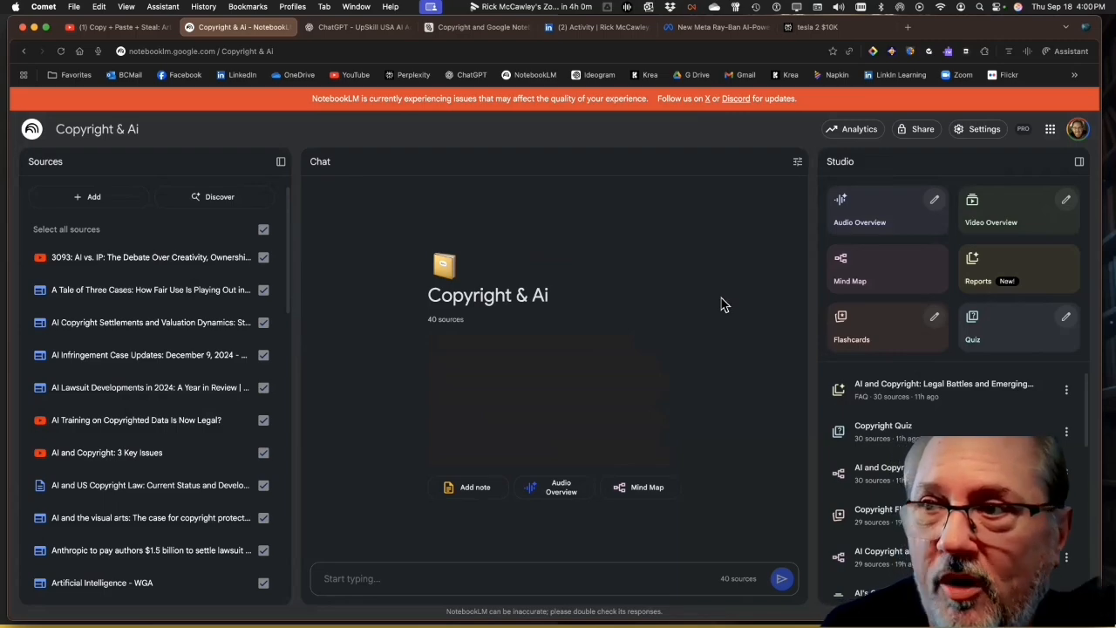
click(855, 272)
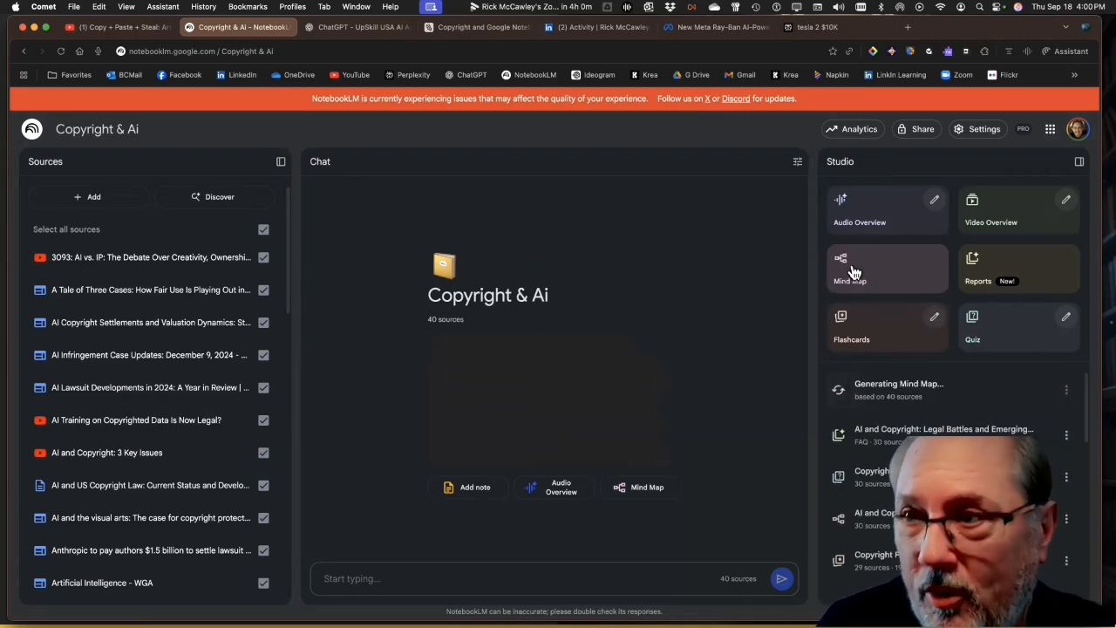
View the saved AI and Copyright Law mind map, expanding Precedent-Setting Court Cases and Getty Images v. Midjourney and Stability AI, and return to the Studio overview
click(887, 509)
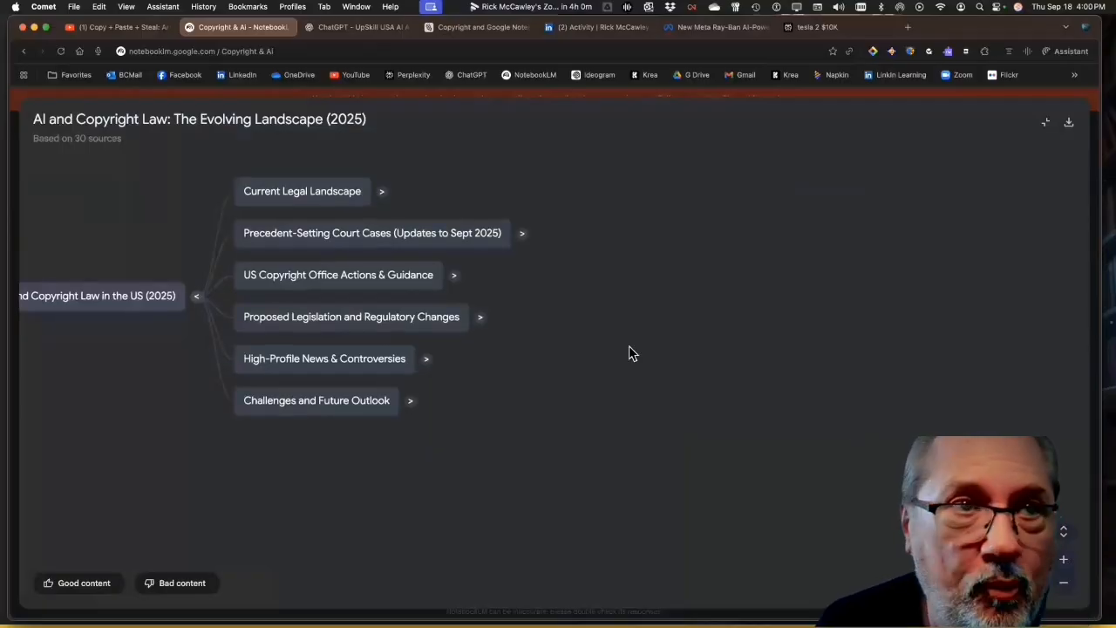
click(523, 238)
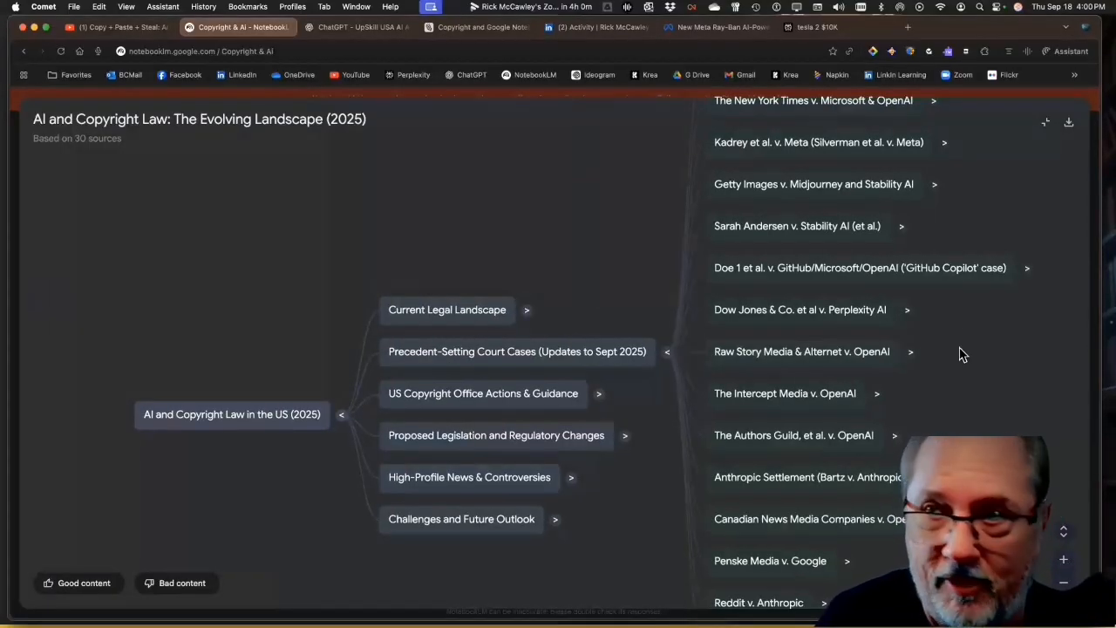
scroll(732, 410, right, 3)
scroll(732, 410, up, 1)
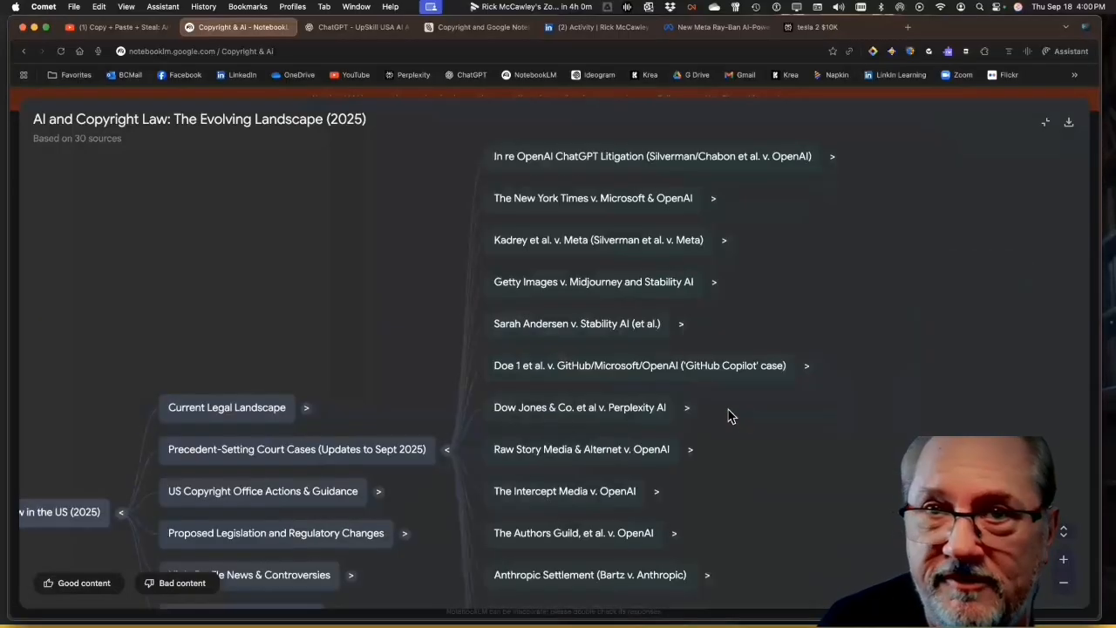
scroll(726, 323, right, 1)
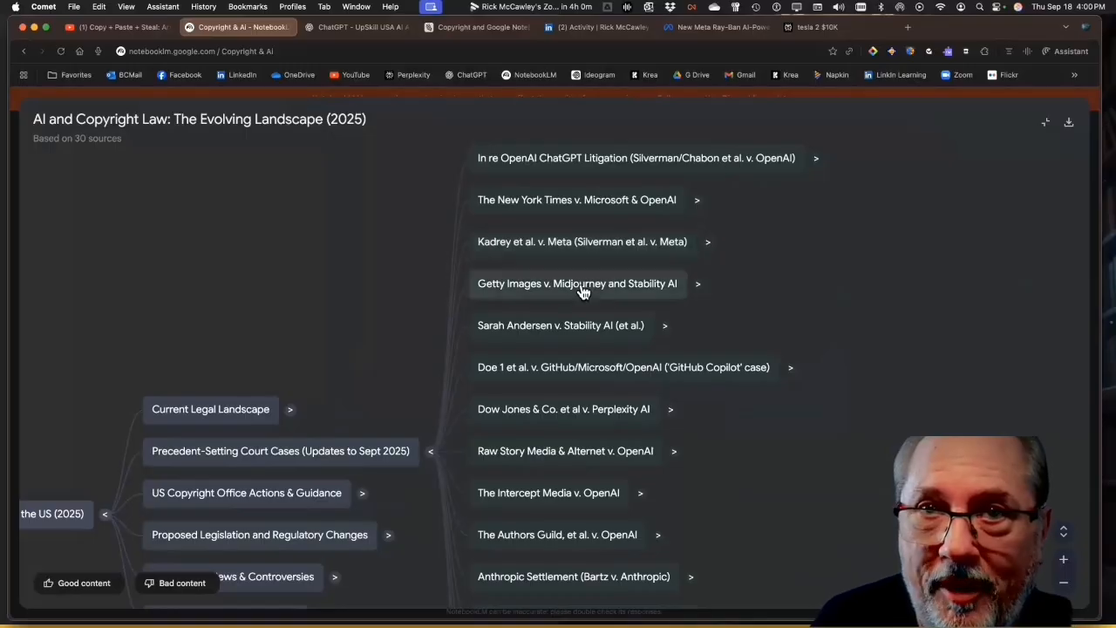
click(697, 288)
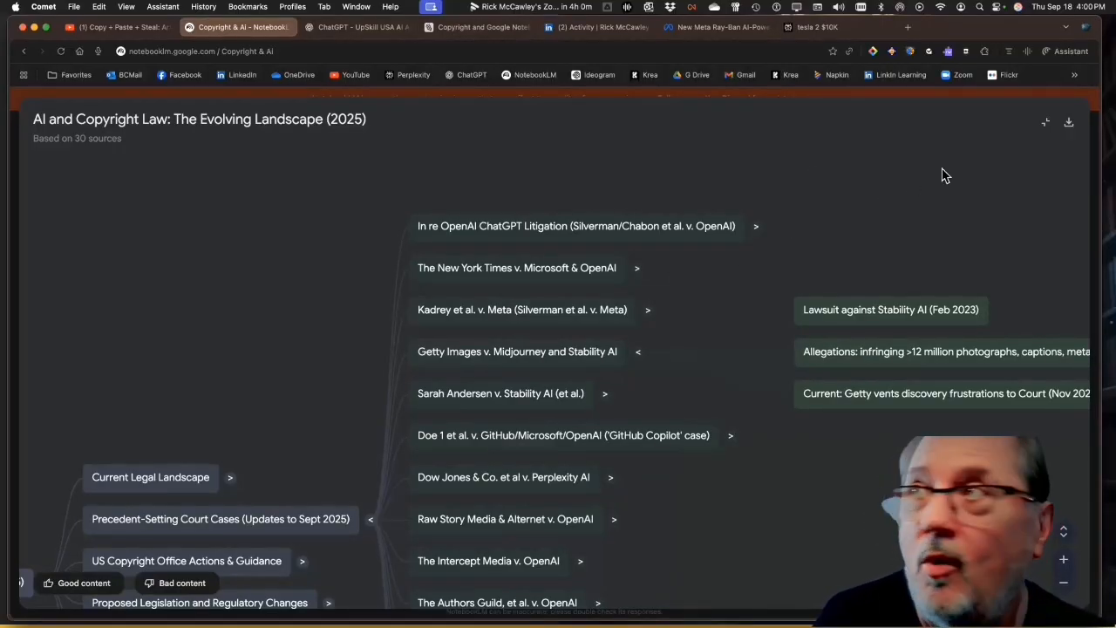
click(1046, 123)
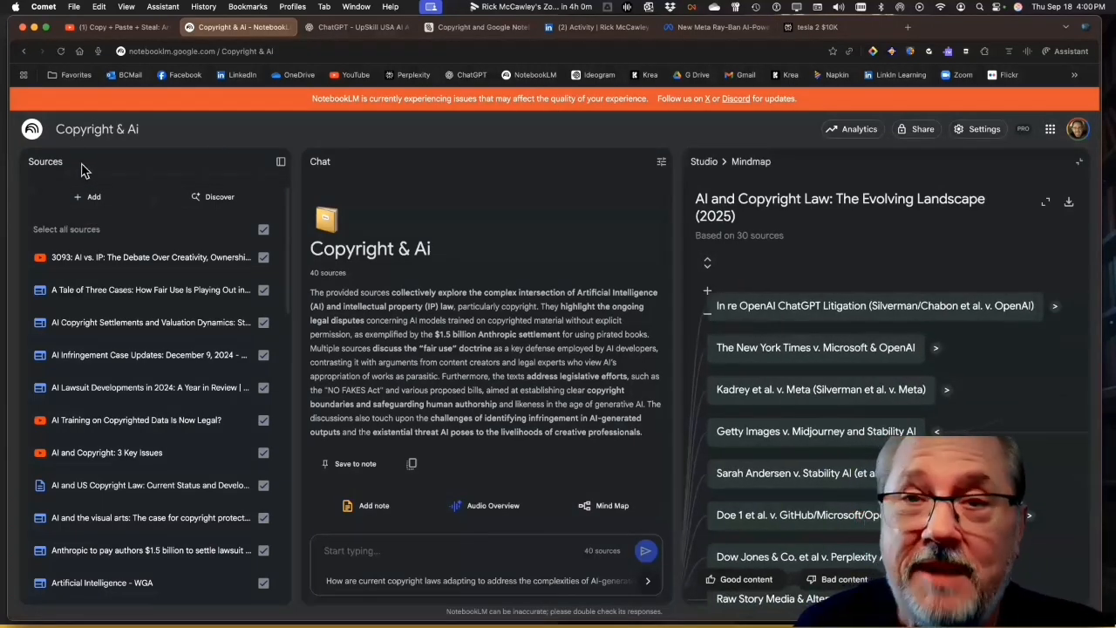
click(703, 162)
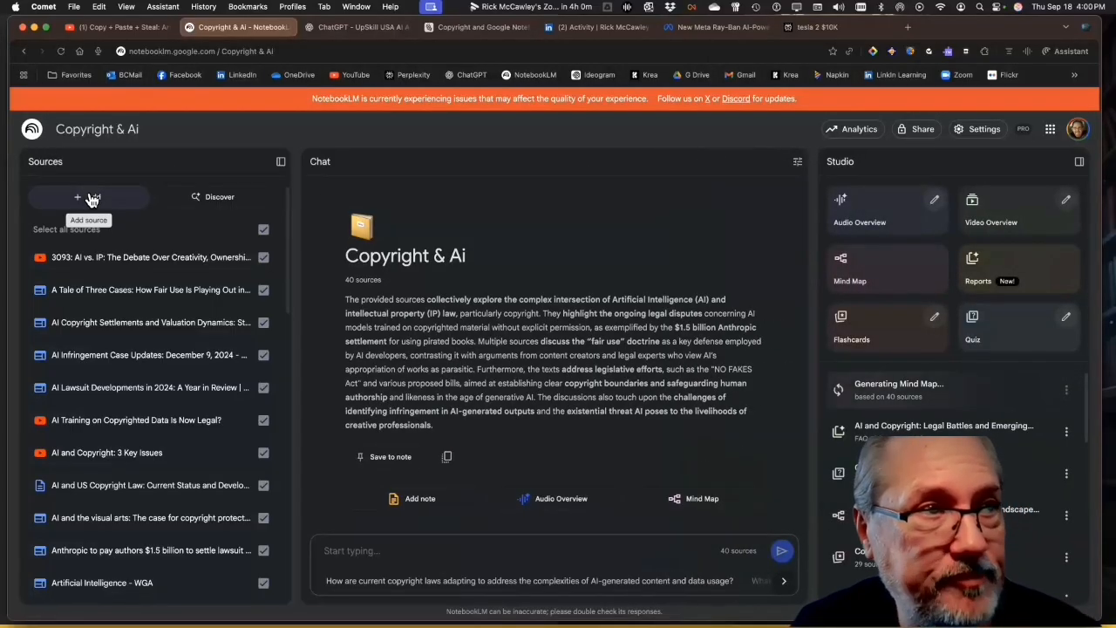
View the source guide of the "3093: AI vs. IP" video source and return to the source list
click(74, 265)
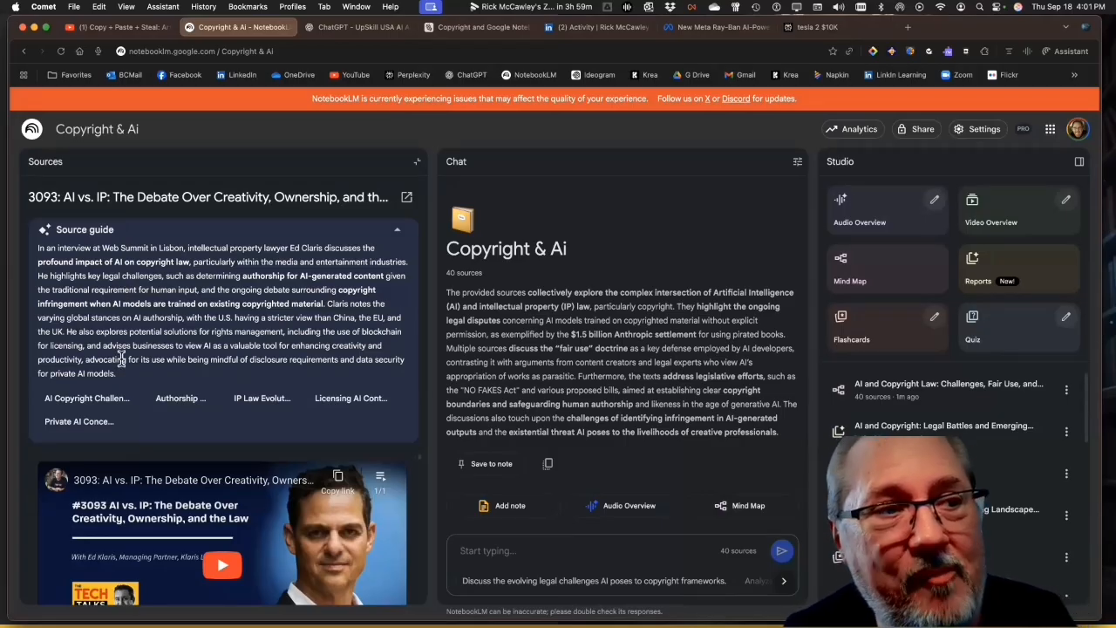
click(48, 163)
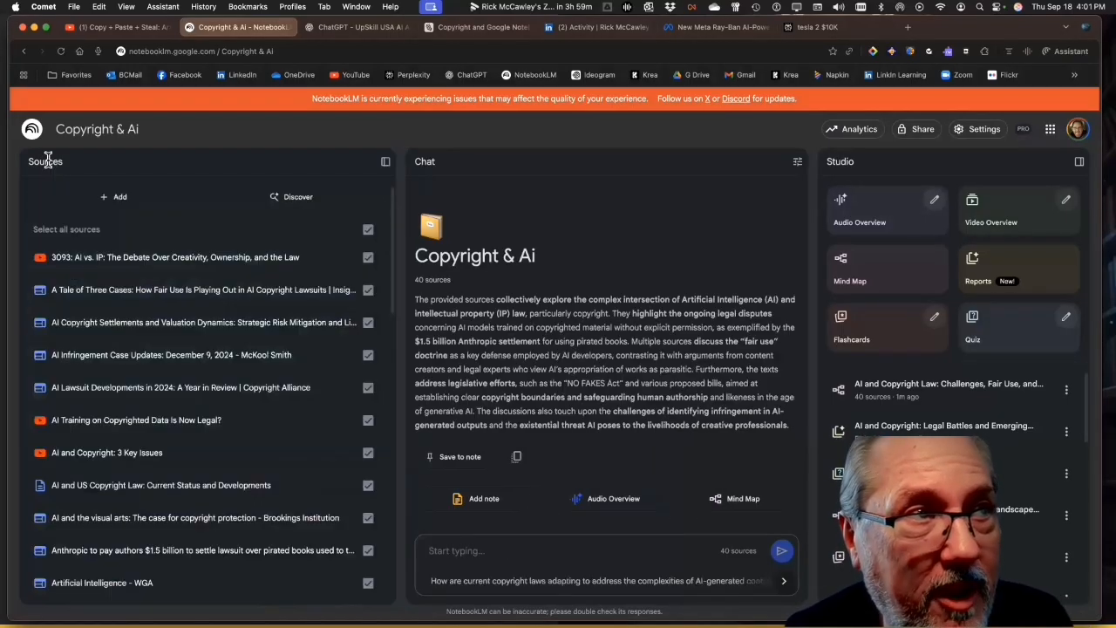
Add Copyright copy.pdf from Google Drive as a notebook source and look through the source list
click(92, 200)
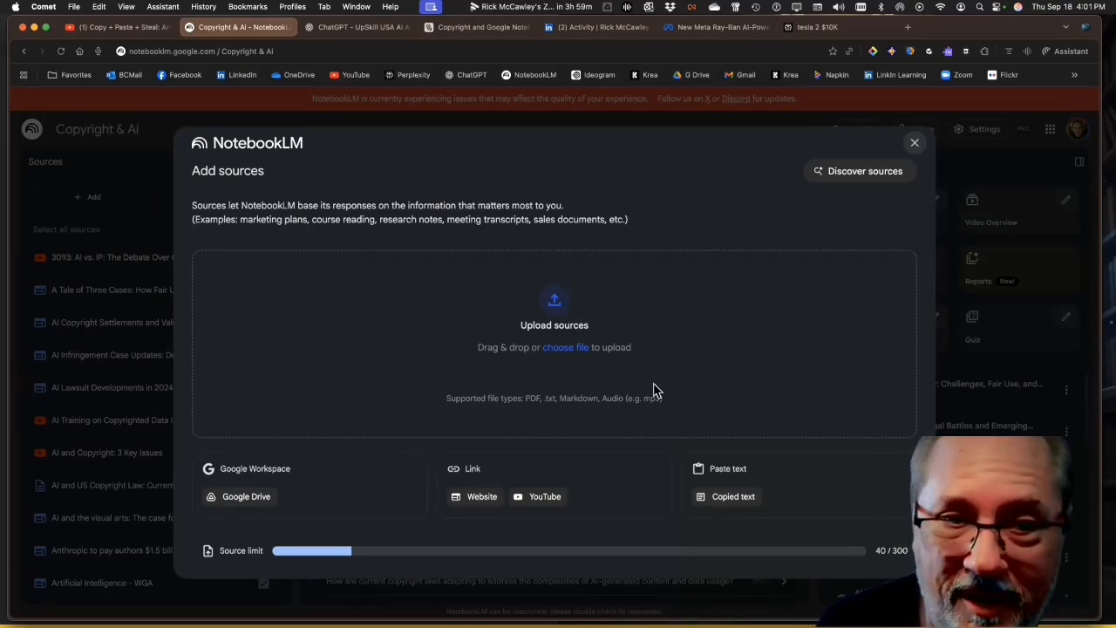
click(246, 499)
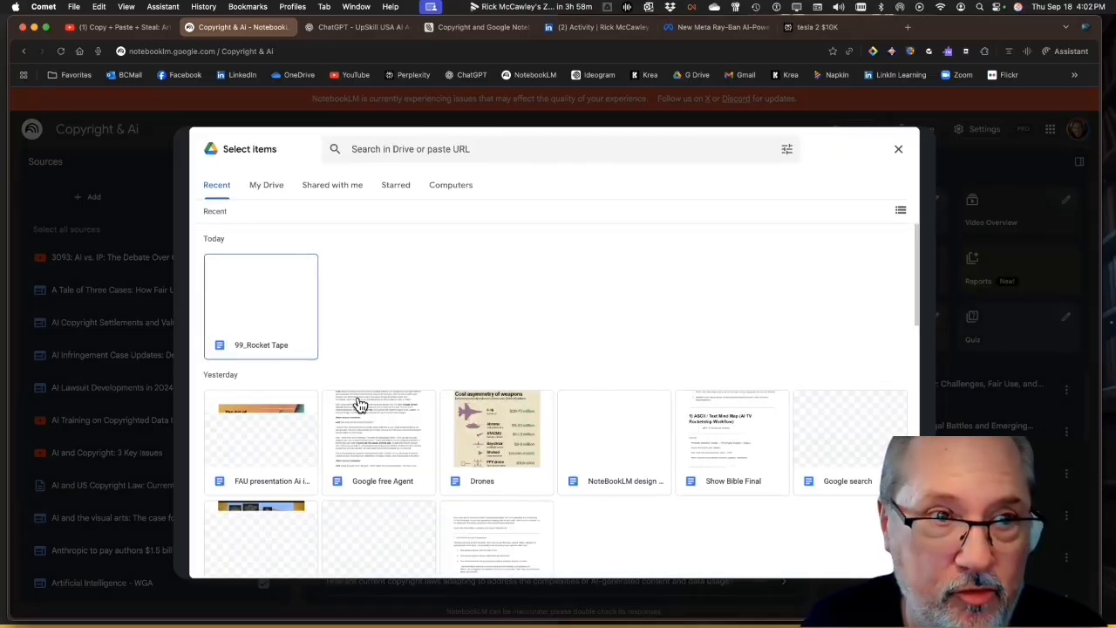
scroll(380, 464, down, 5)
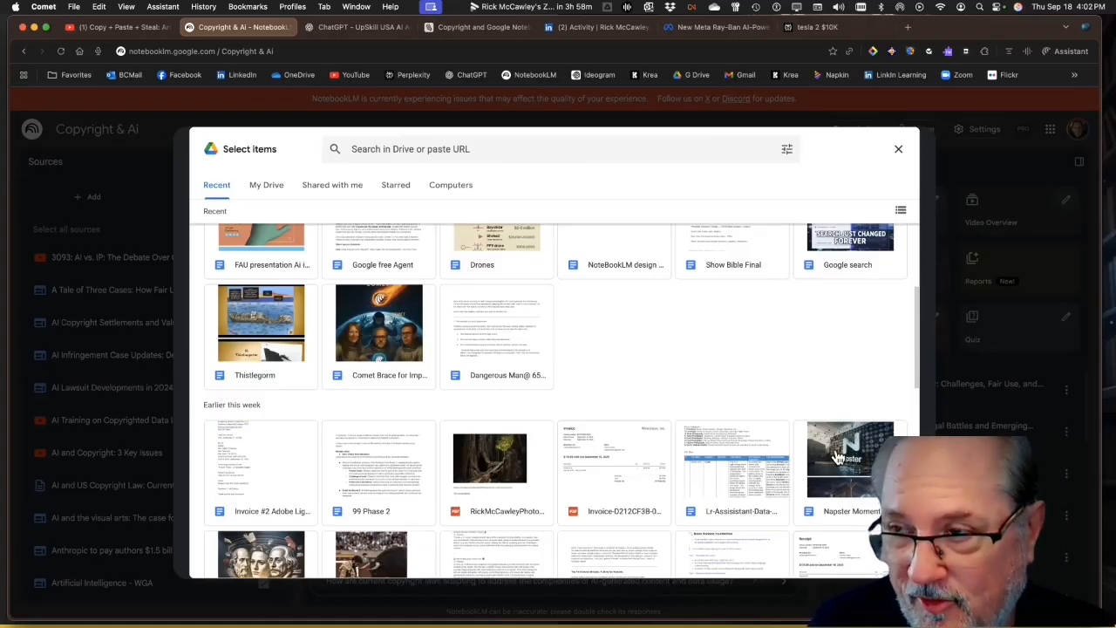
scroll(793, 451, down, 5)
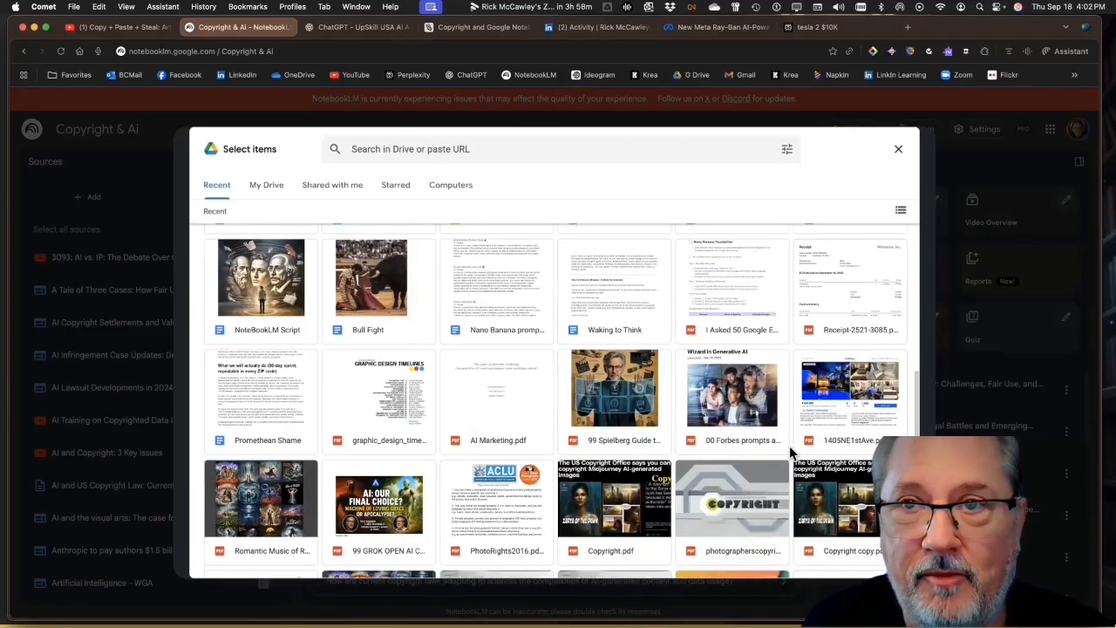
scroll(790, 452, down, 3)
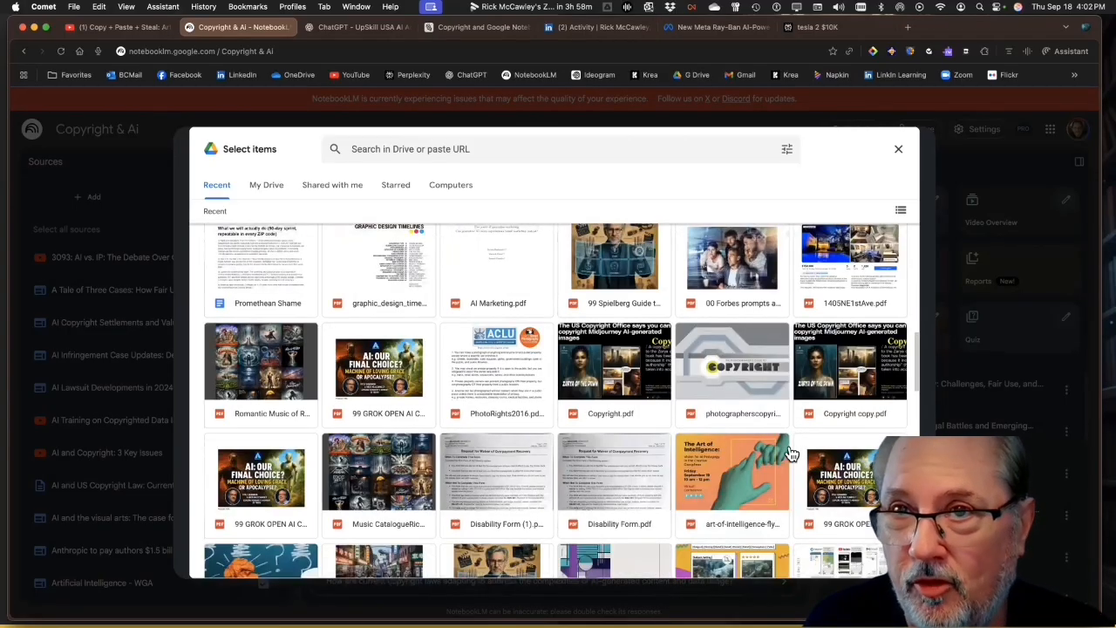
click(839, 374)
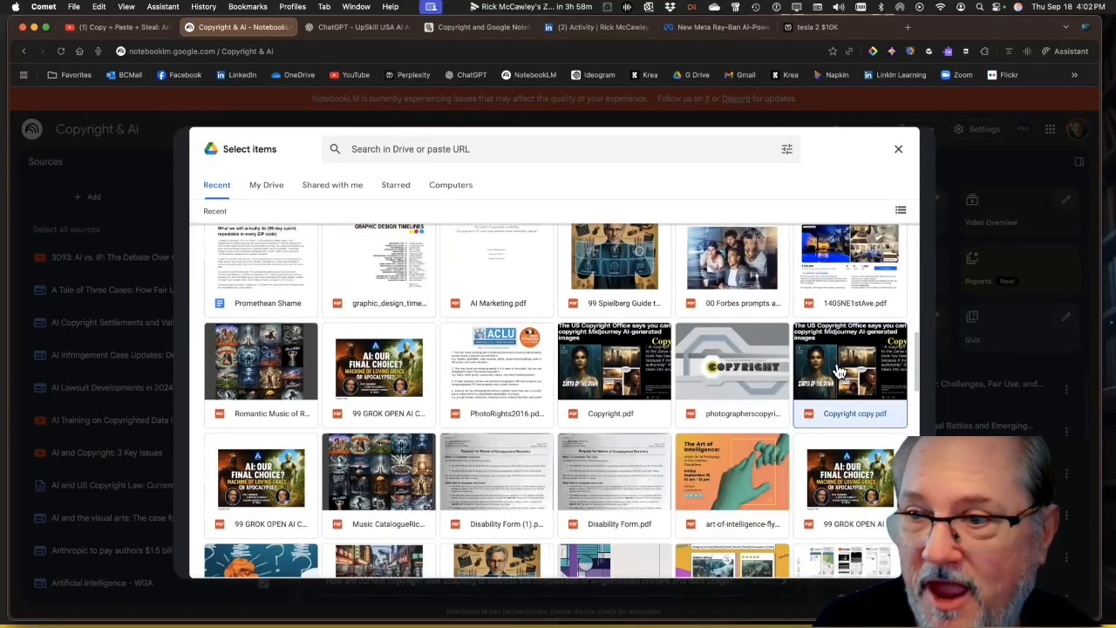
click(882, 564)
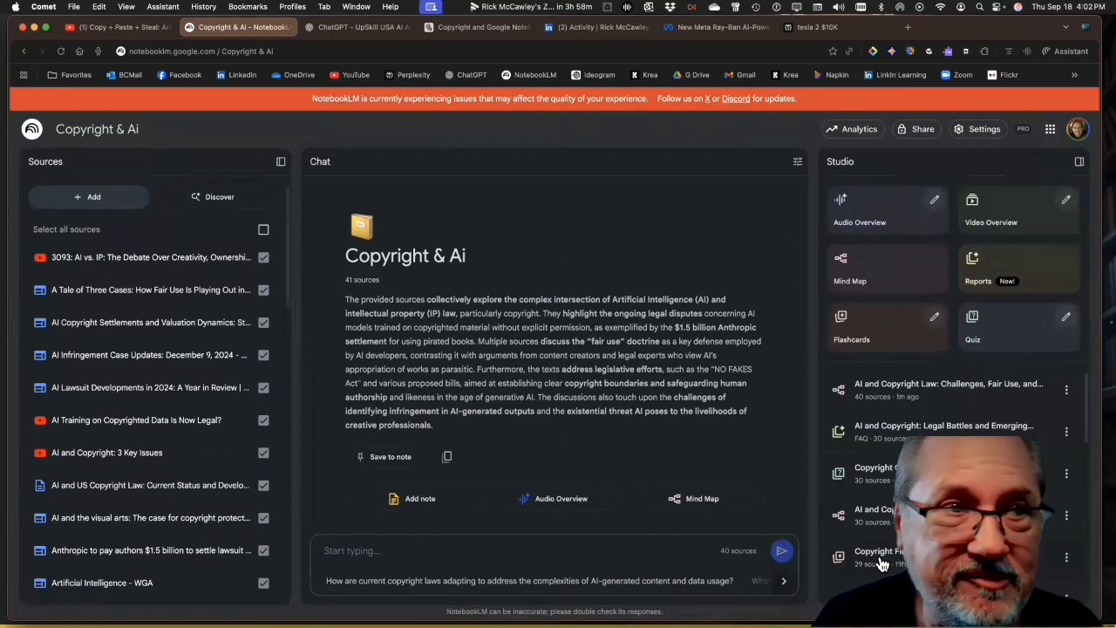
scroll(212, 367, down, 2)
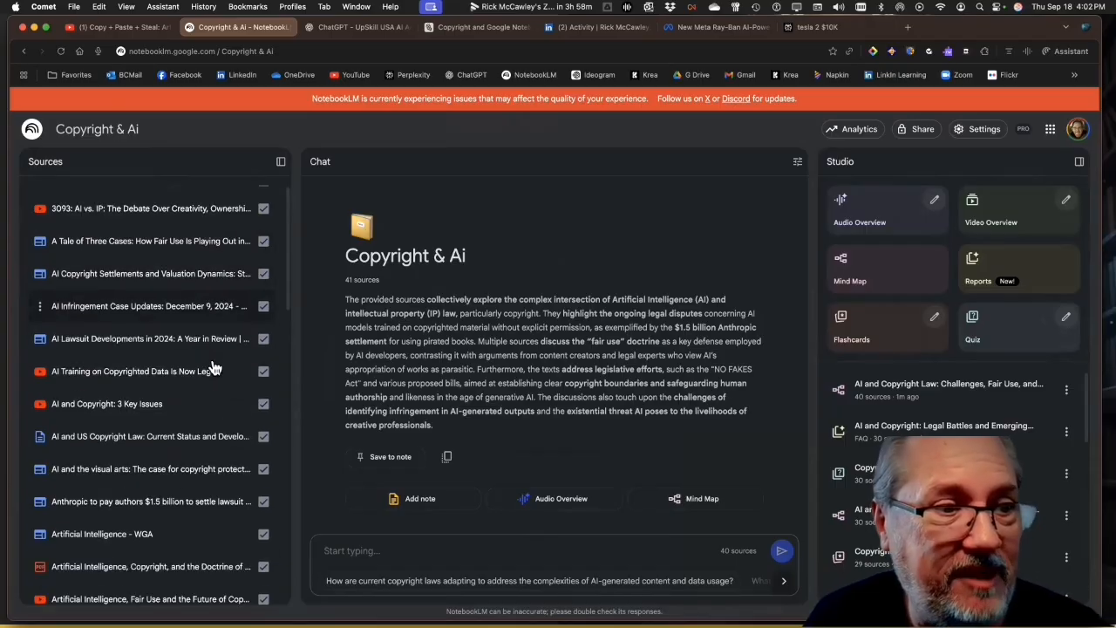
scroll(213, 367, down, 10)
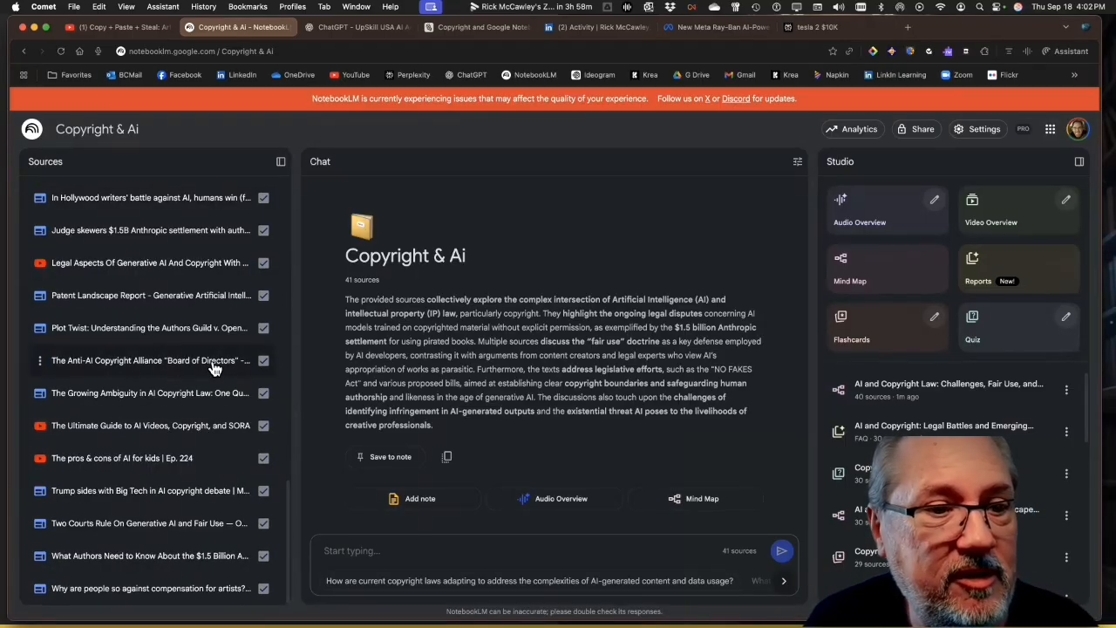
scroll(213, 368, up, 10)
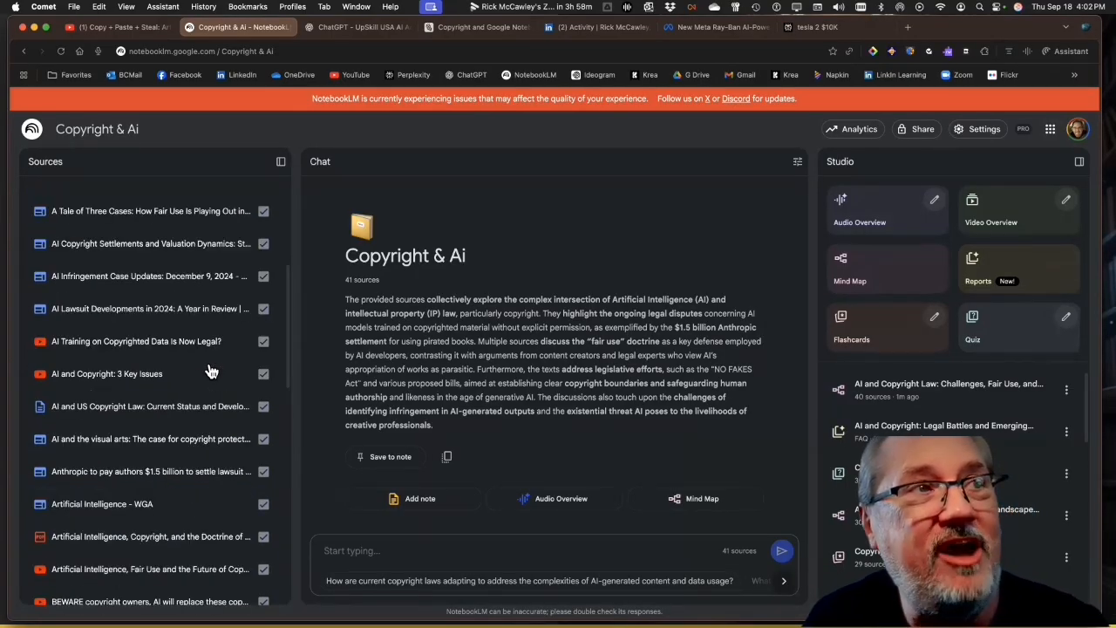
scroll(209, 370, up, 3)
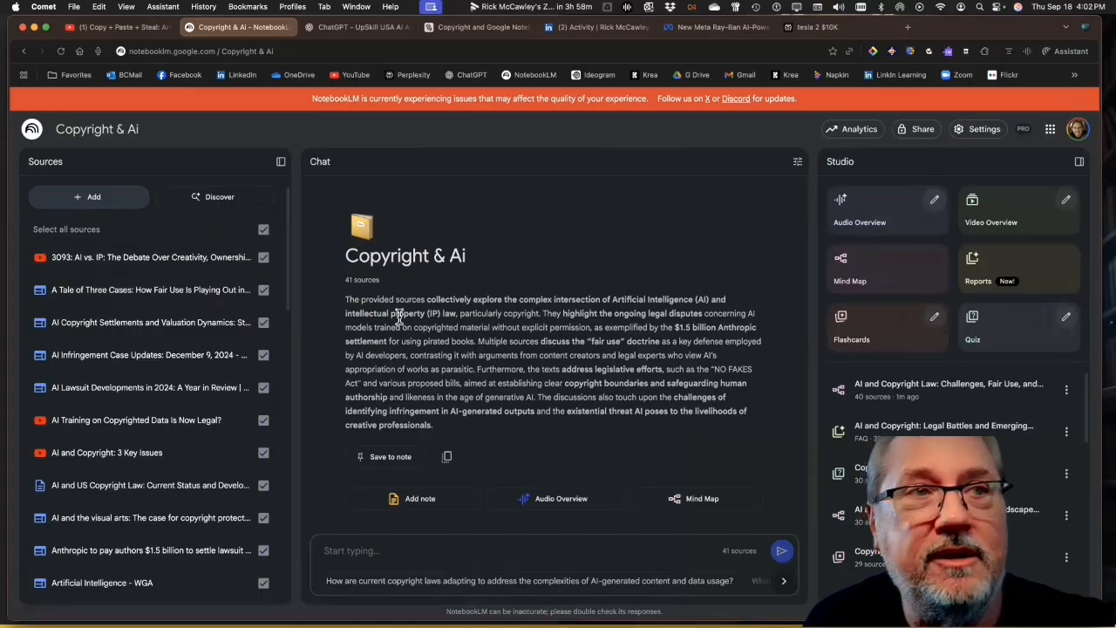
Copy the share link of CNA Insider's "Copy + Paste + Steal" video on YouTube and insert it into the notebook as a YouTube source
click(89, 196)
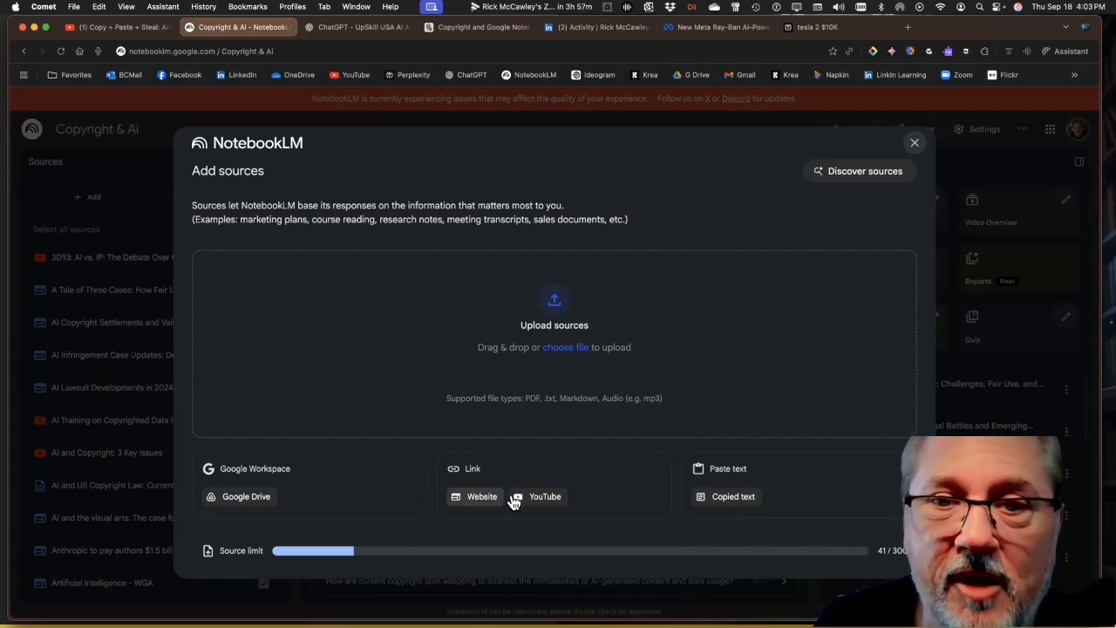
click(130, 29)
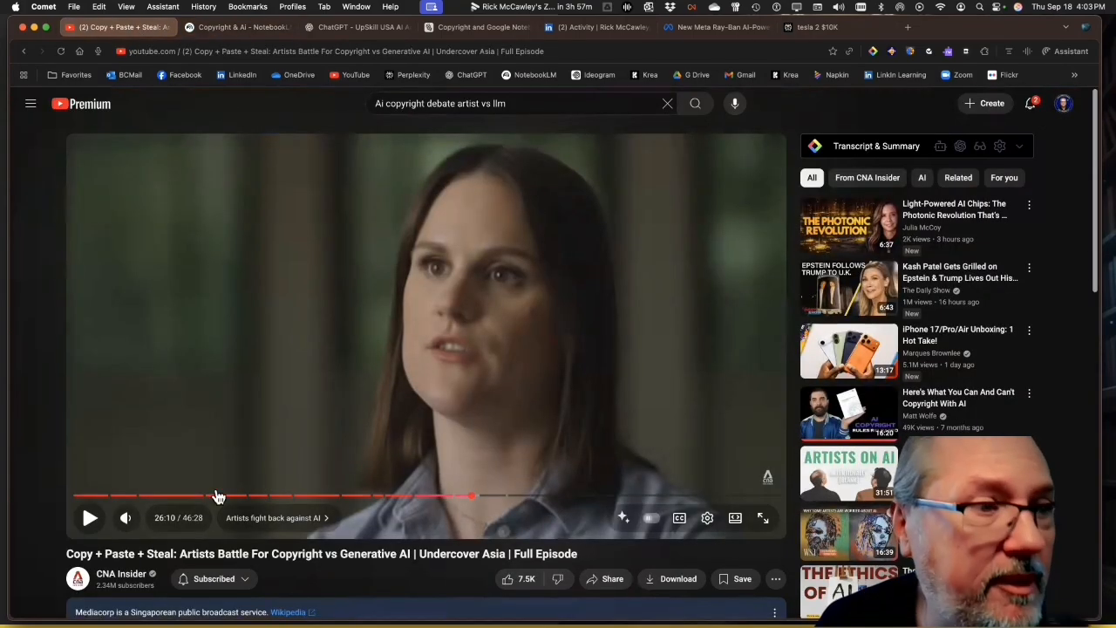
mouse_move(119, 497)
mouse_down()
mouse_move(91, 504)
mouse_move(131, 506)
mouse_up()
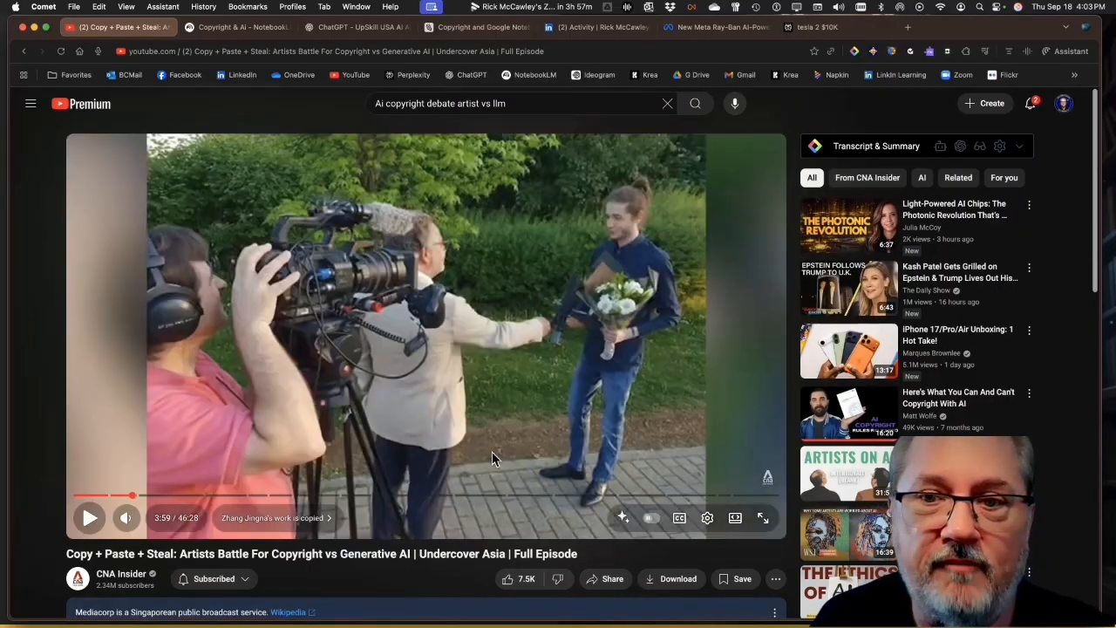
click(607, 581)
click(654, 413)
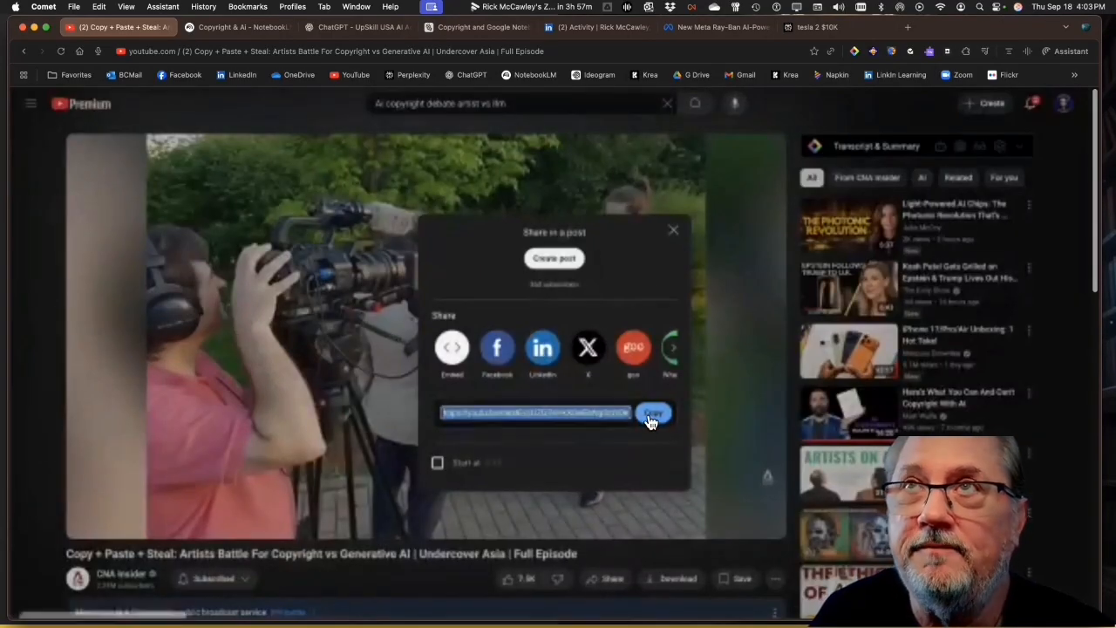
click(261, 27)
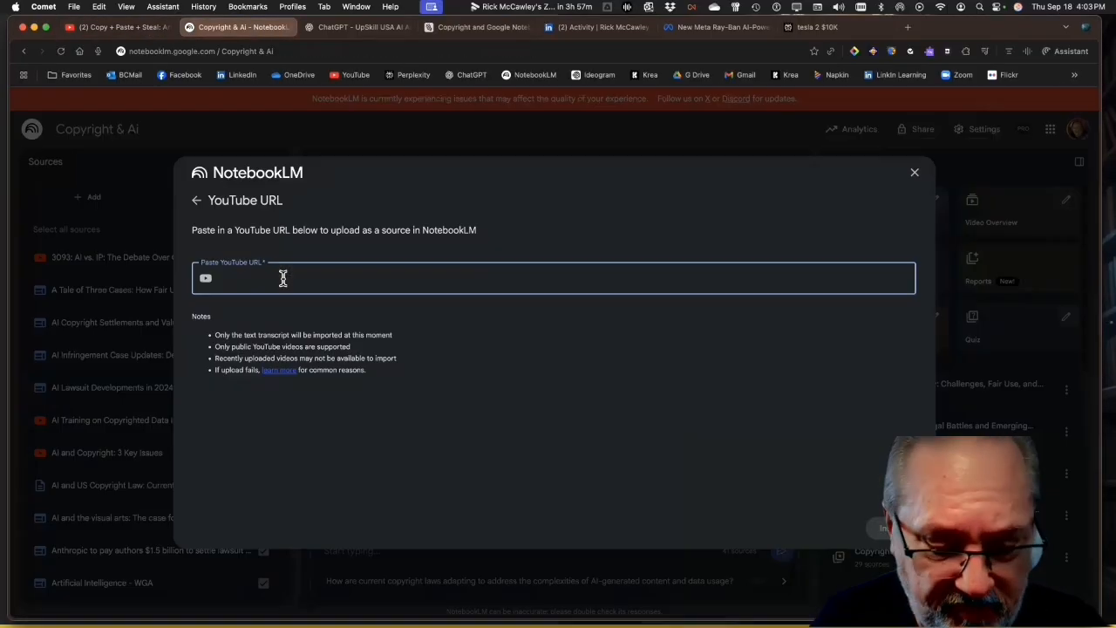
key(super+v)
key(Return)
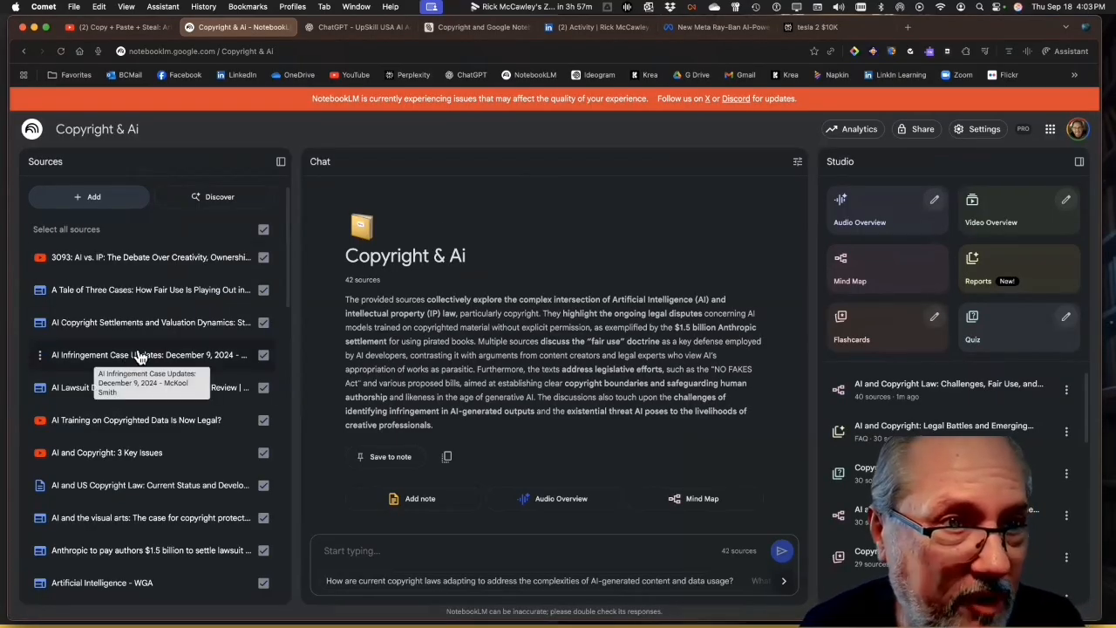
View the source guide of "The Ultimate Guide to AI Videos, Copyright, and SORA" and return to the source list
drag(287, 238, 295, 558)
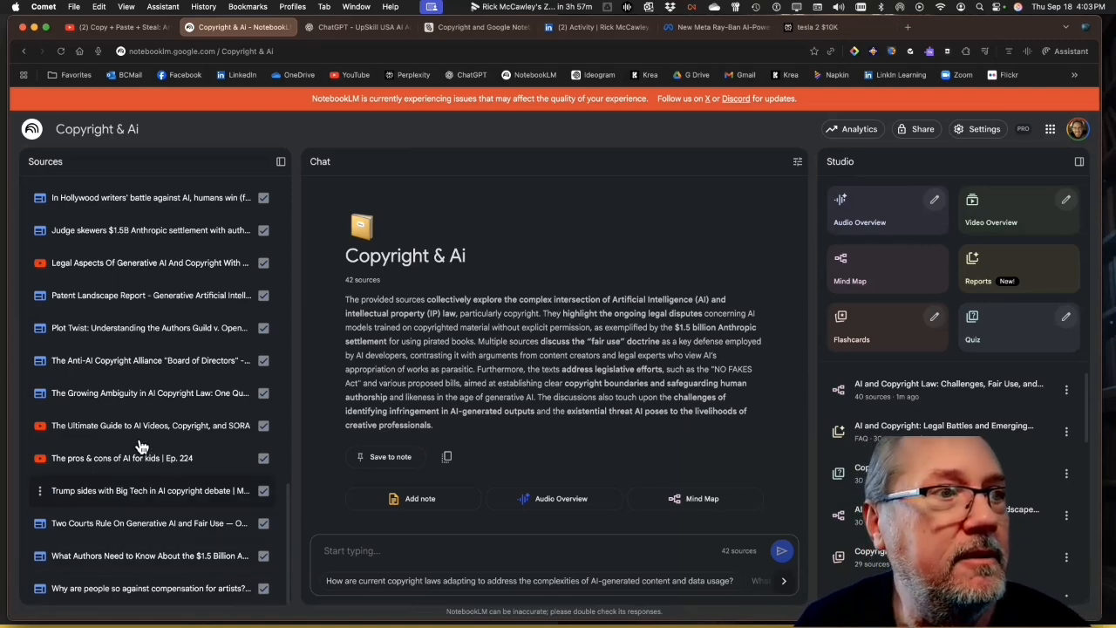
click(73, 428)
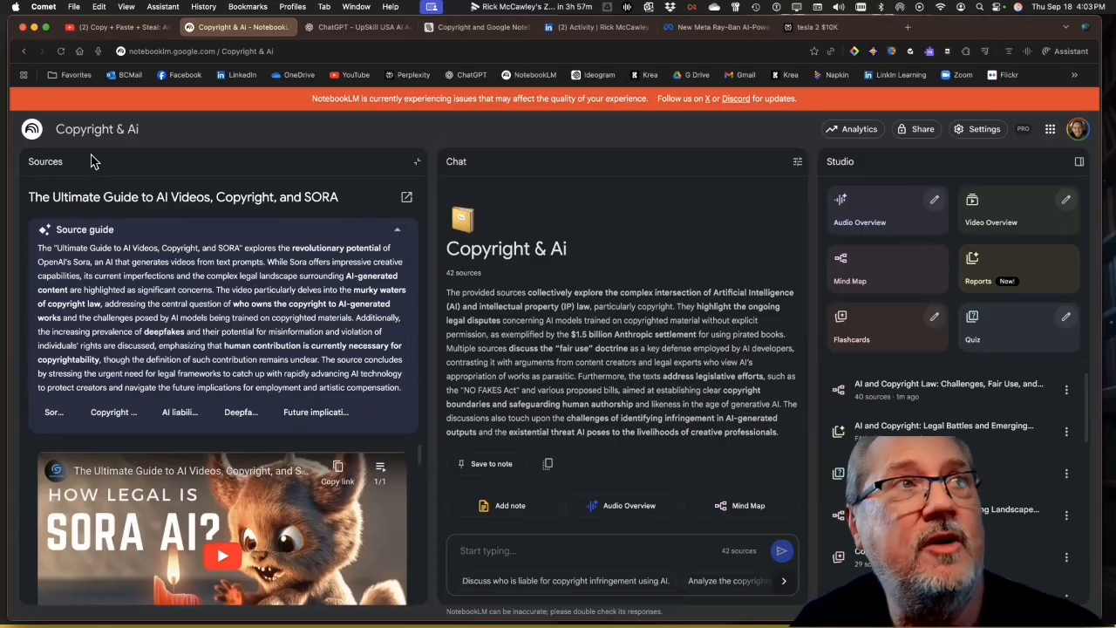
click(46, 161)
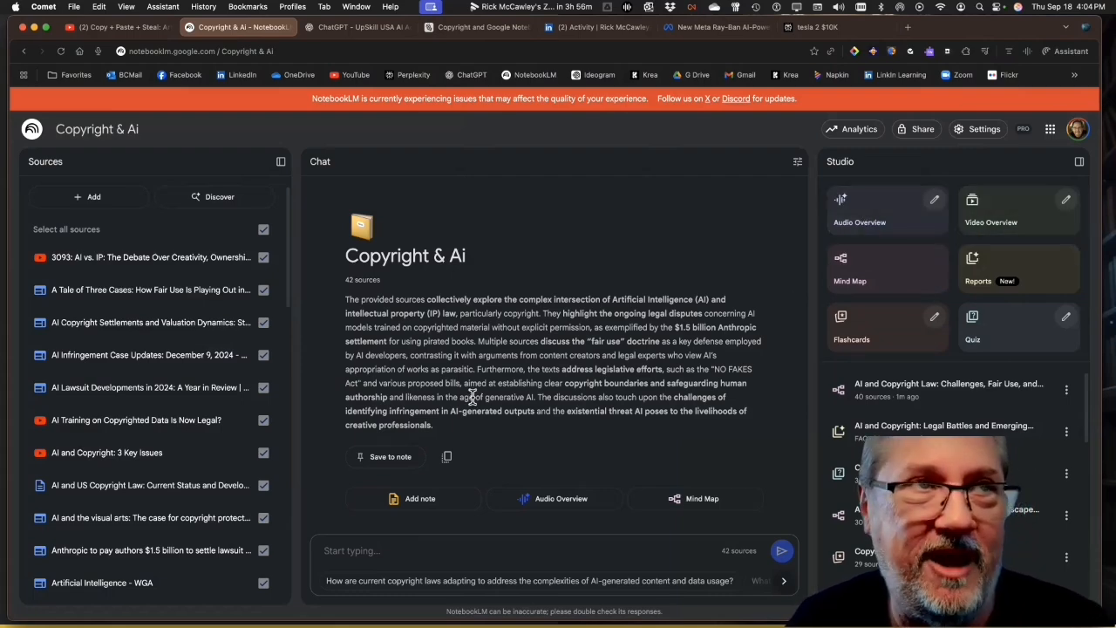
Discover web sources with a prompt requesting official AI copyright case law and precedent, open or closed cases, and historical documentation affecting current AI and copyright law
click(225, 200)
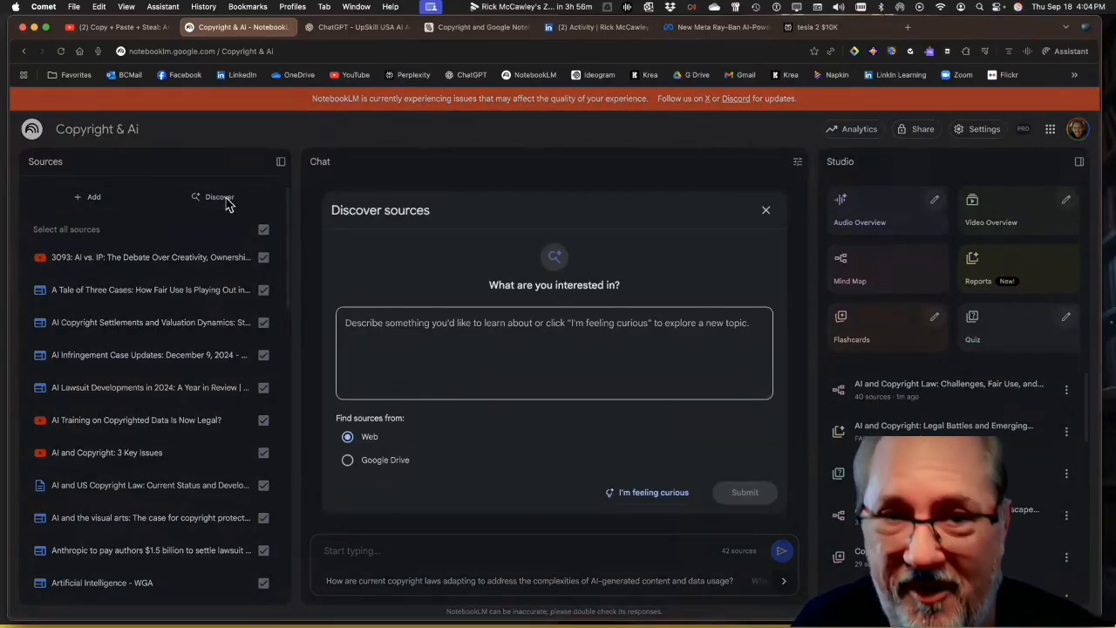
click(350, 326)
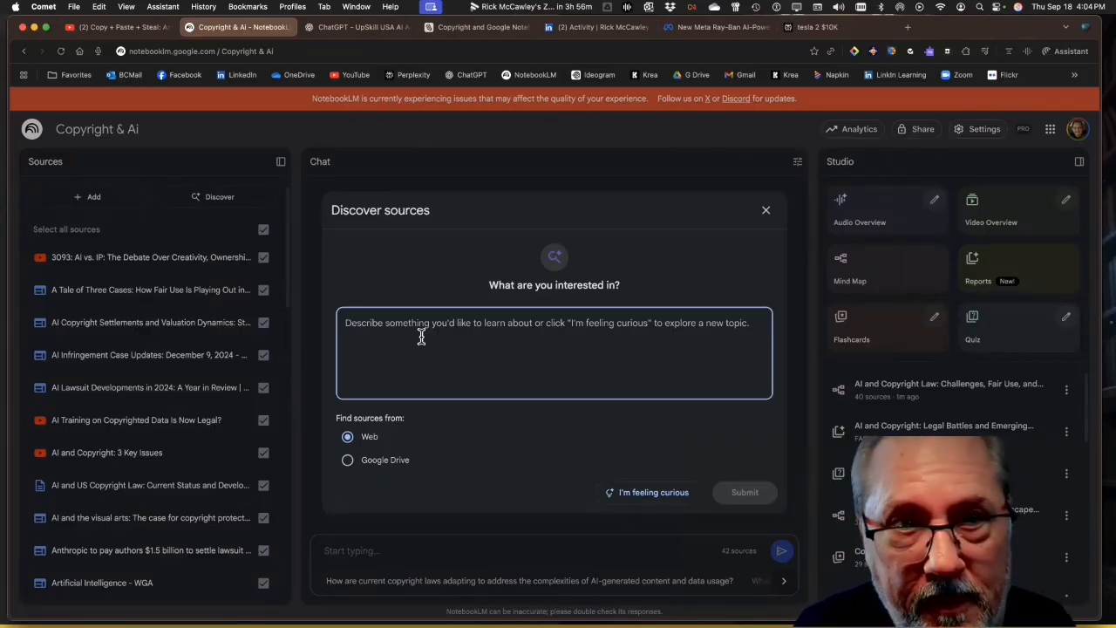
key(F5)
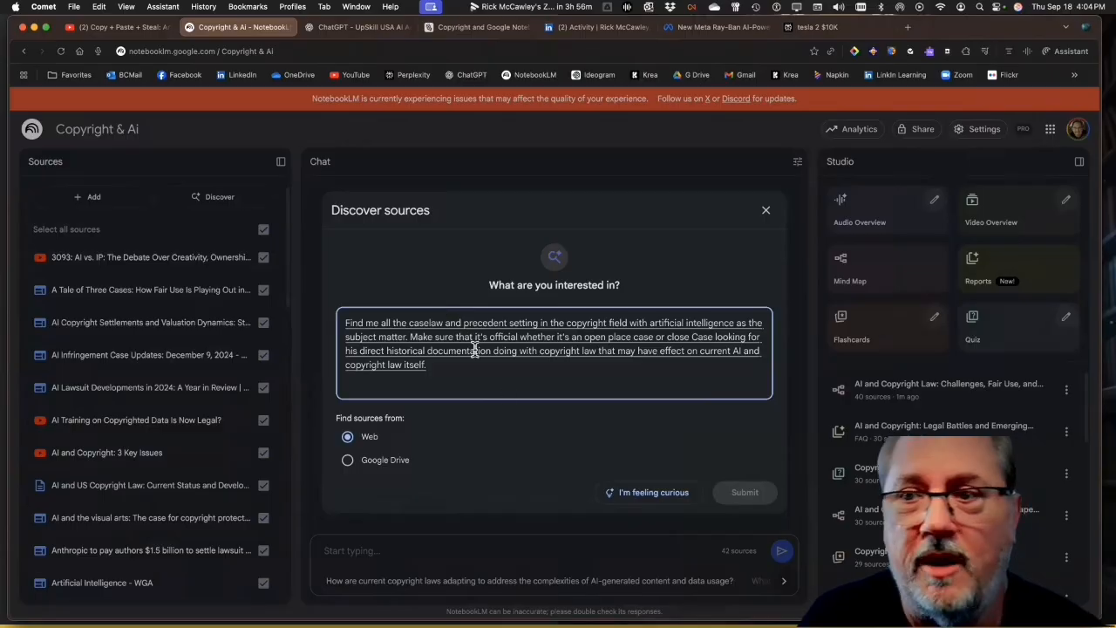
click(733, 493)
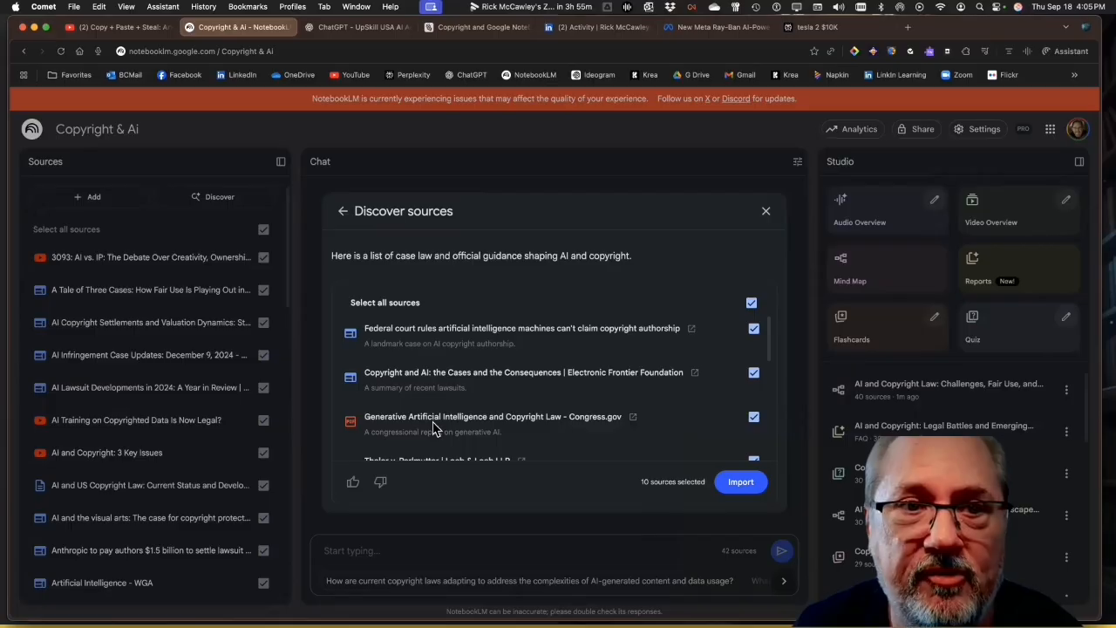
Review the discovered AI copyright case law sources and import all ten into the notebook
scroll(433, 427, down, 1)
scroll(429, 419, down, 1)
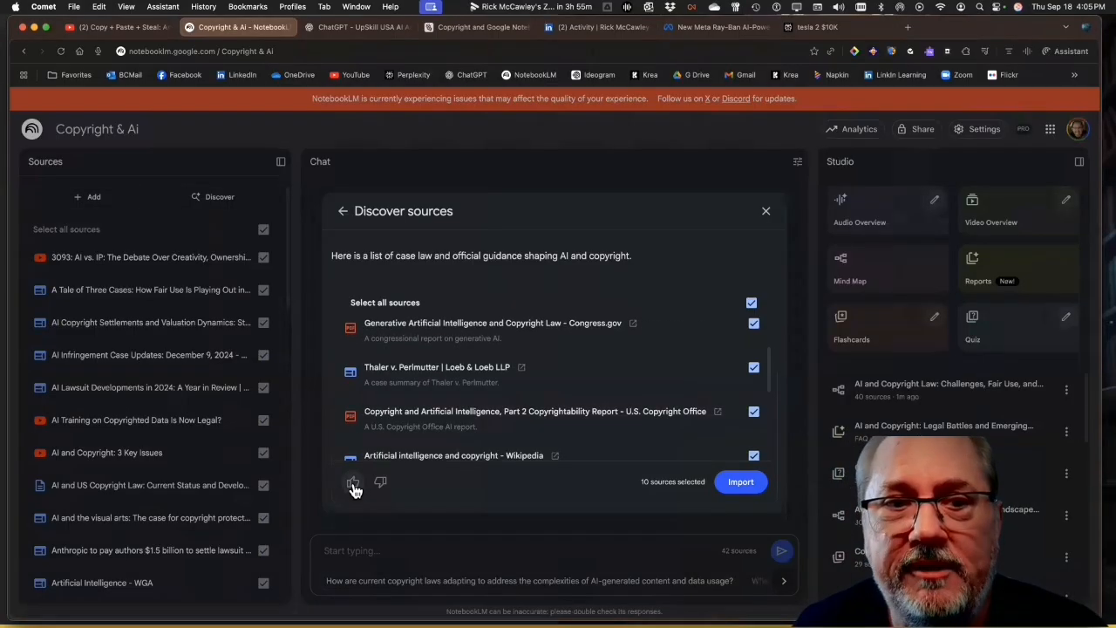
click(738, 484)
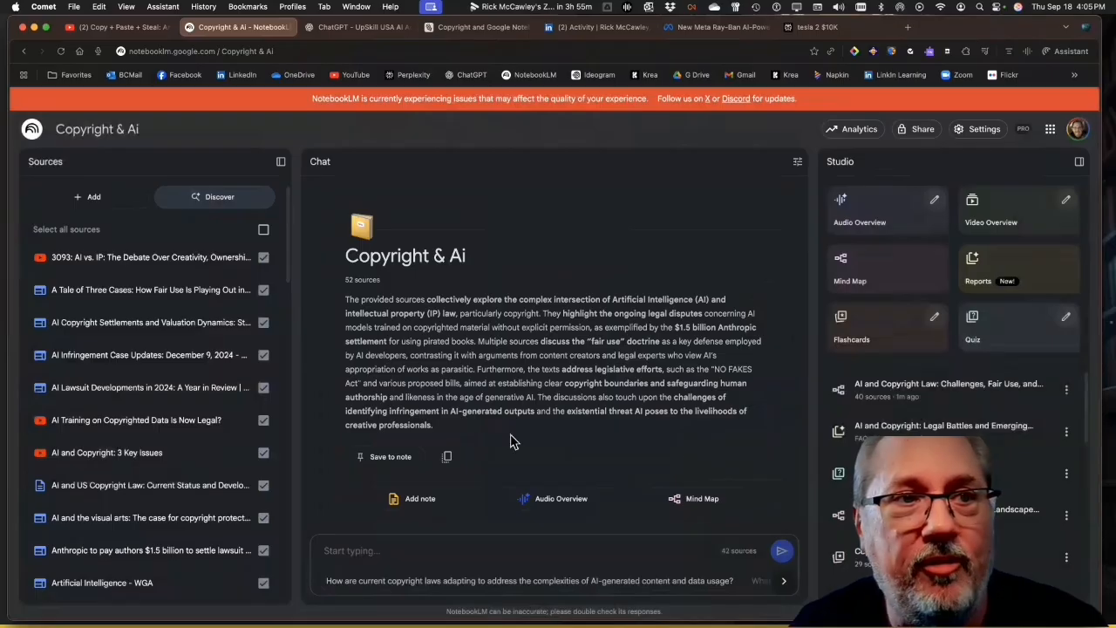
Remove the two failed web sources from brooklynworks.brooklaw.edu and scholarship.law.unc.edu from the notebook
scroll(240, 423, down, 15)
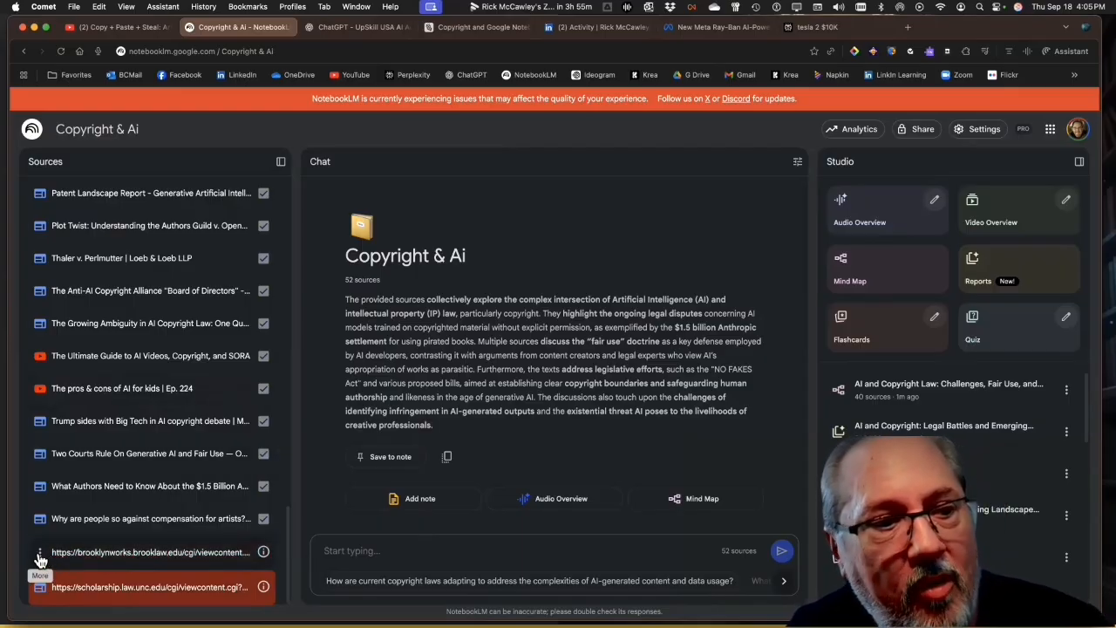
click(39, 555)
click(75, 585)
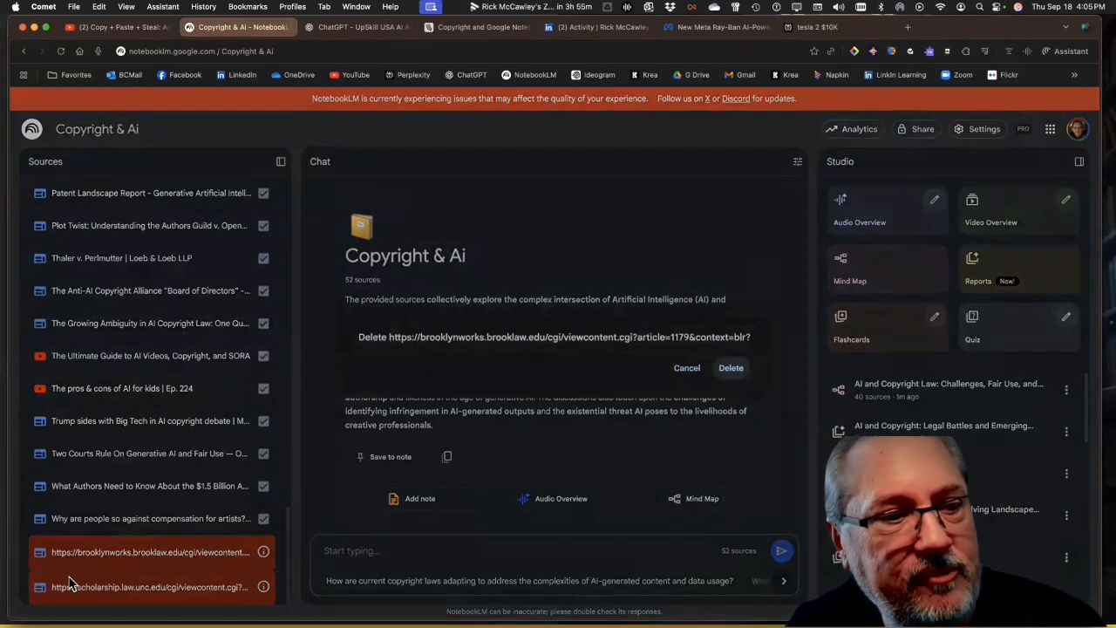
click(733, 369)
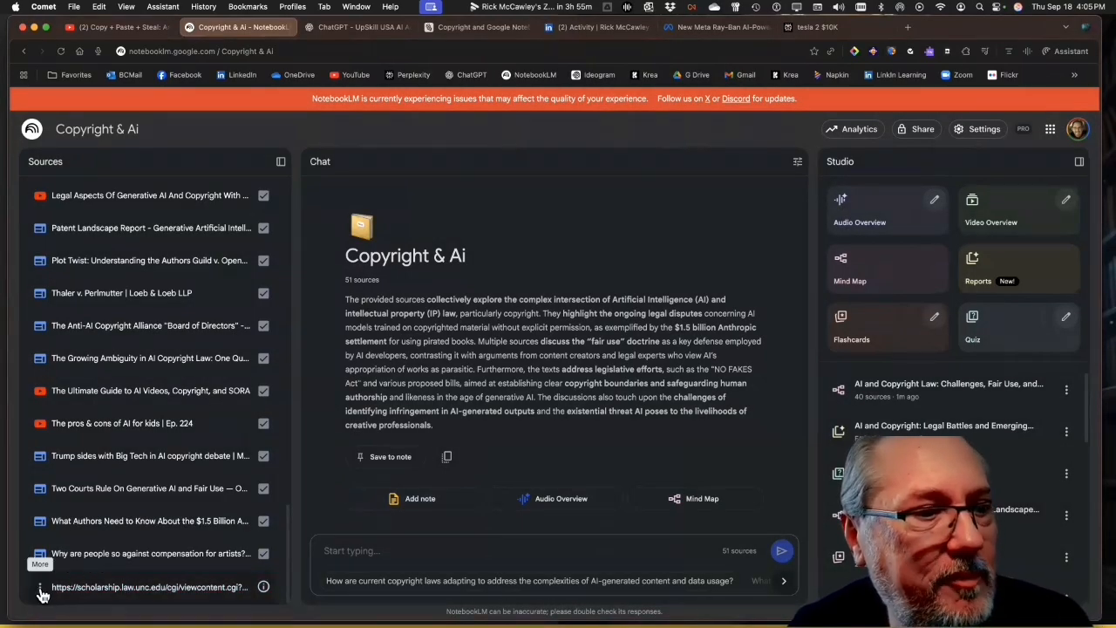
click(41, 593)
click(64, 561)
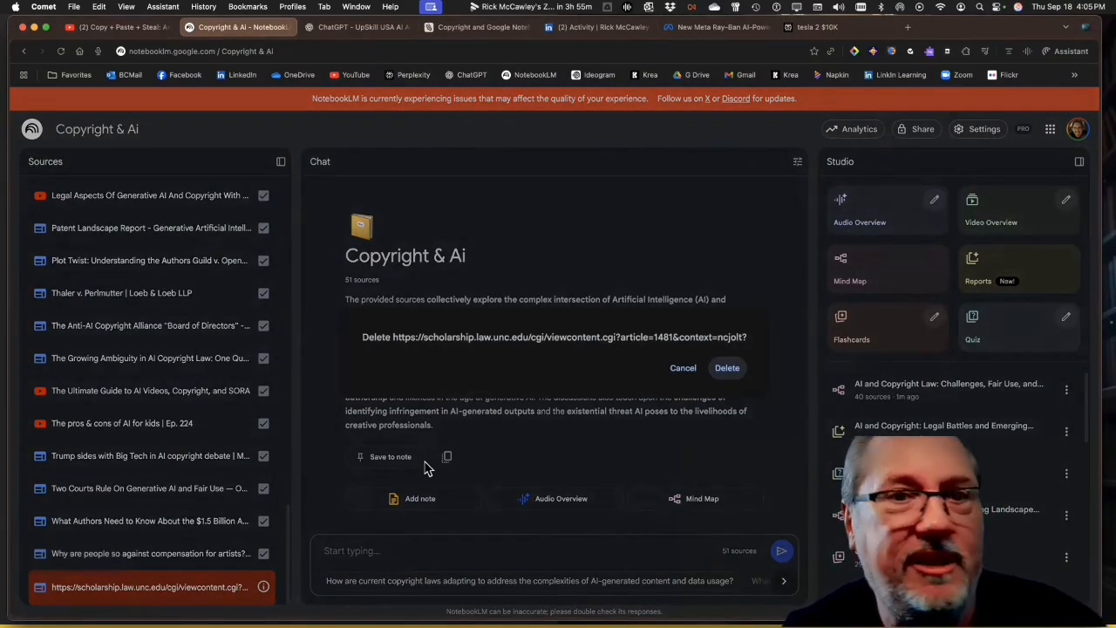
click(725, 368)
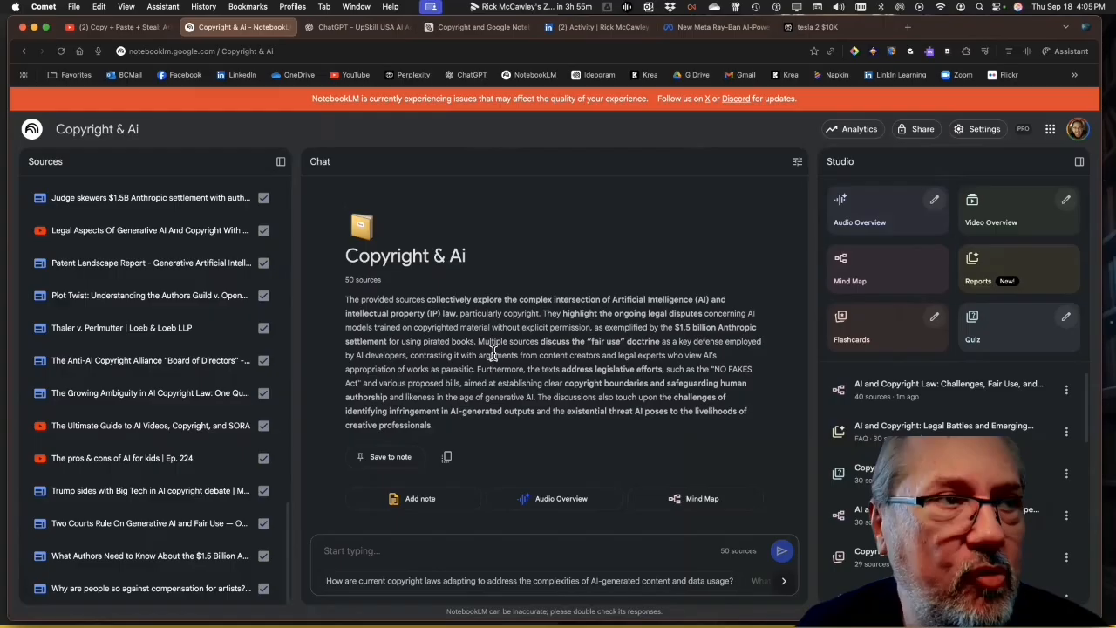
Discover web sources for the top five news stories on contentious, highly publicized AI cases from trusted free outlets like Associated Press or New York Times
scroll(174, 315, up, 2)
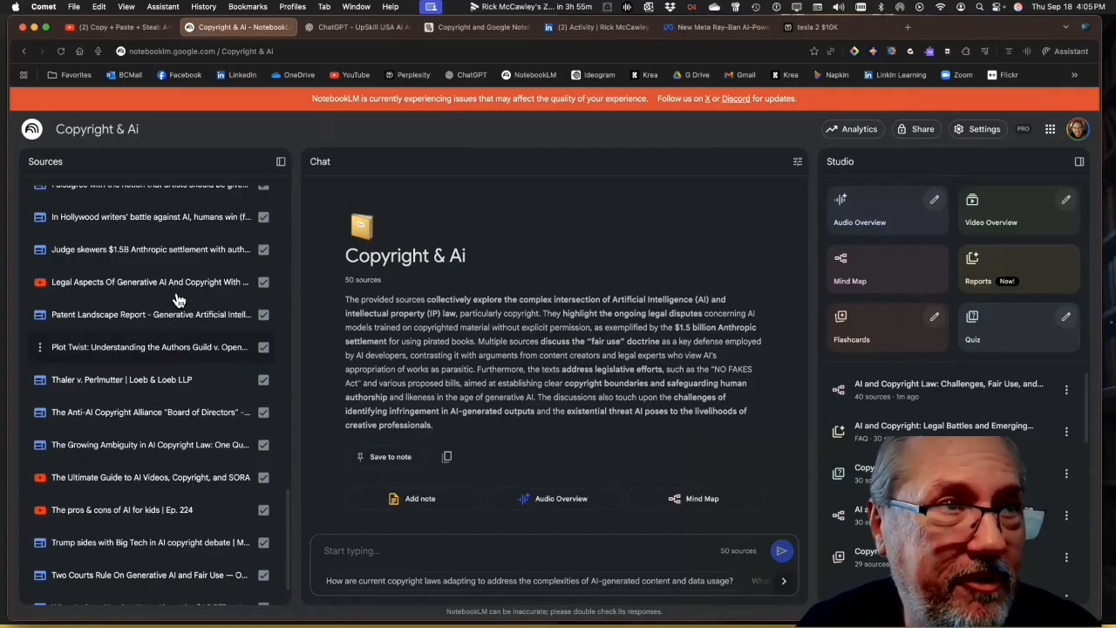
scroll(177, 319, up, 10)
click(194, 197)
click(364, 324)
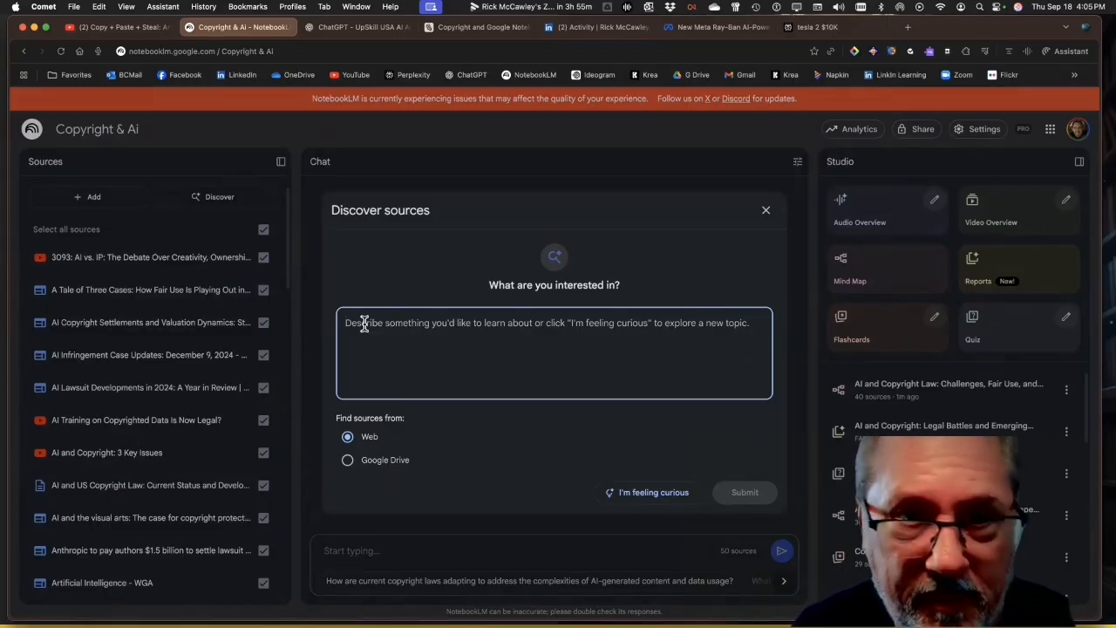
text(Bring me the top five news stories)
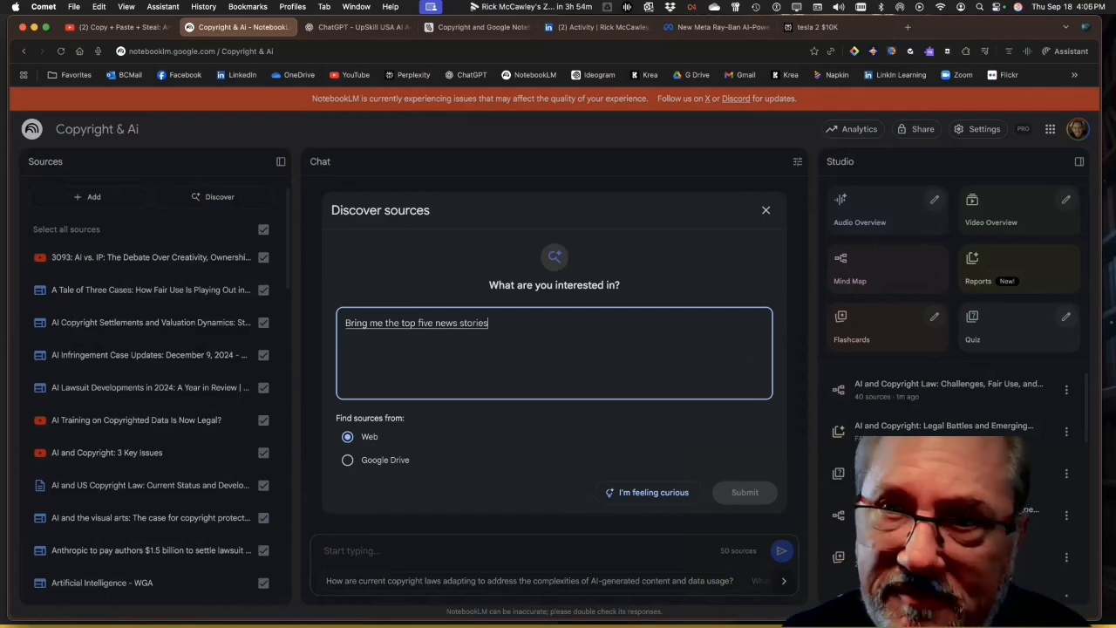
text( information from)
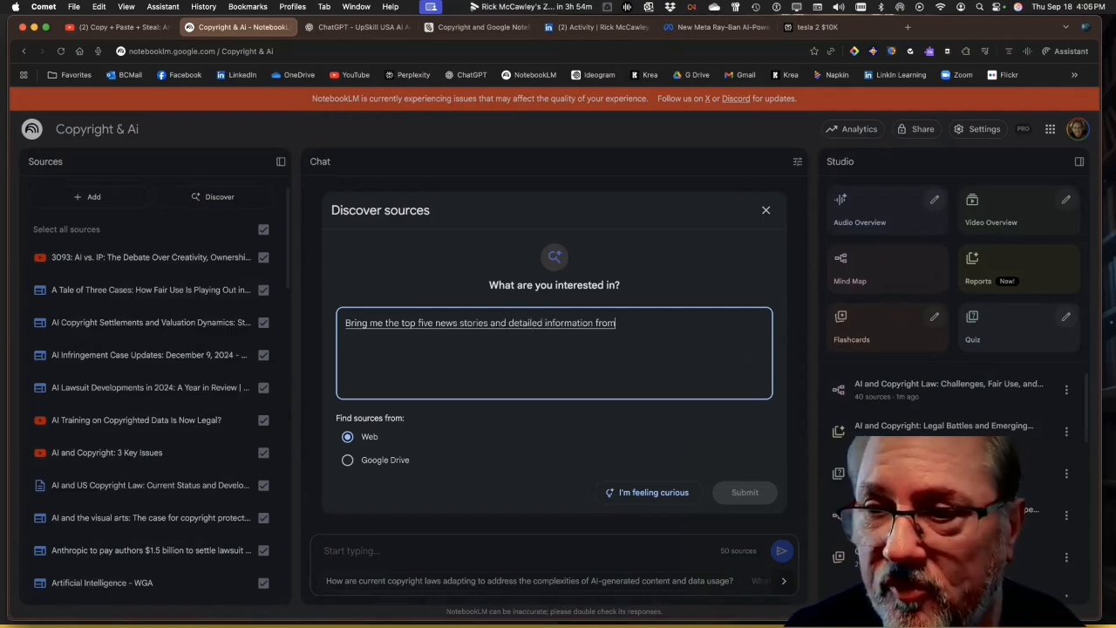
text( trusted news sources like Associated Press New York Times)
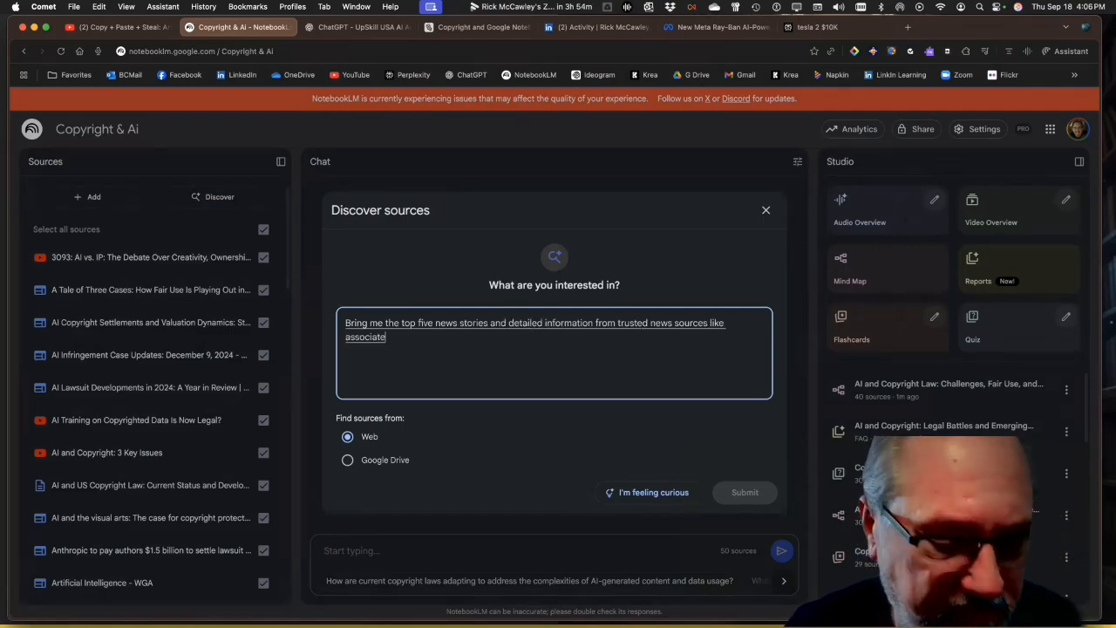
text(, or other outlet)
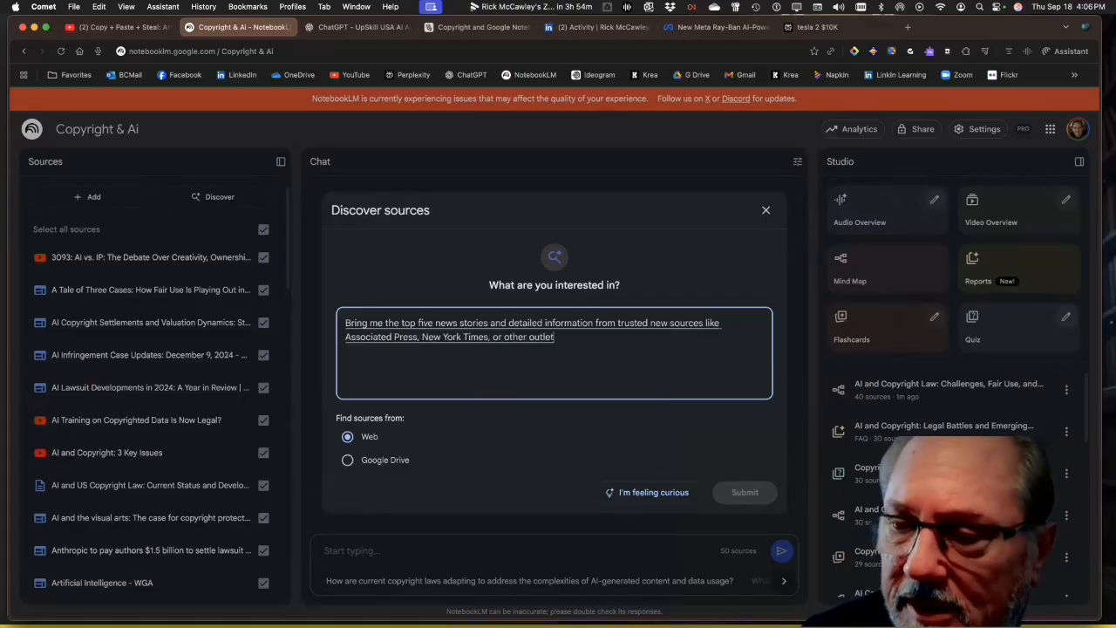
text(s about AI)
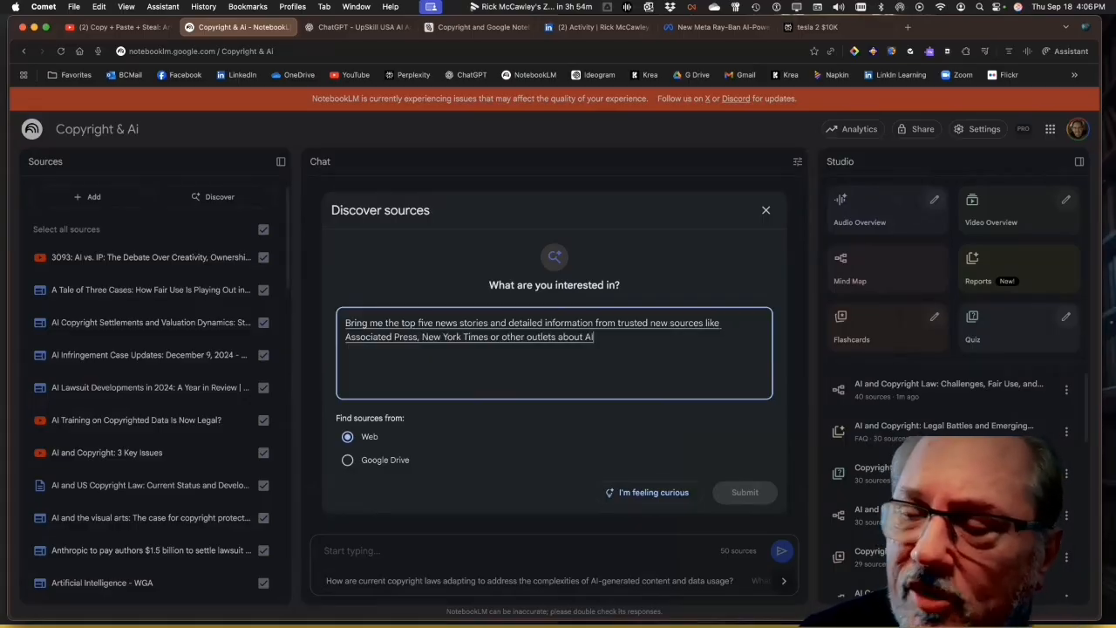
text( cases that are currently the most)
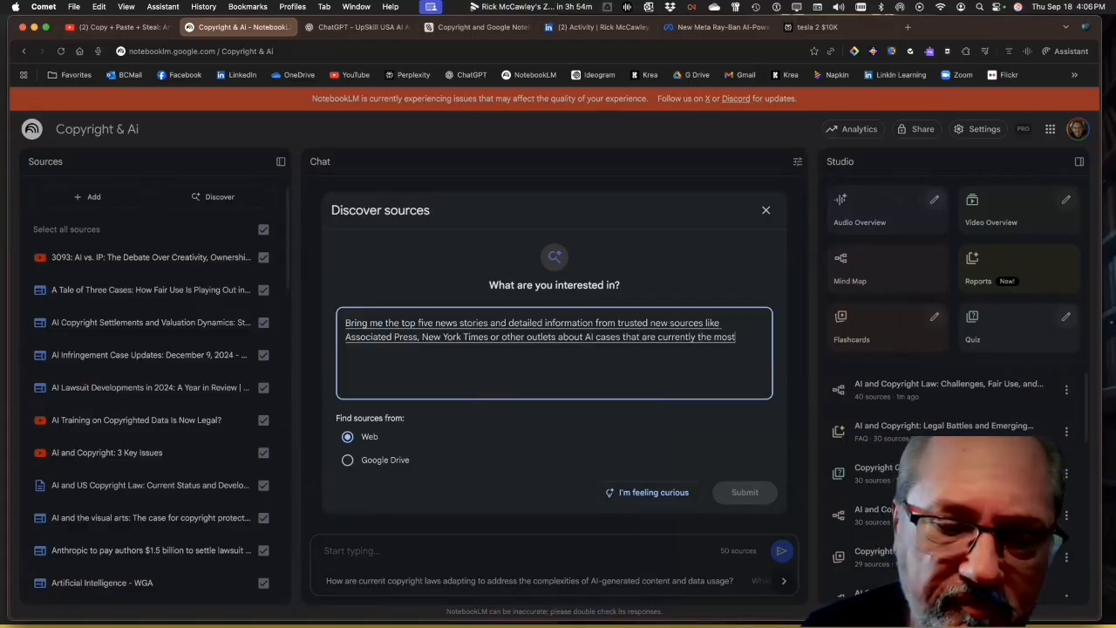
text( contentious and the highly public)
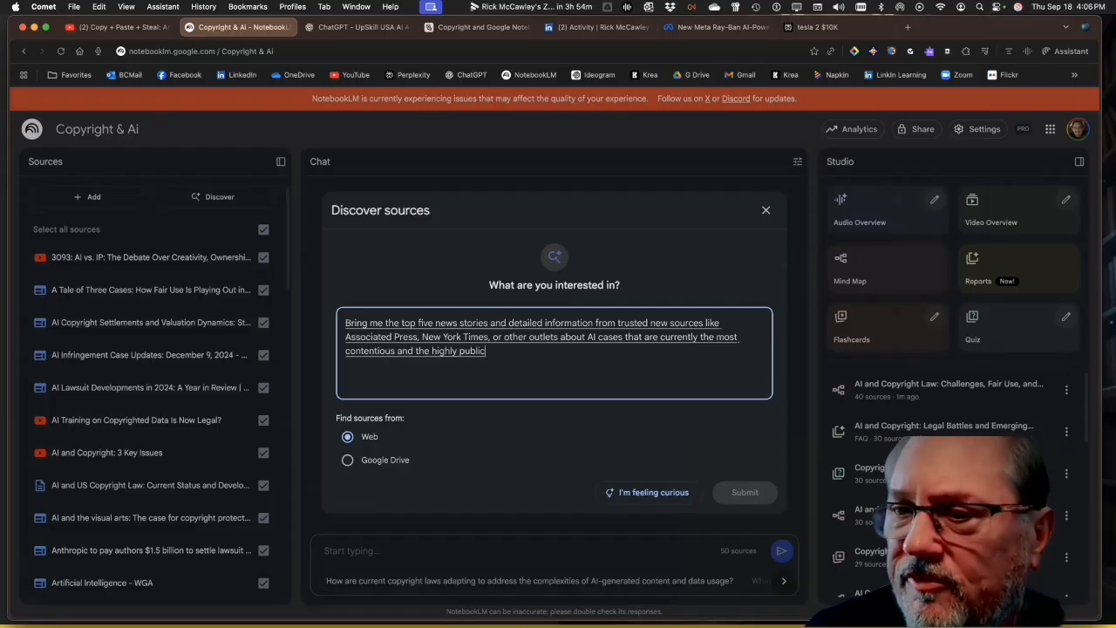
text(ized ones there are any magazine or any source that's free)
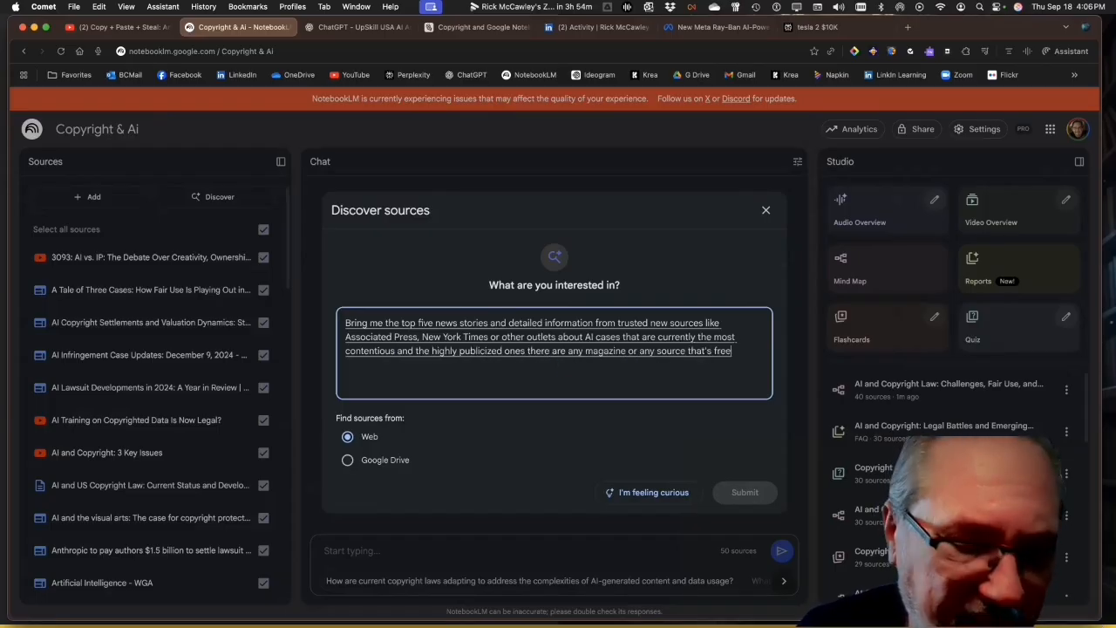
text( for access and knowledge gain)
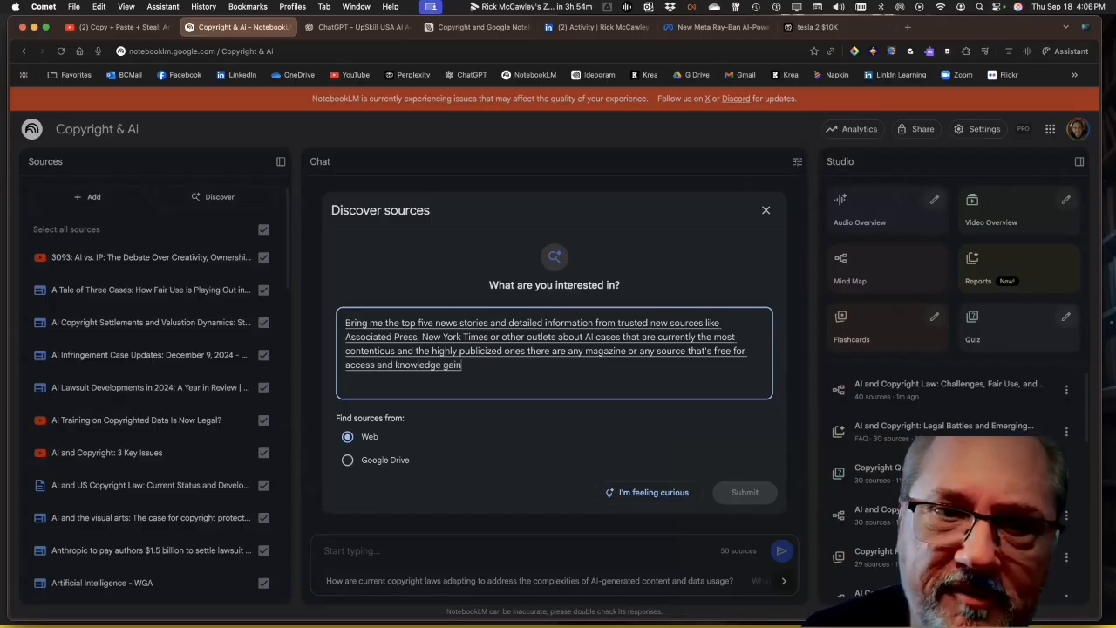
text( would be spedectacular. Thank you!)
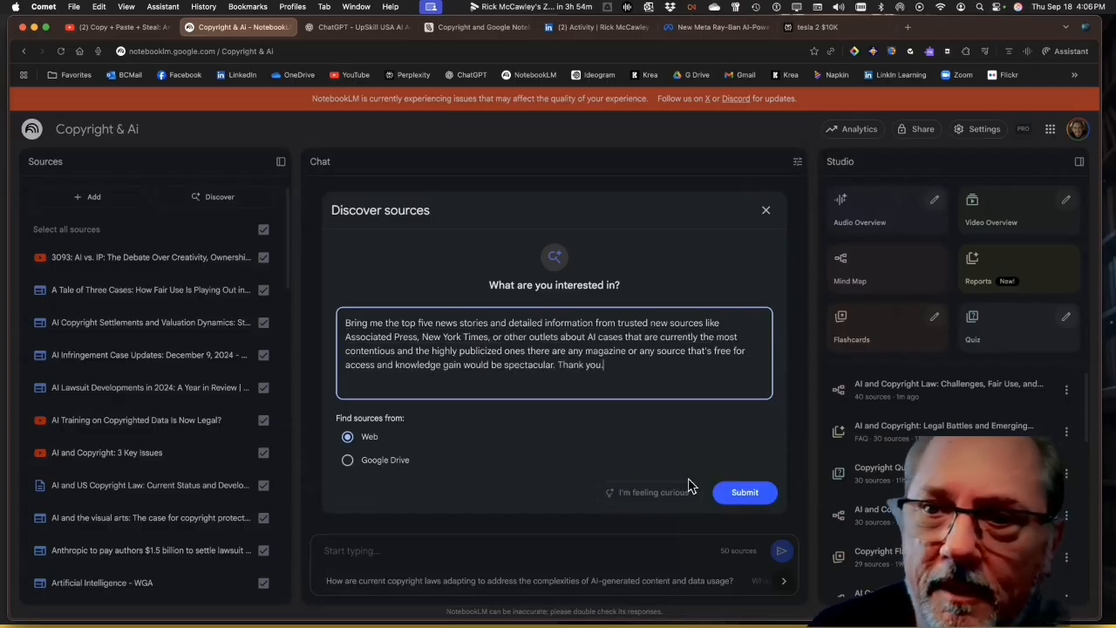
click(732, 493)
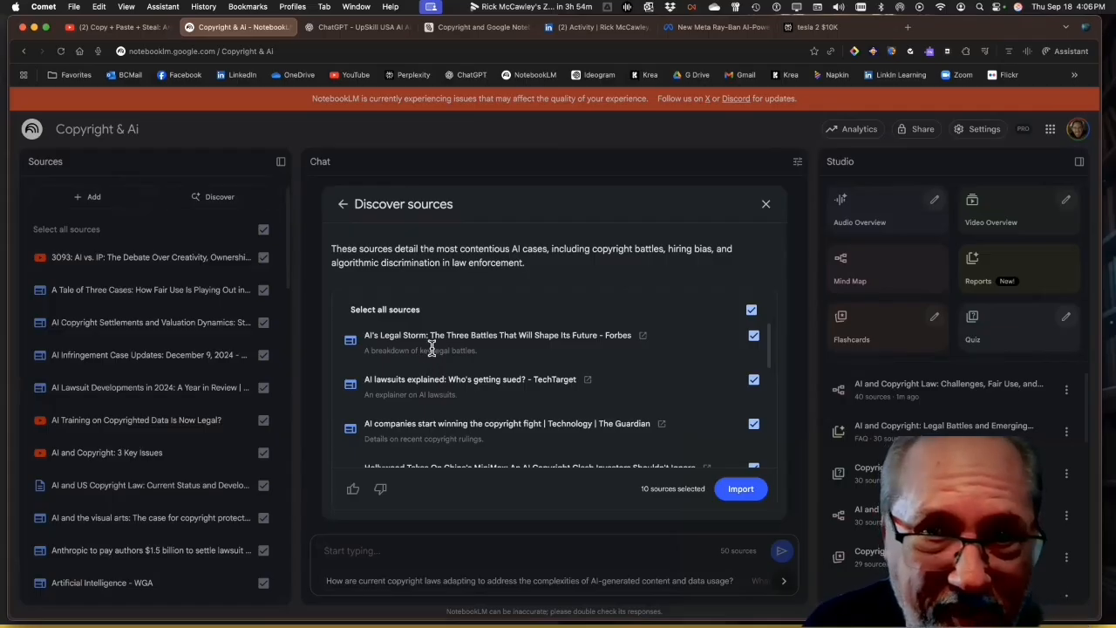
Review the discovered news sources on contentious AI cases and import all ten into the notebook
scroll(431, 348, down, 1)
scroll(431, 348, down, 1)
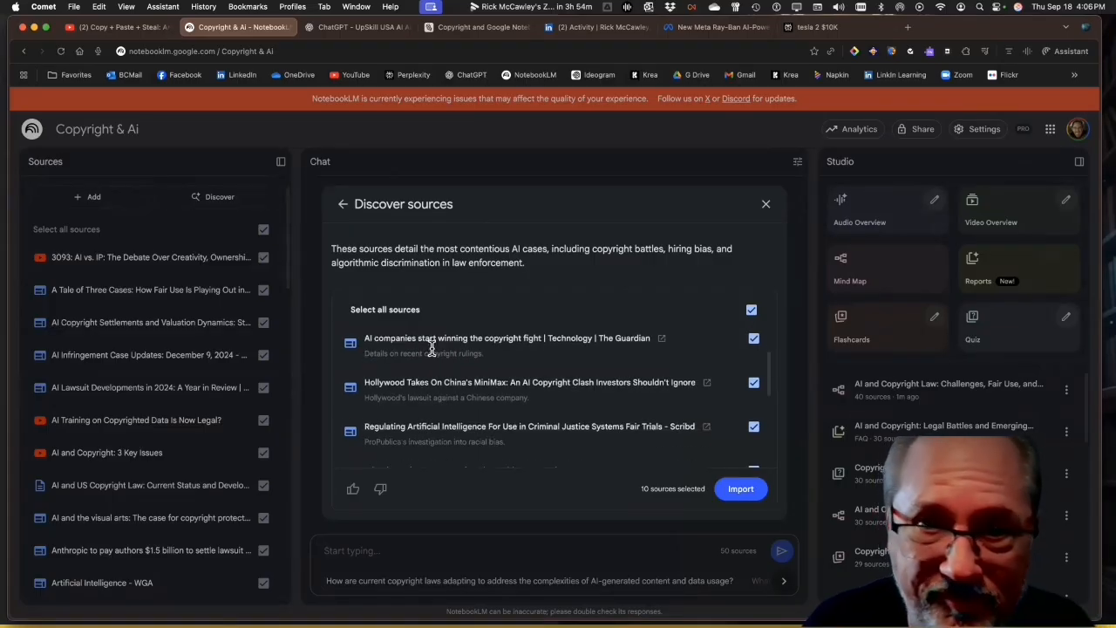
scroll(431, 347, down, 2)
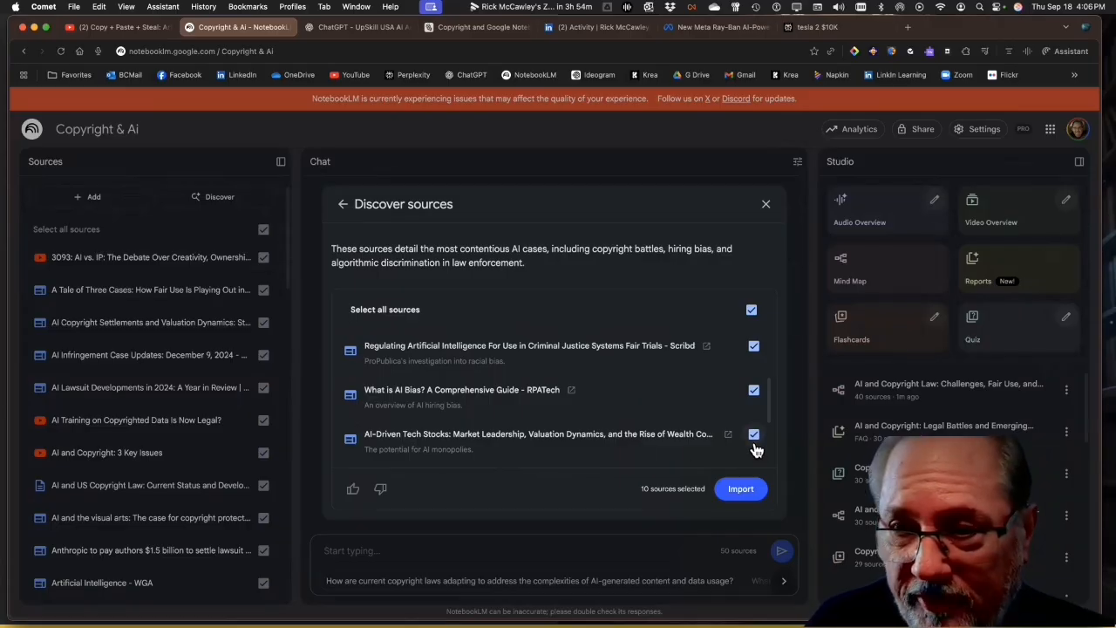
click(740, 489)
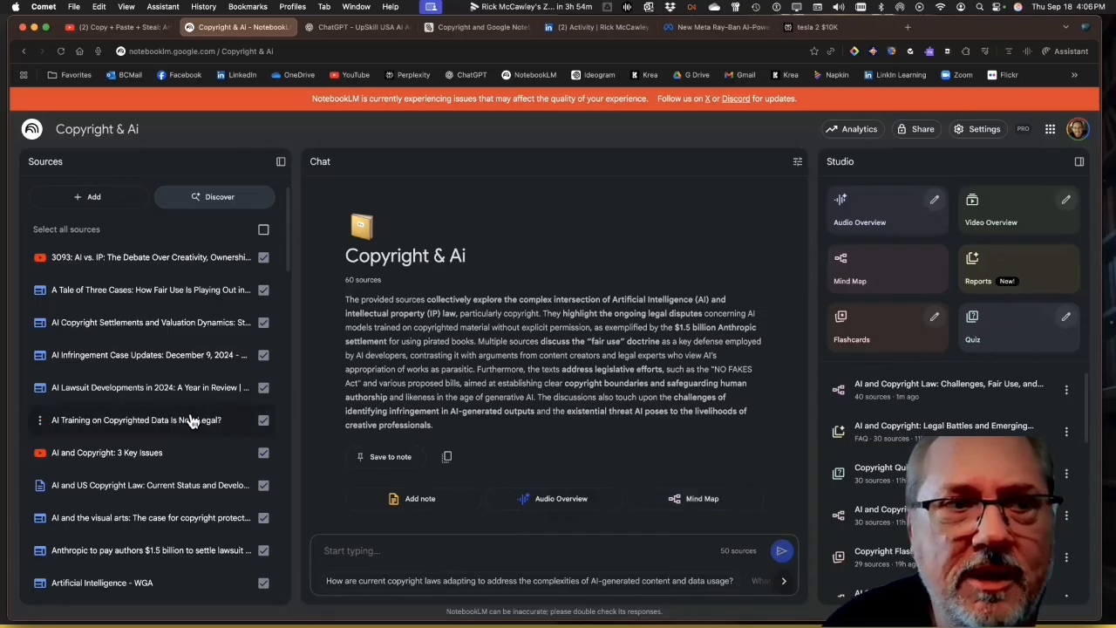
Remove the failed scholarship.law.gwu.edu web source from the notebook
scroll(187, 418, down, 10)
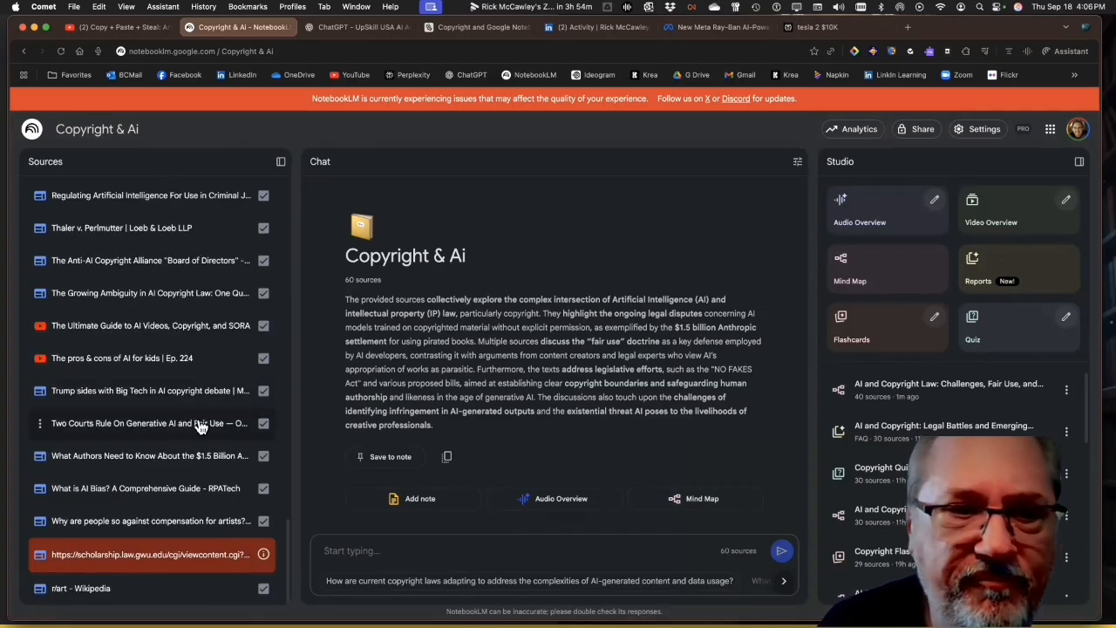
click(42, 558)
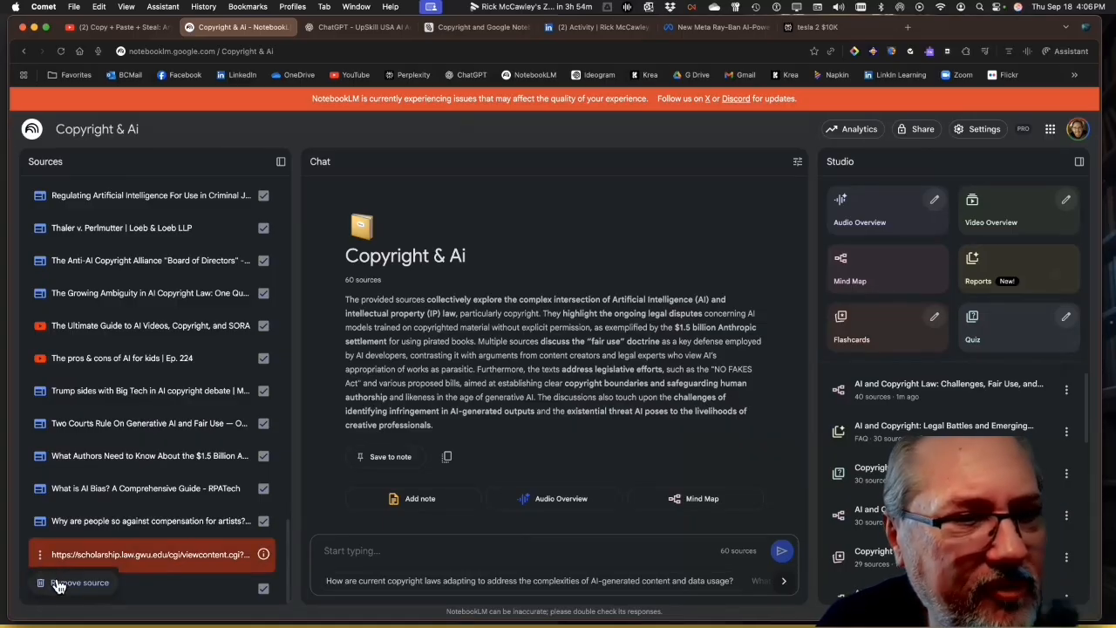
click(55, 580)
click(753, 369)
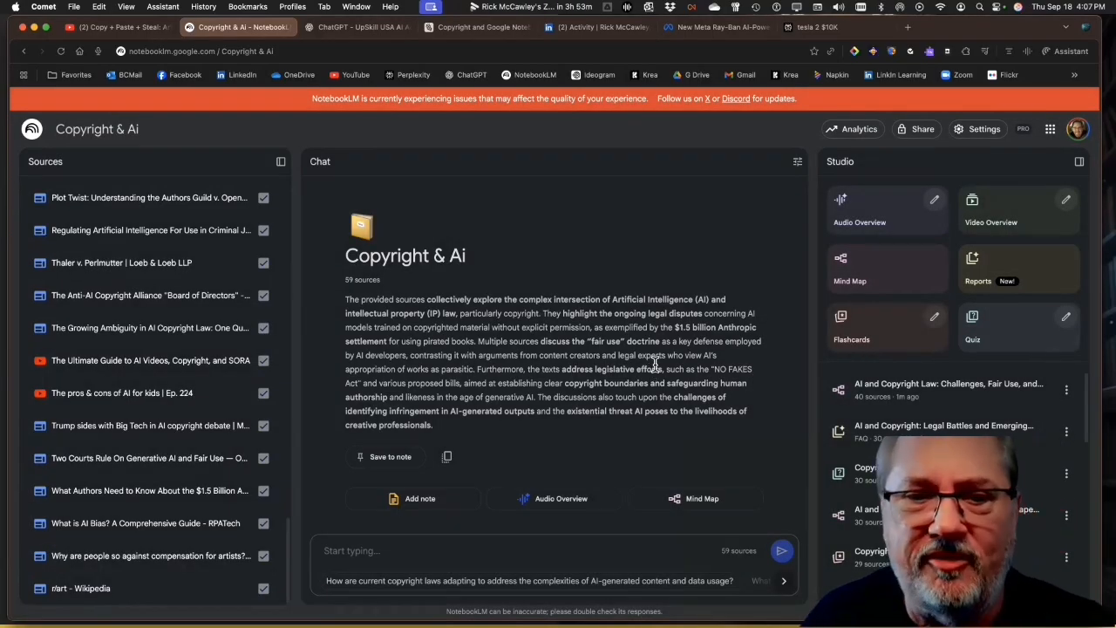
Begin a chat prompt saying a 16 week course is being created and asking for an outline, an overview and the course name
click(341, 550)
text(I'm creating a 16 week)
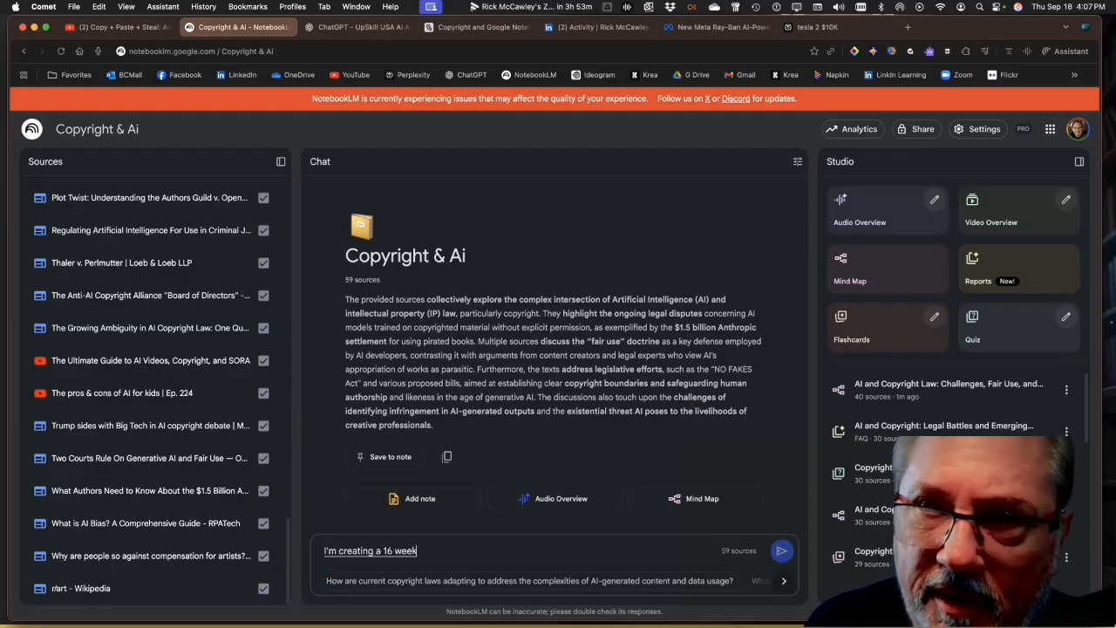
text( course and I want you to give me an outline and an overview)
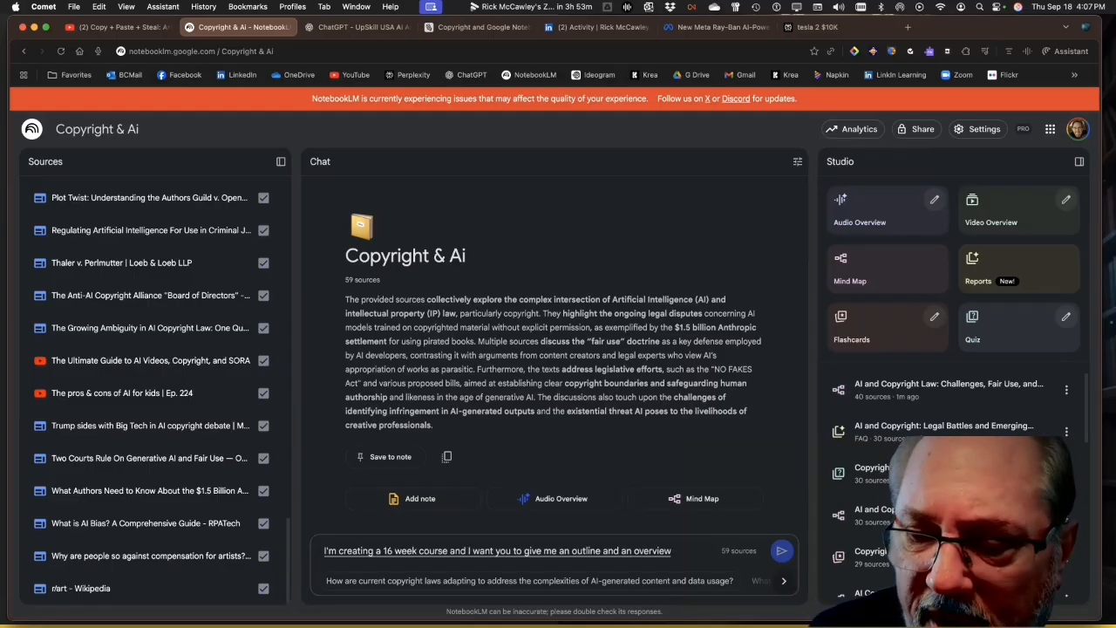
text( what would be the name of this course)
text( if I)
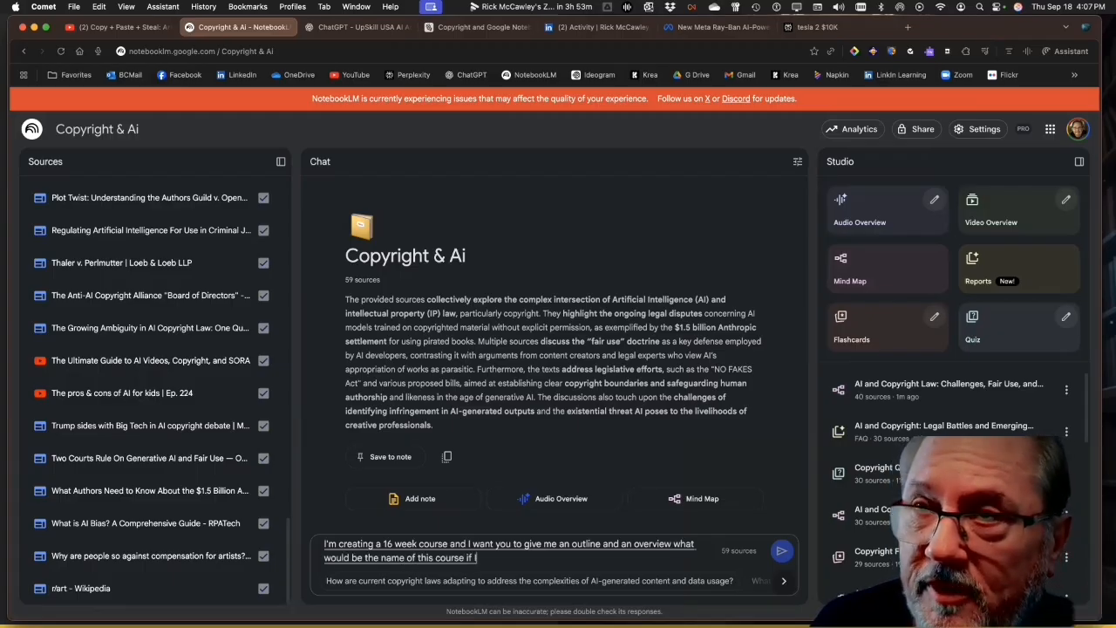
text( want them as a legal)
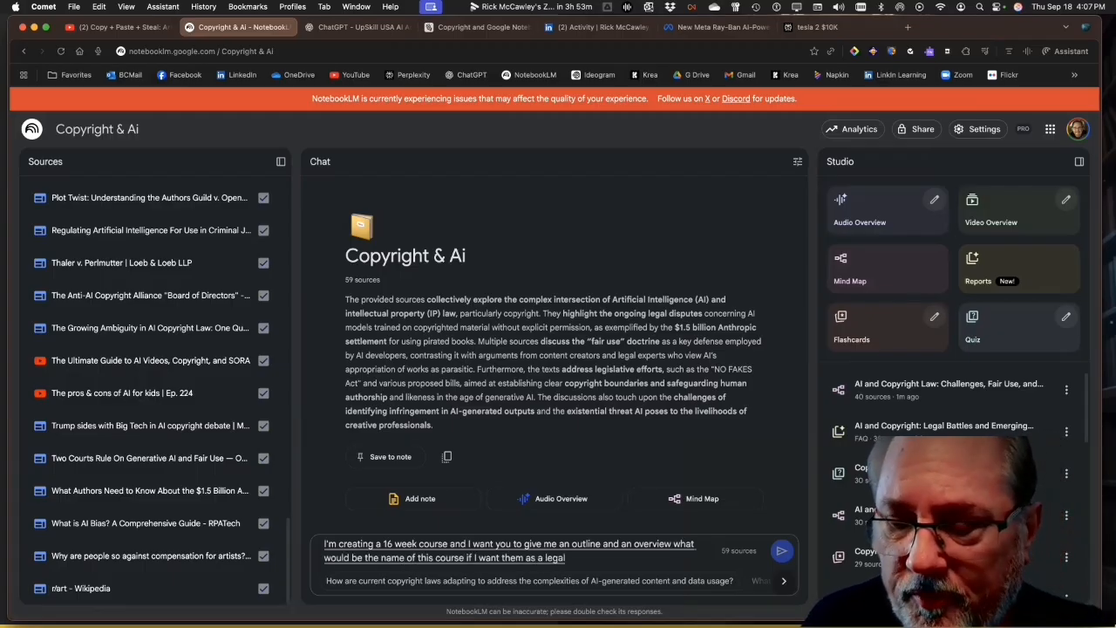
text( department so this will be taught by a)
text( law professor it will also be)
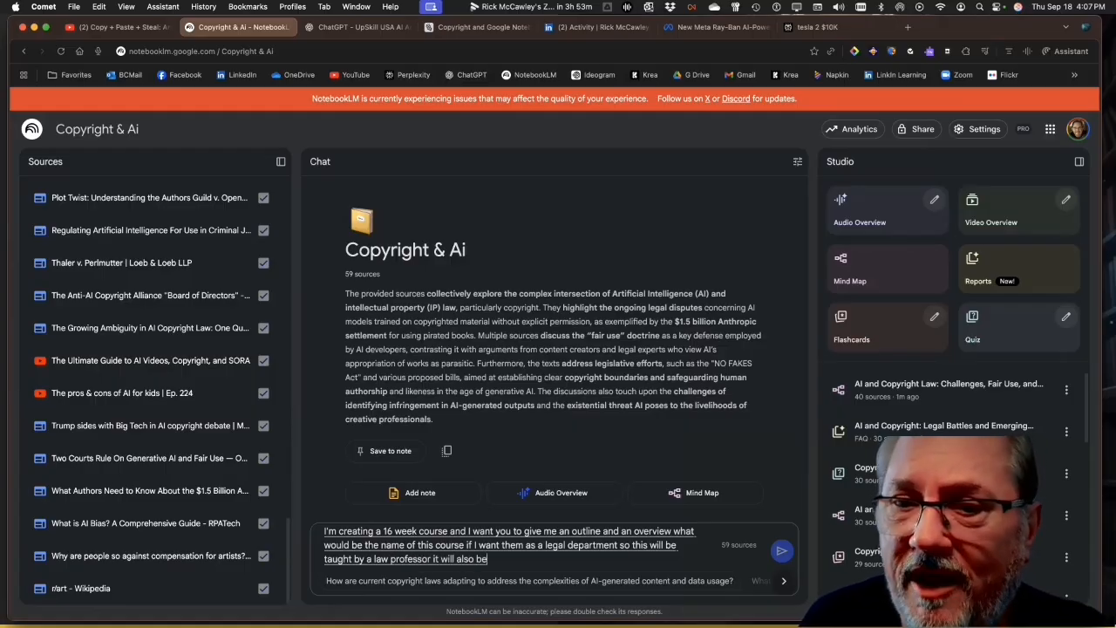
text( taught by an atheist)
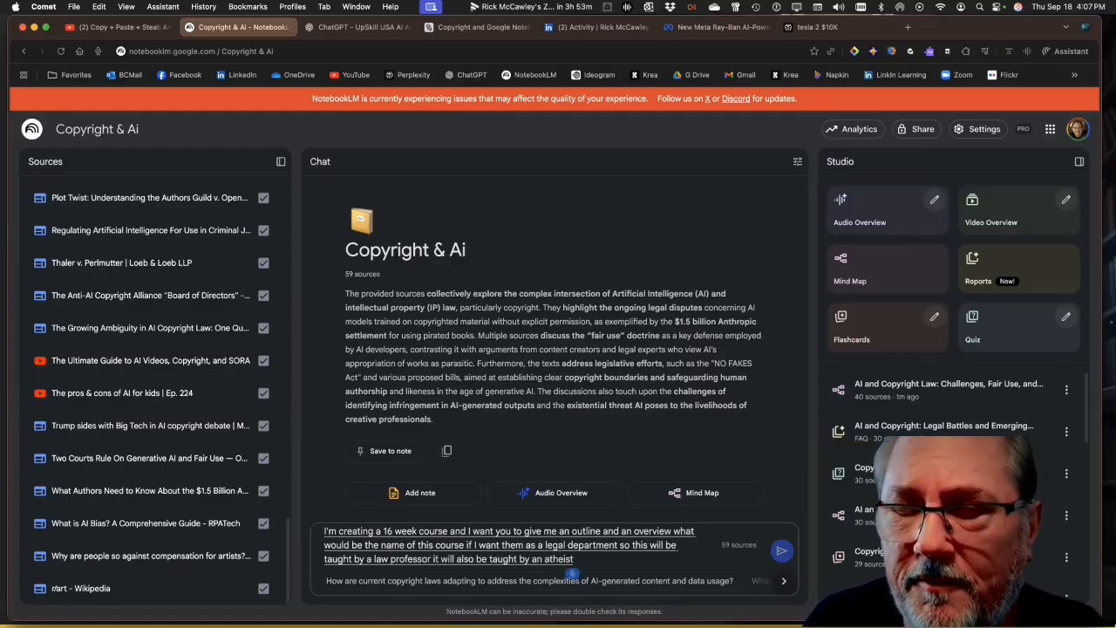
text( and phi)
text(losopher, and it will also be talked)
text( by an AI expert)
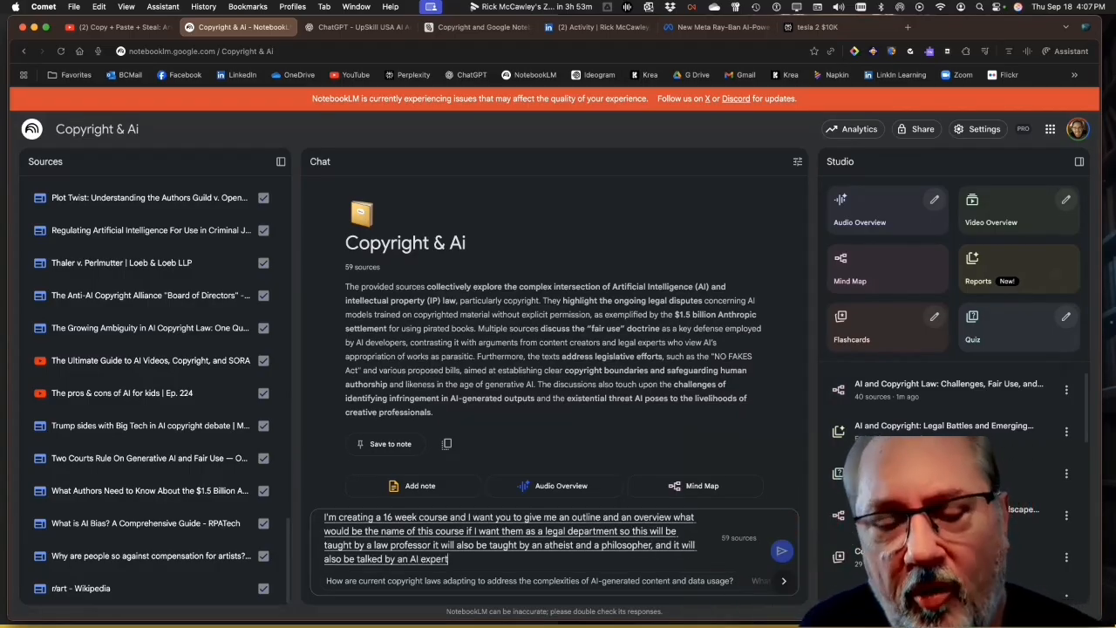
text(. Who's up on all these laws)
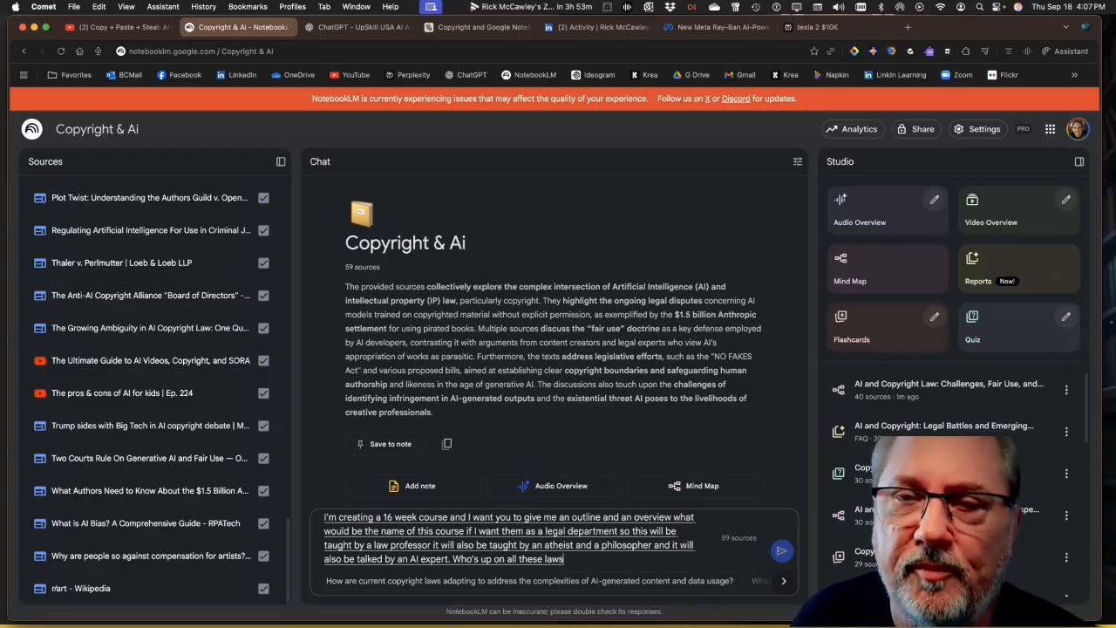
text( these three different people will create this multi)
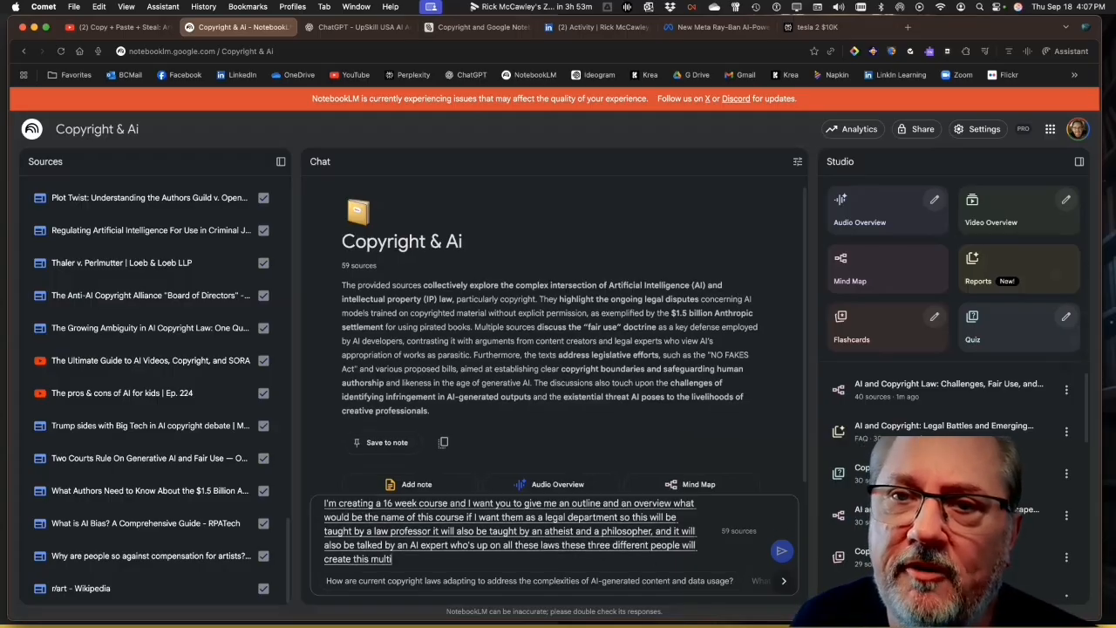
text(disciplinary class. give me a)
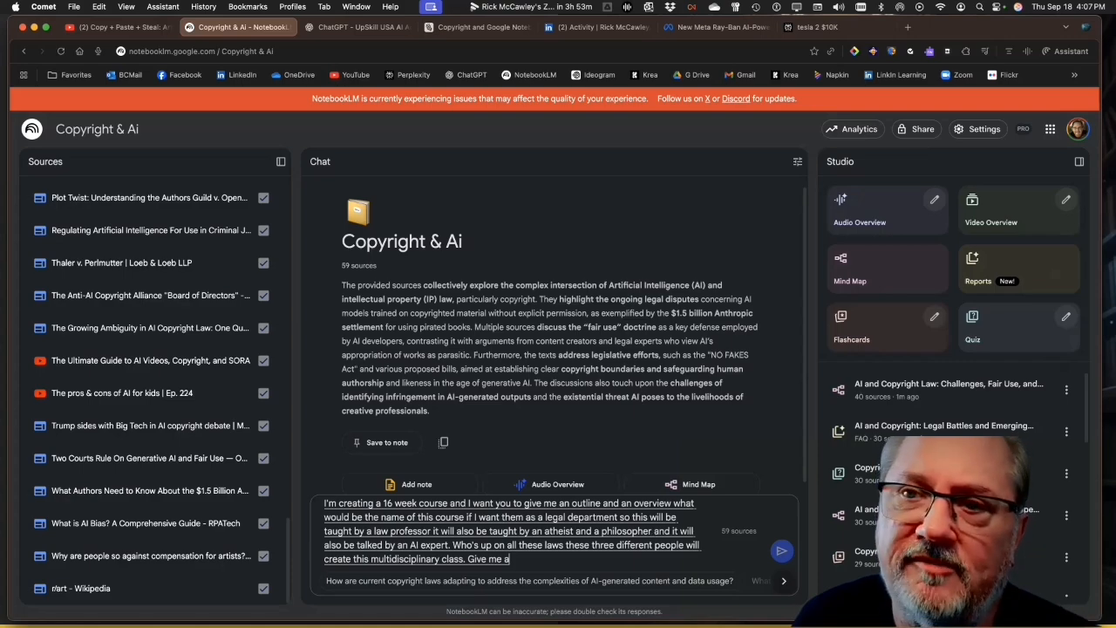
text( overview of what this class might need to include)
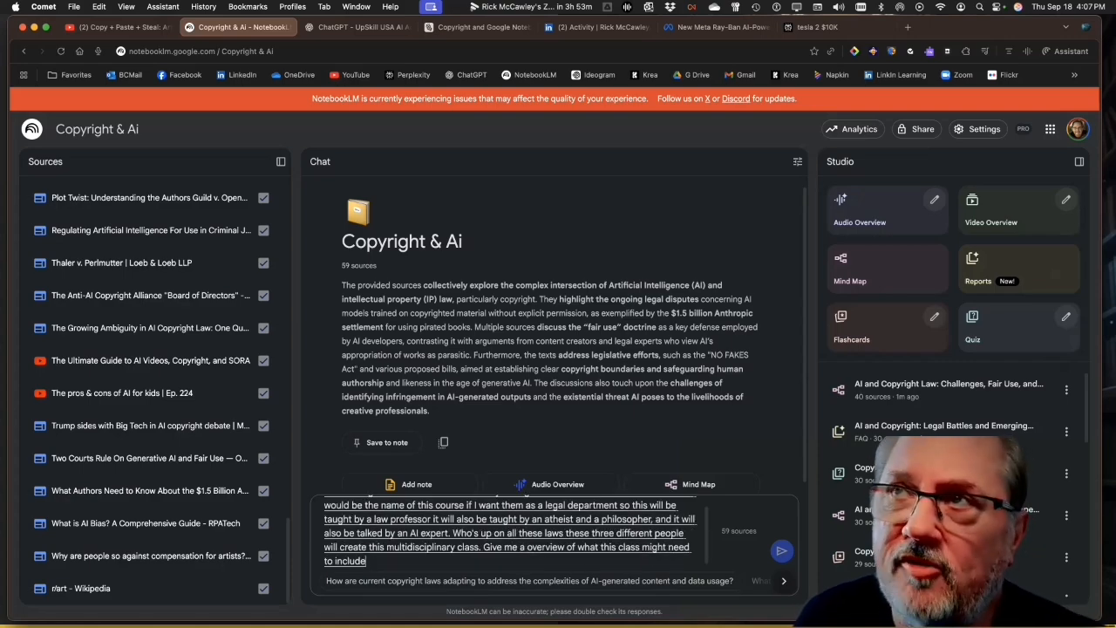
text(. What are the talking points and give me three sort of expertise perspectives)
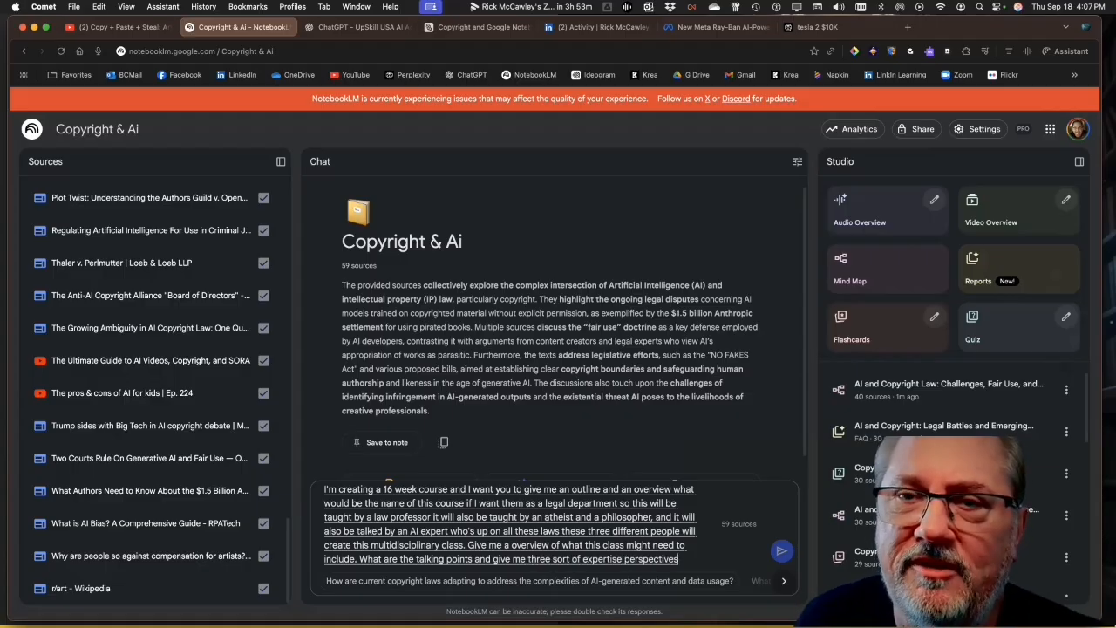
text( that these three professors might bring to the)
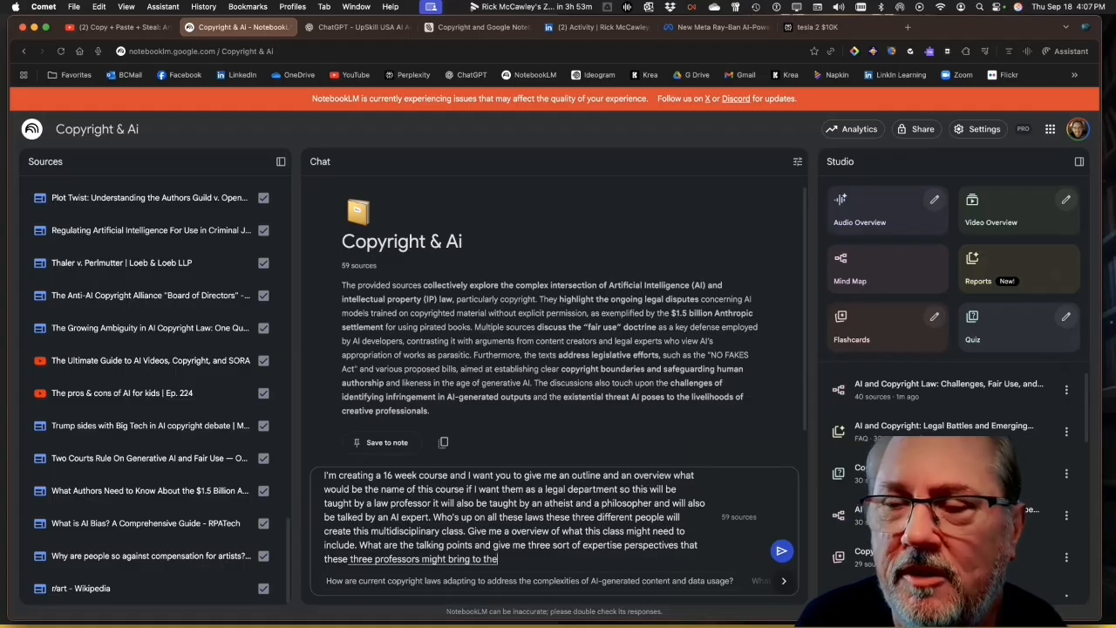
text( table to framework this class)
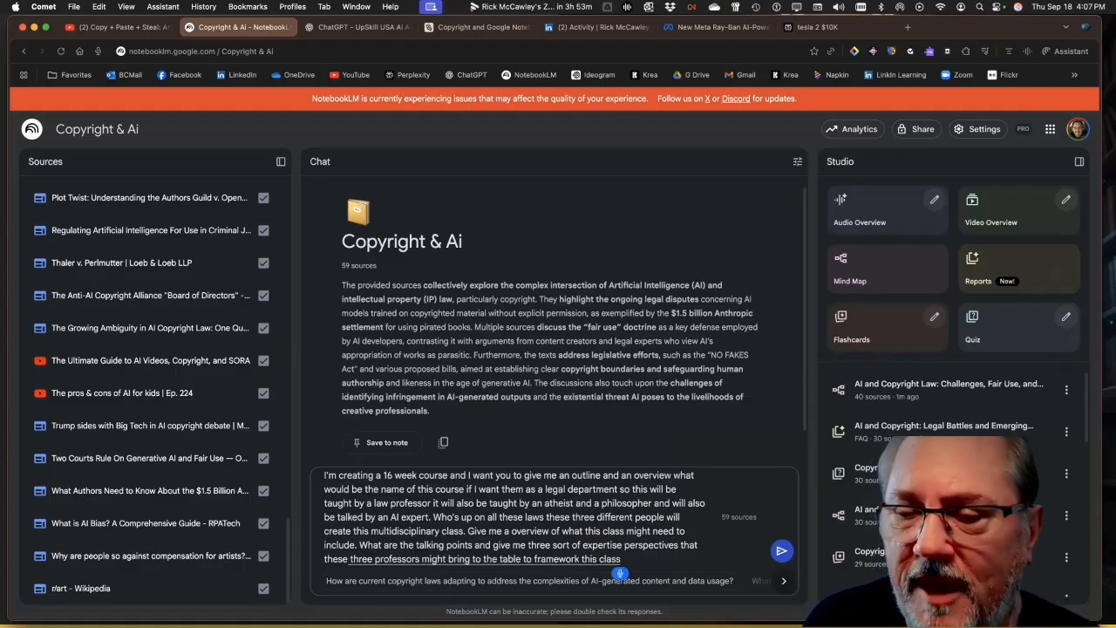
text( using the data here.)
Request in the prompt a class and outline built from the data here, to present to the professor and convince them to teach this wonderful class
key(BackSpace)
text(let's make a class.)
text( give an outline that I can present to the Profitts)
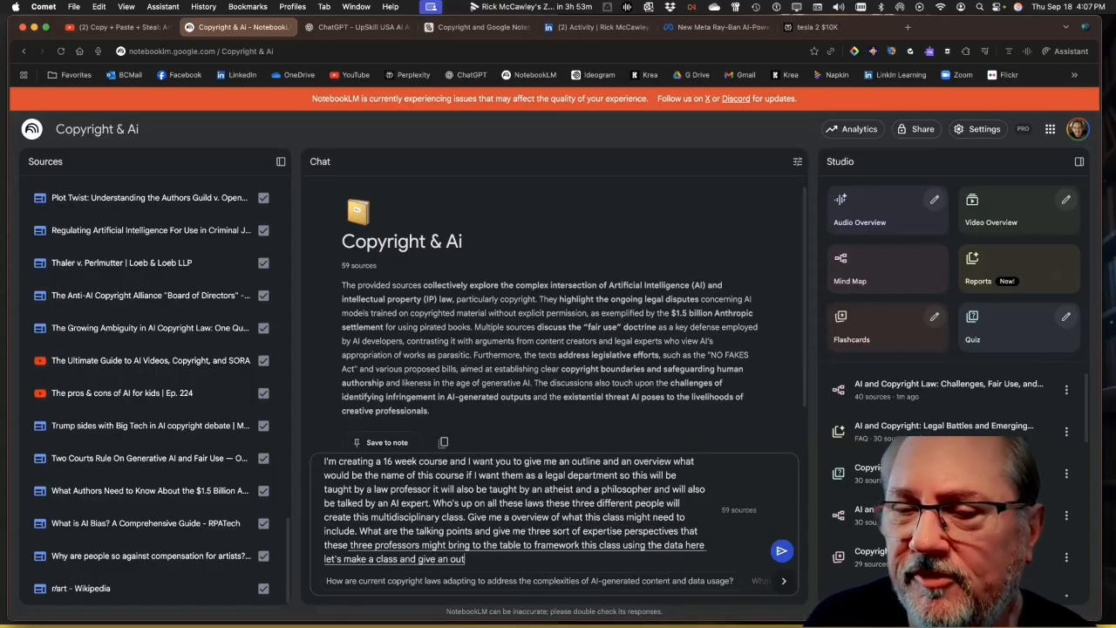
key(BackSpace)
key(BackSpace)
key(BackSpace)
key(BackSpace)
key(BackSpace)
key(BackSpace)
key(BackSpace)
key(BackSpace)
text(professor to)
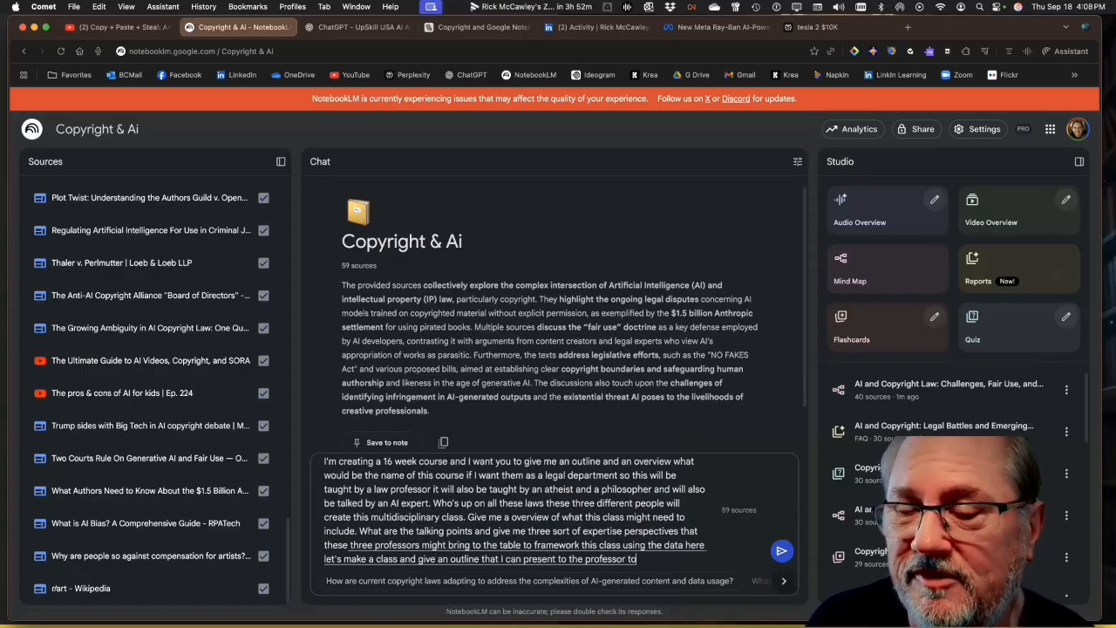
text( convince them to teach this wonderful)
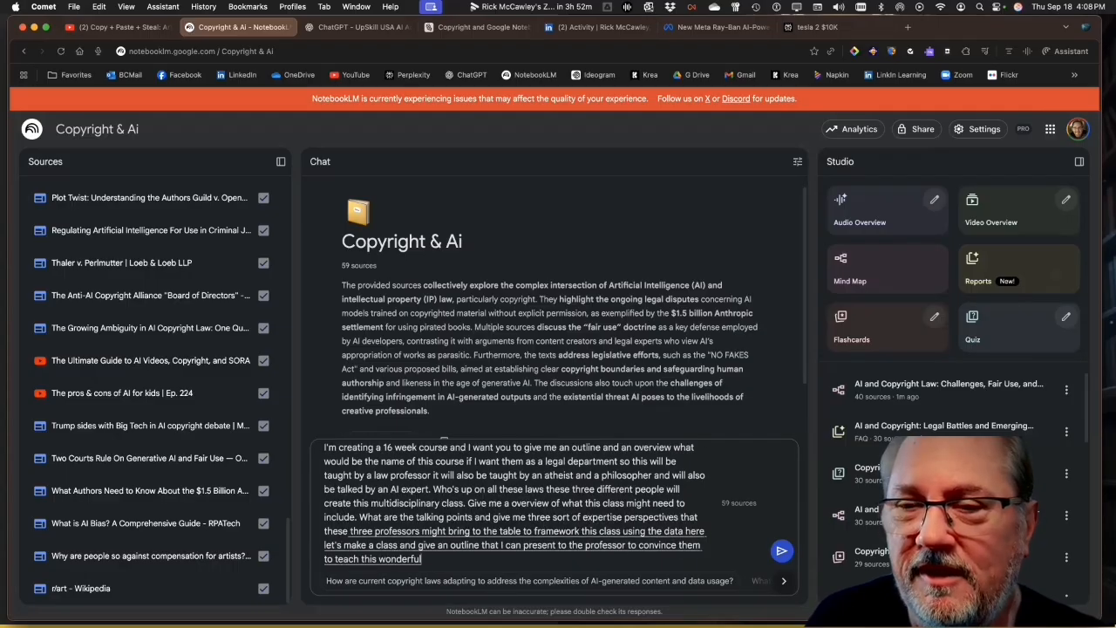
text( class. Give me a course number as this would be graduate)
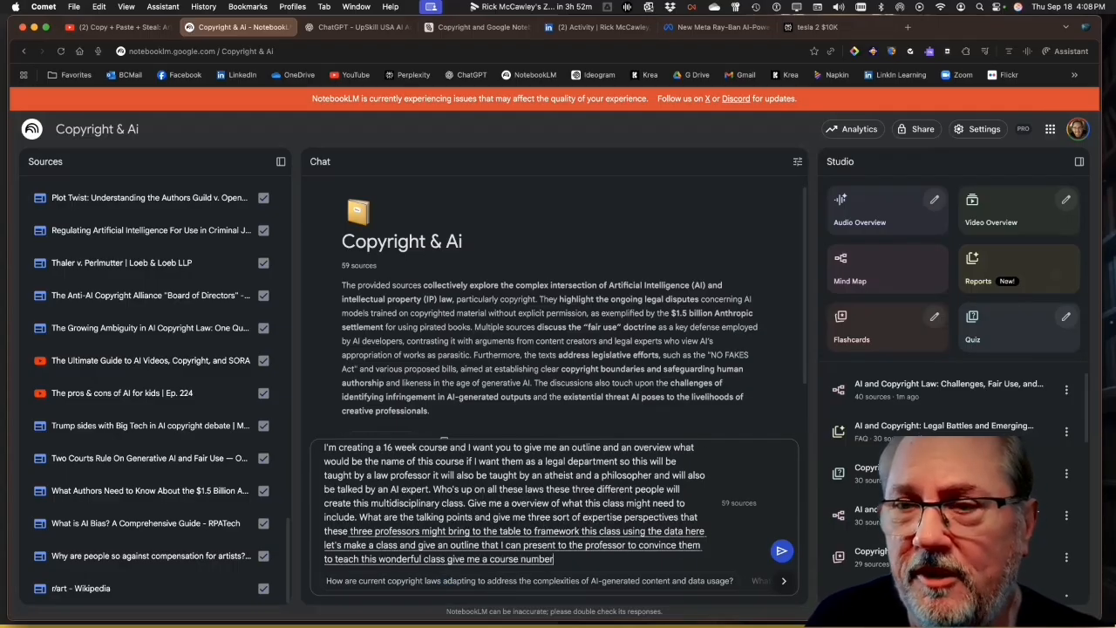
text( level c)
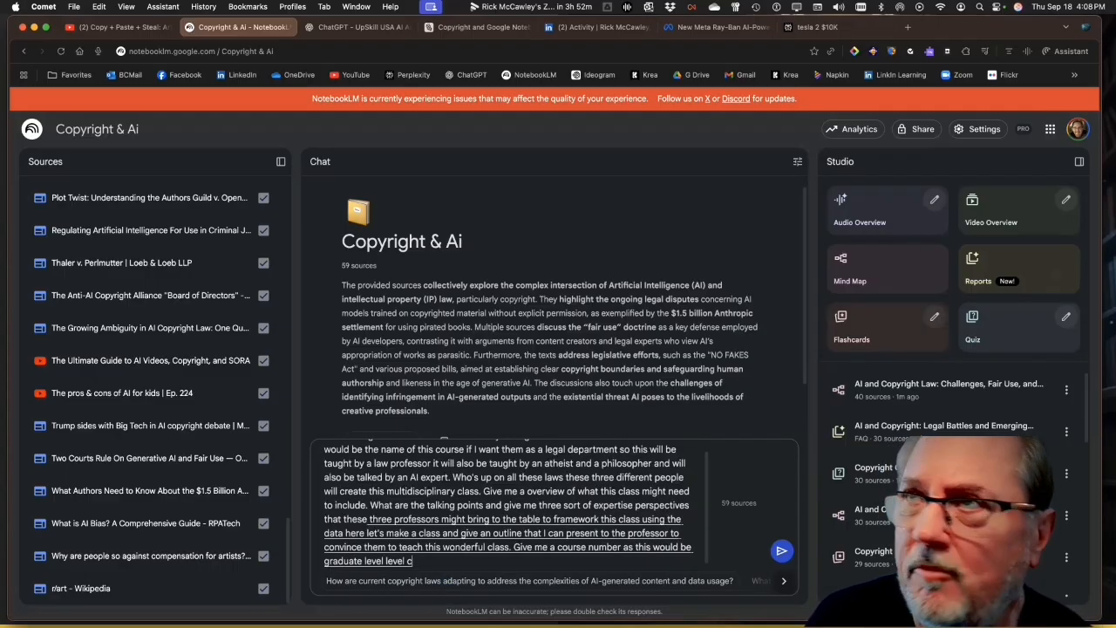
text(lass in a multidisciplin disc)
text( degree program.)
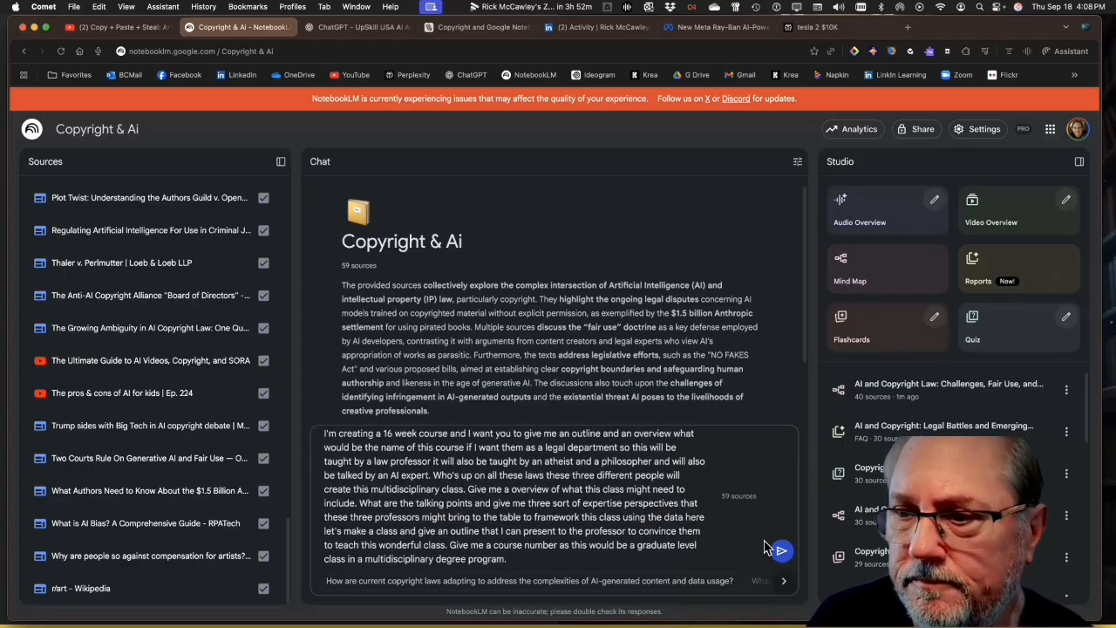
Ask for a course number for a graduate level class in a multidisciplinary degree program, and submit the prompt
click(780, 550)
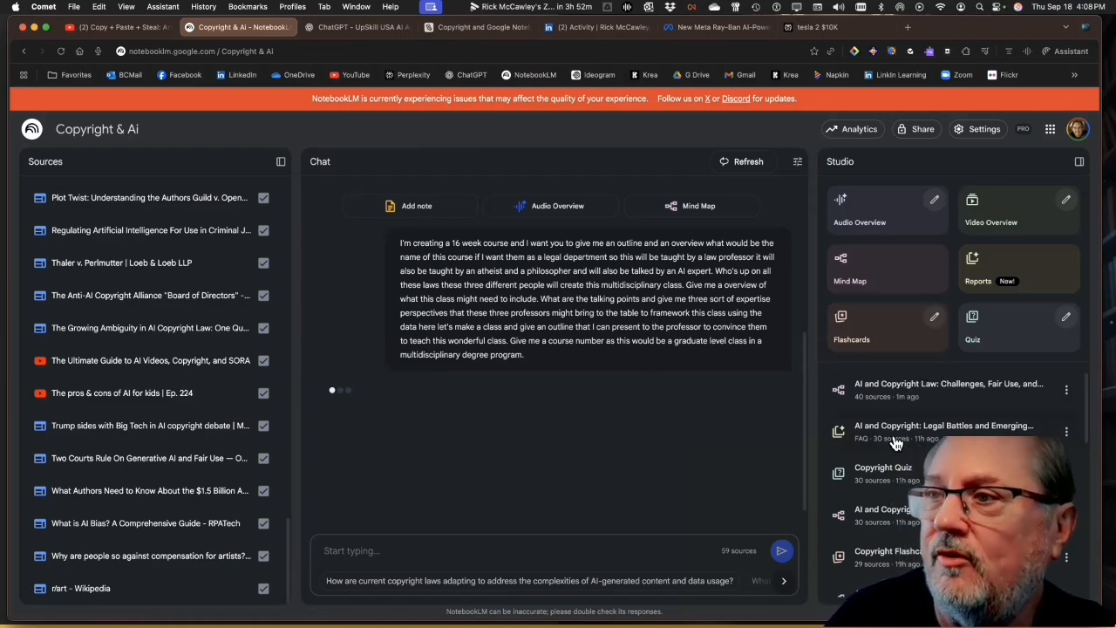
Enlarge the page to 125% and read the generated proposal's course number, title, overview and instructor perspectives
scroll(893, 475, down, 4)
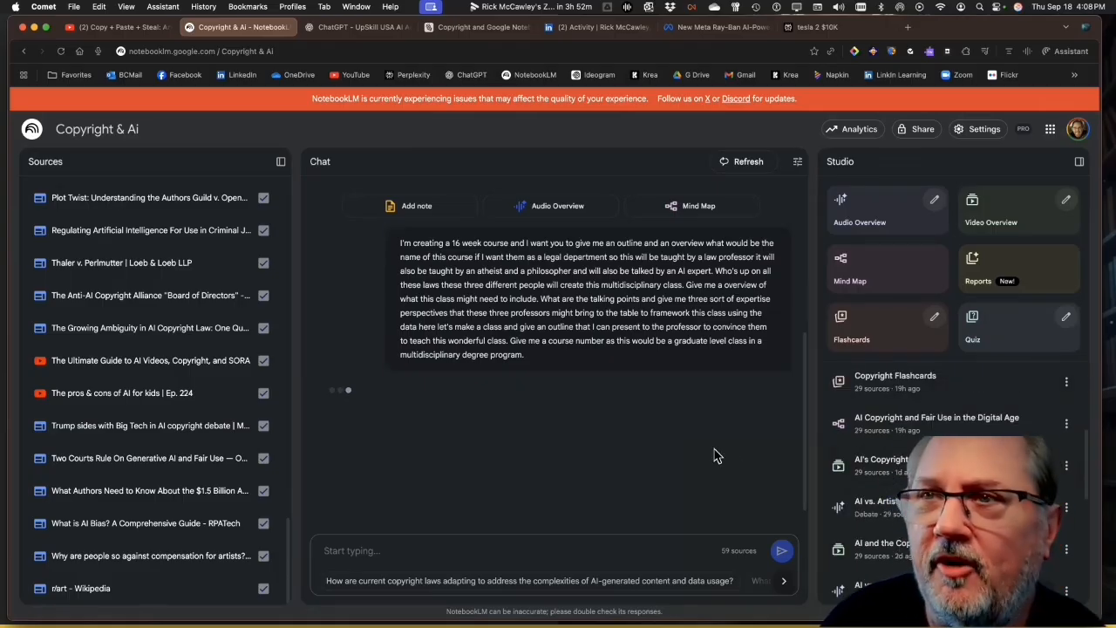
drag(804, 412, 805, 472)
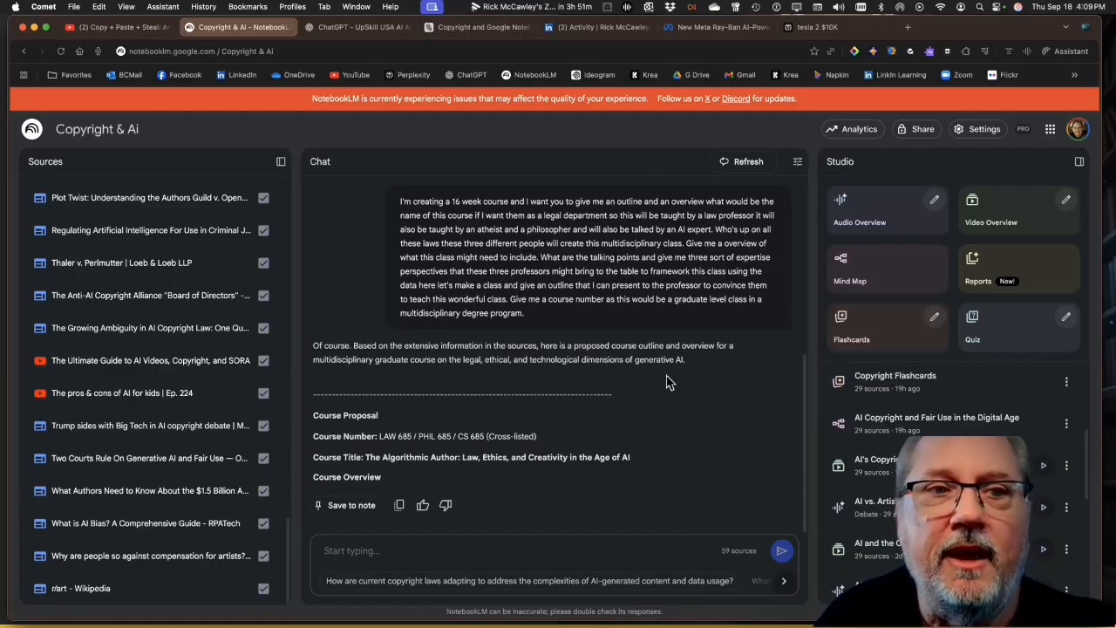
drag(805, 353, 797, 442)
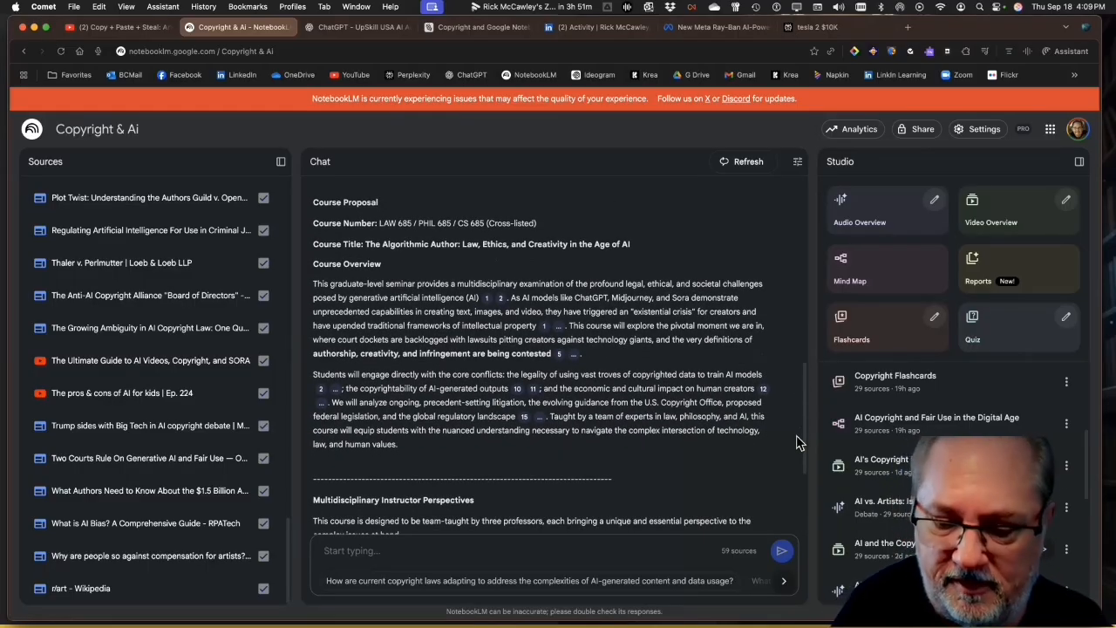
key(super+equal)
key(super+equal)
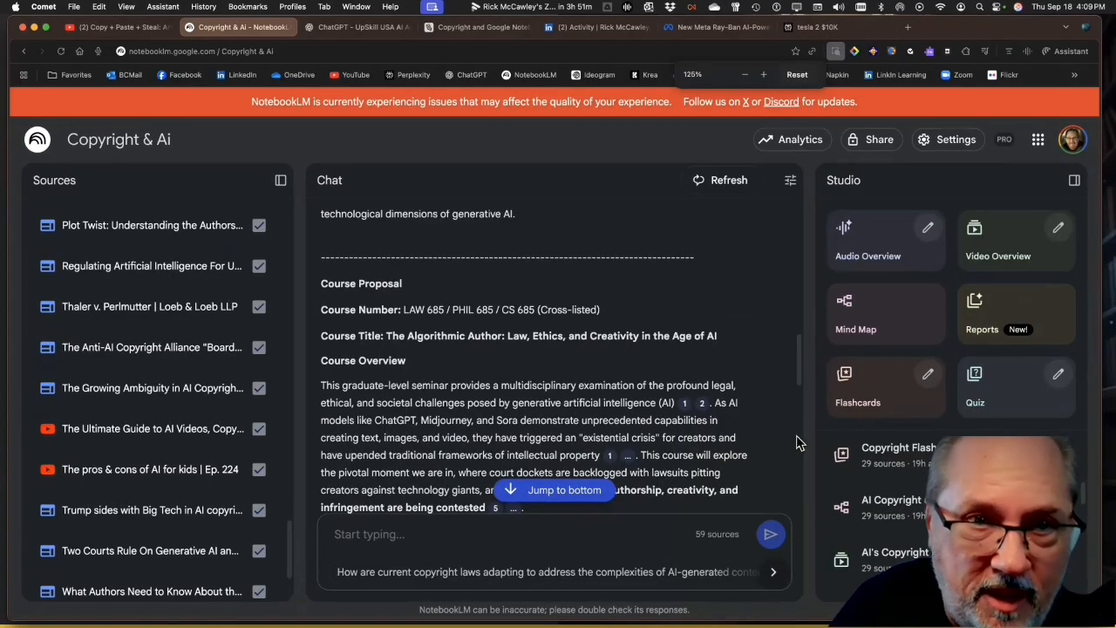
click(801, 373)
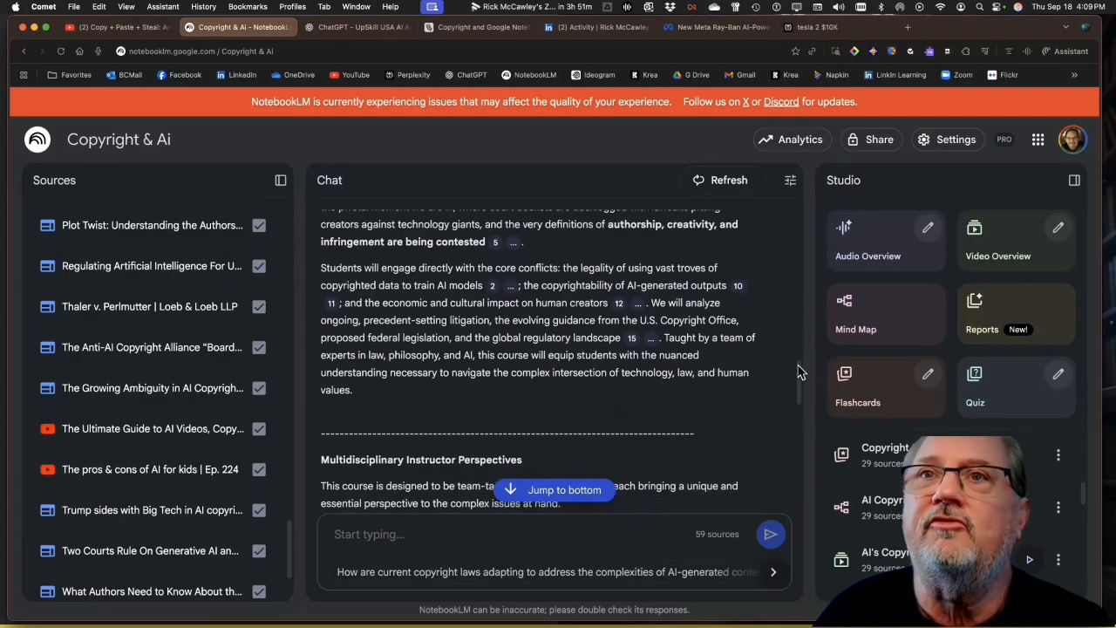
drag(800, 373, 804, 339)
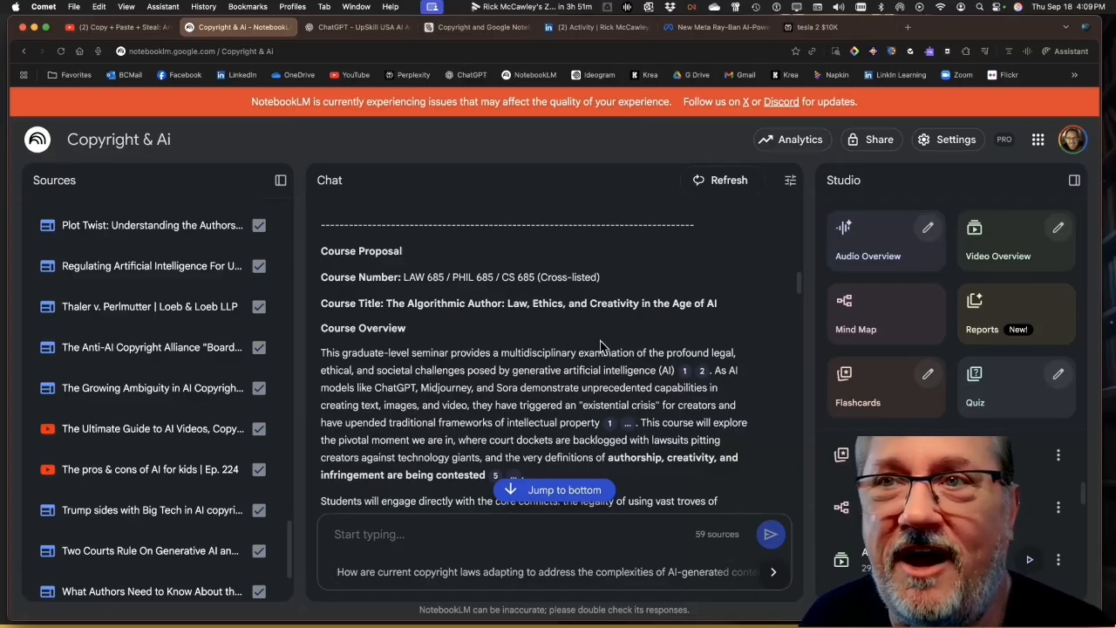
mouse_move(684, 371)
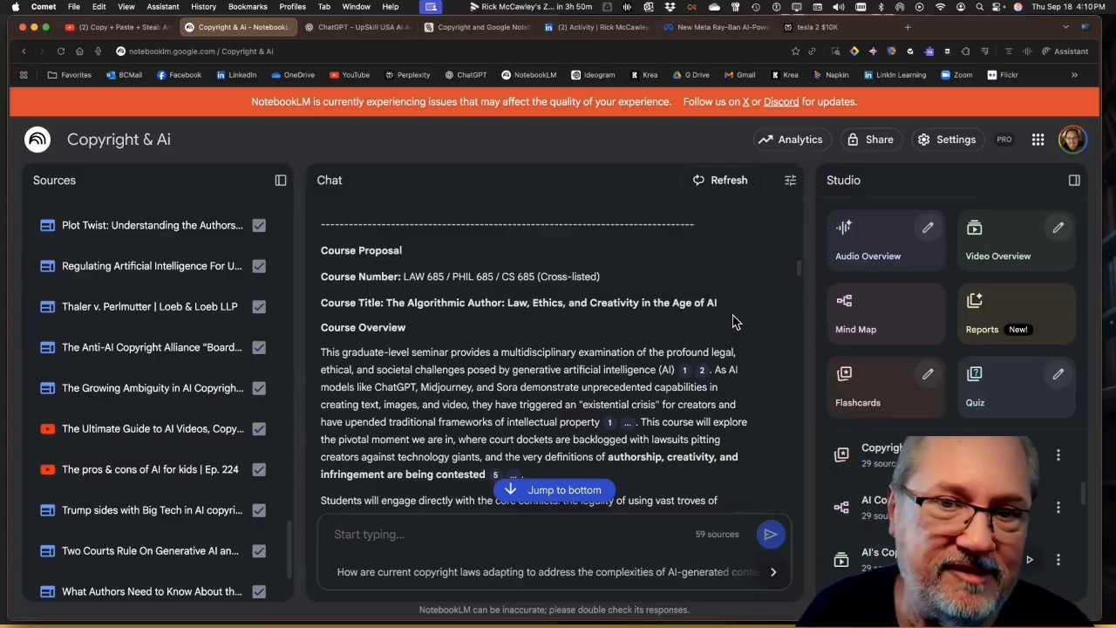
scroll(793, 288, down, 1)
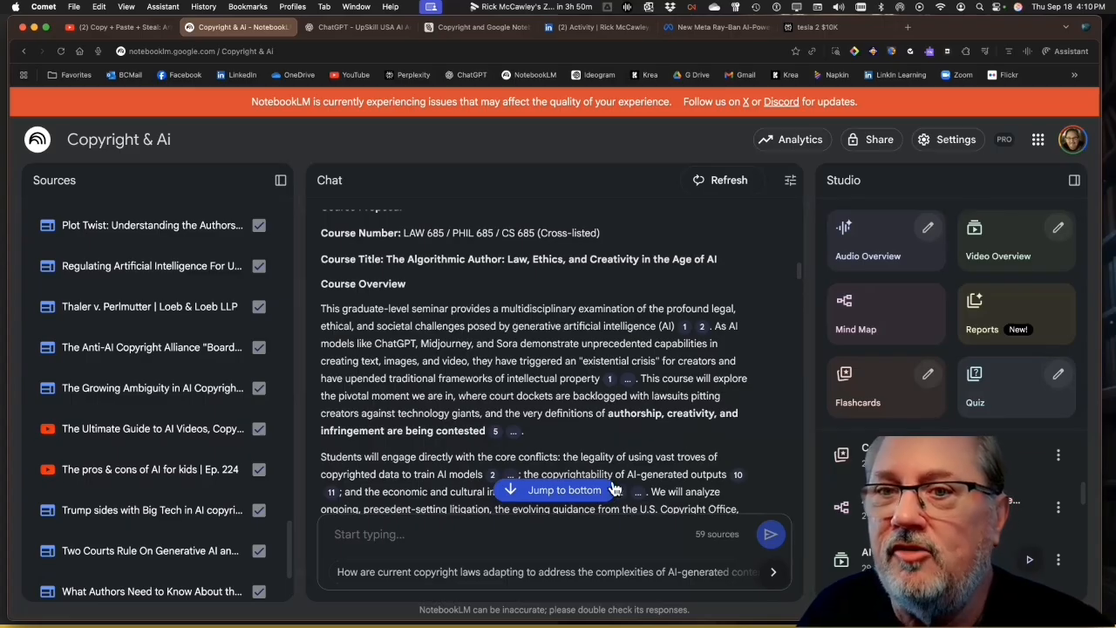
Copy the complete 16-week course proposal from the chat response and switch to Word
click(582, 489)
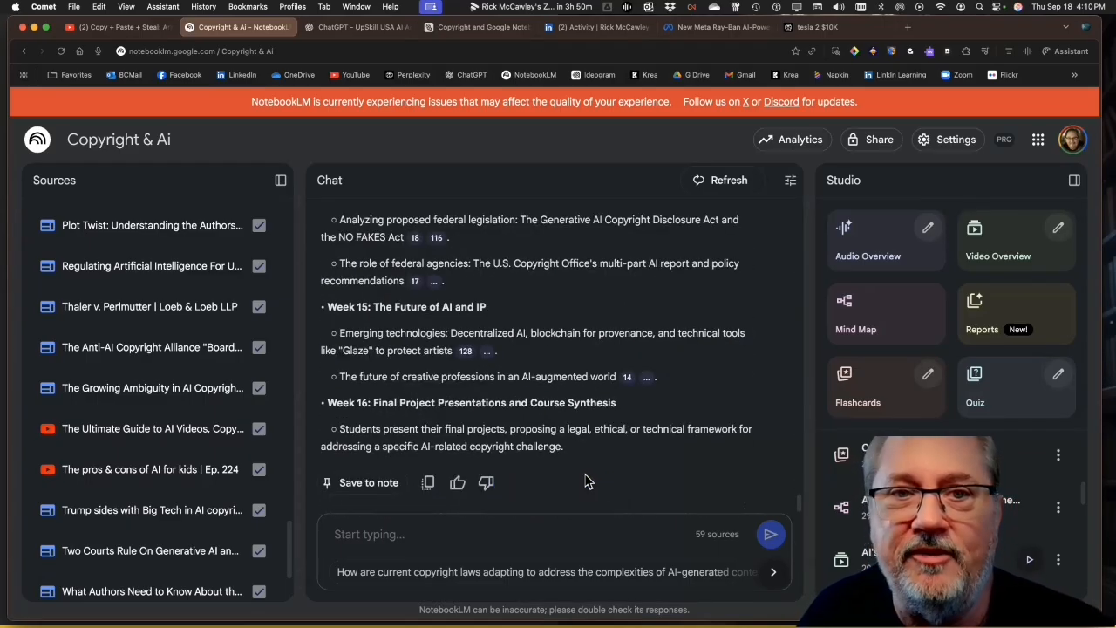
click(428, 485)
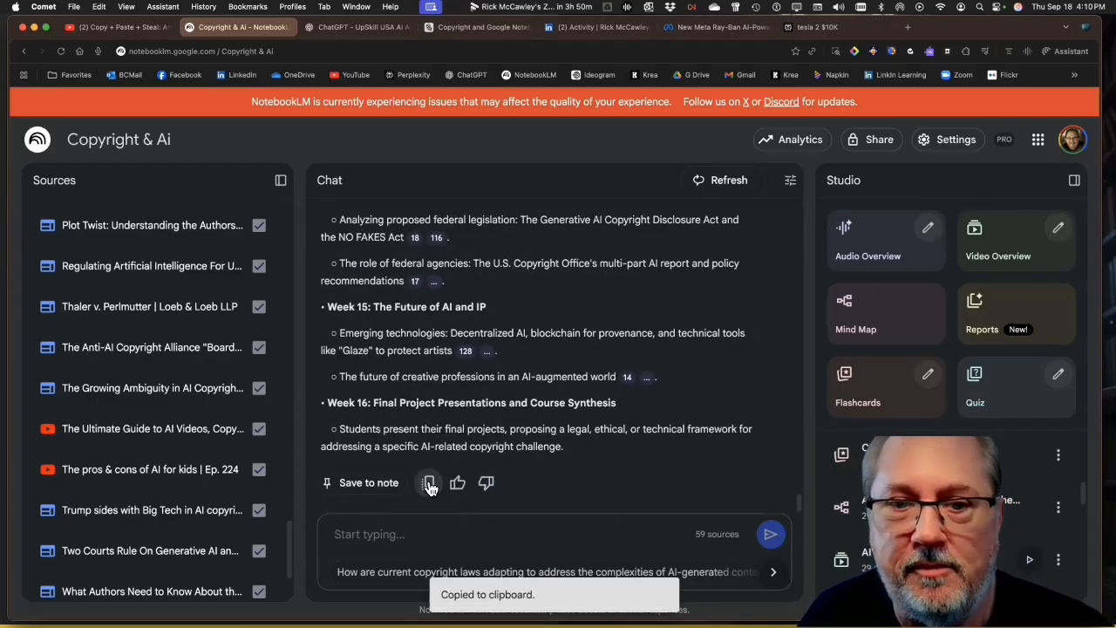
key(super+Tab)
key(super+Tab)
key(super+Tab)
key(super+Tab)
key(super+Tab)
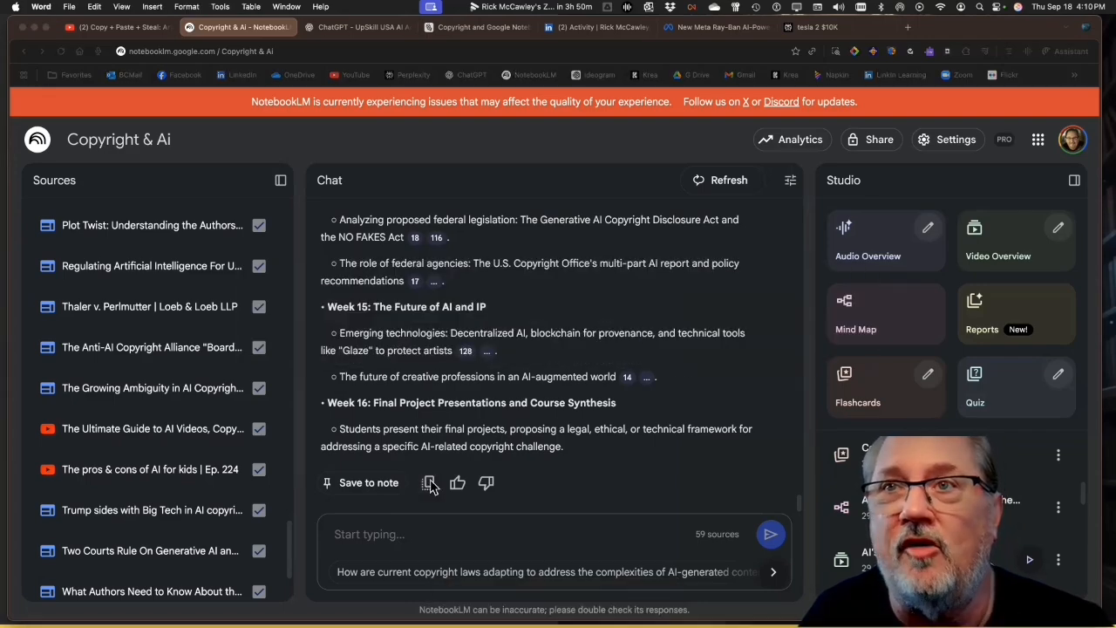
Try to paste the copied course proposal into a new Word document, and return to the notebook
key(super+n)
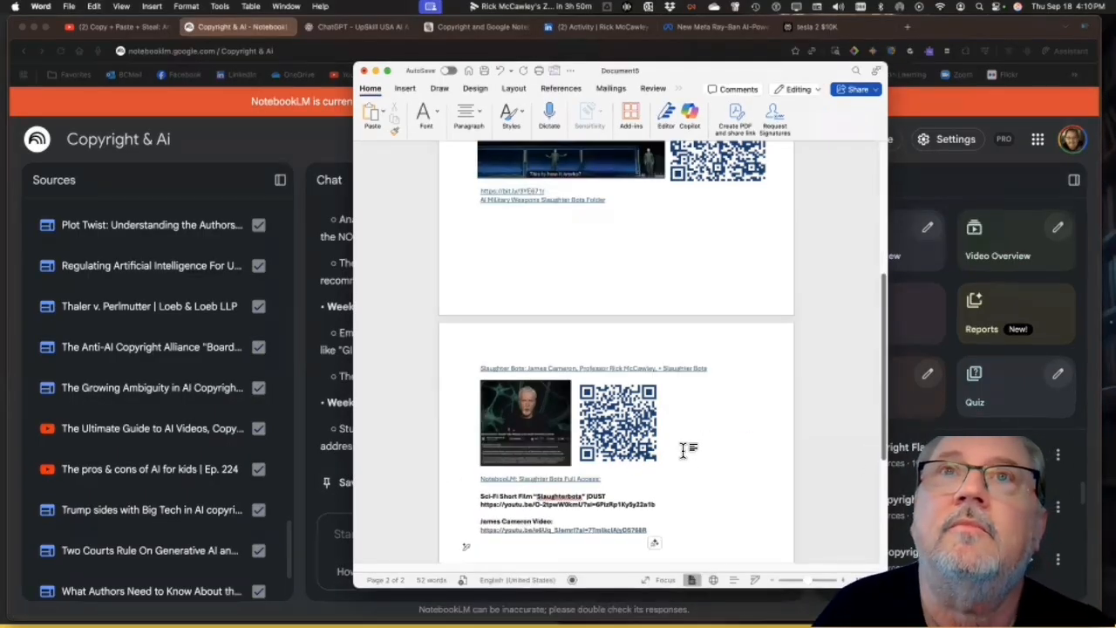
scroll(682, 449, down, 5)
key(super+s)
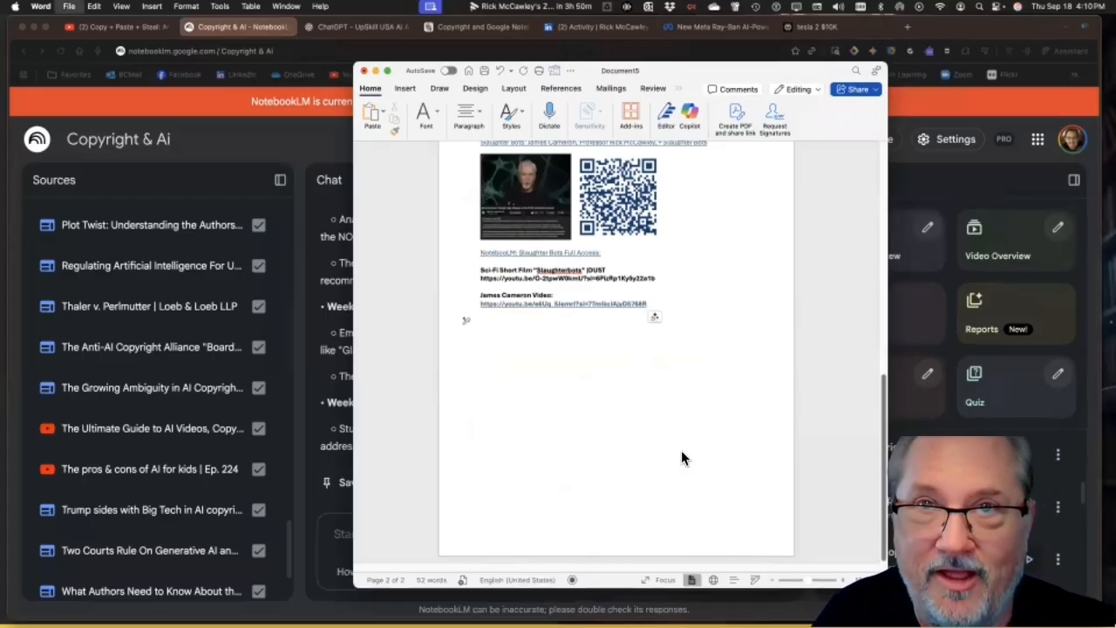
key(super+n)
key(super+v)
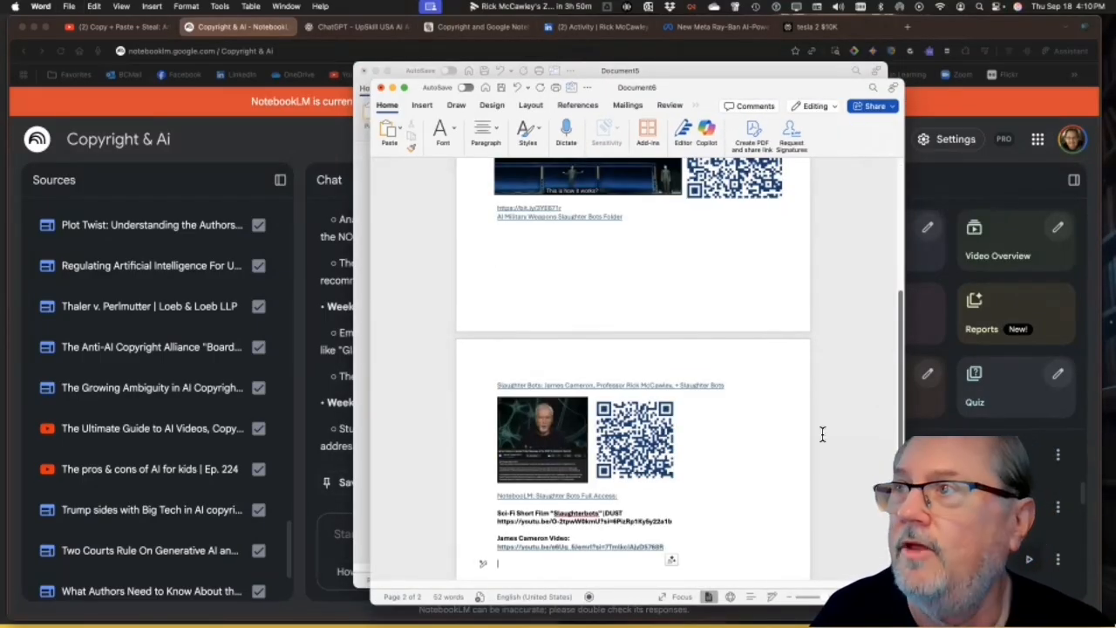
click(951, 458)
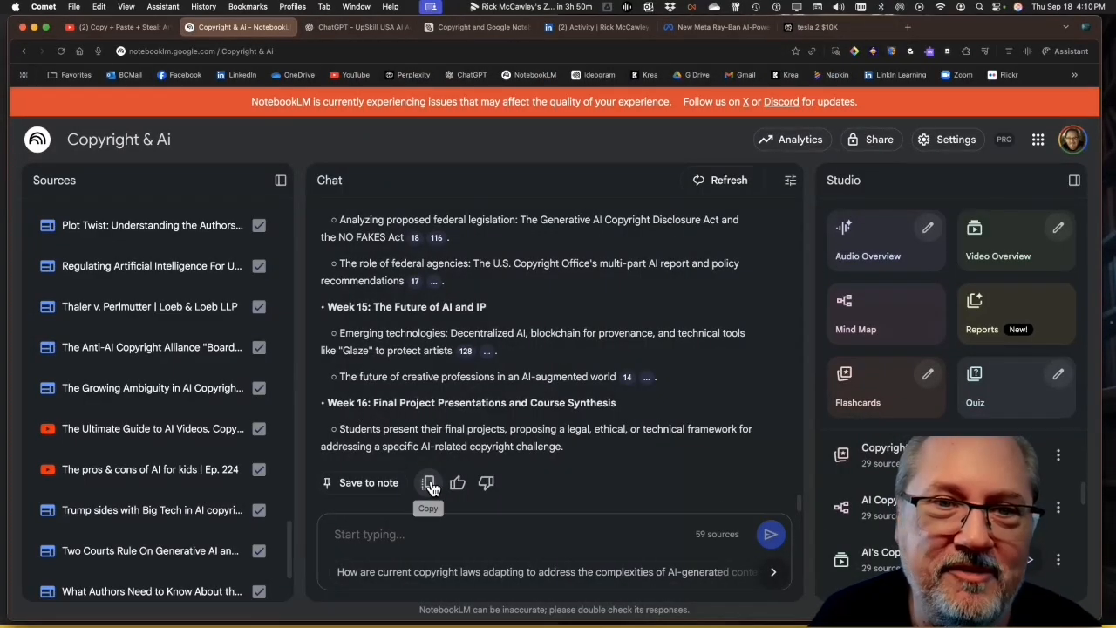
Copy the full course proposal response again, paste it into a new blank Word document and review it back to the beginning
click(429, 484)
key(super+Tab)
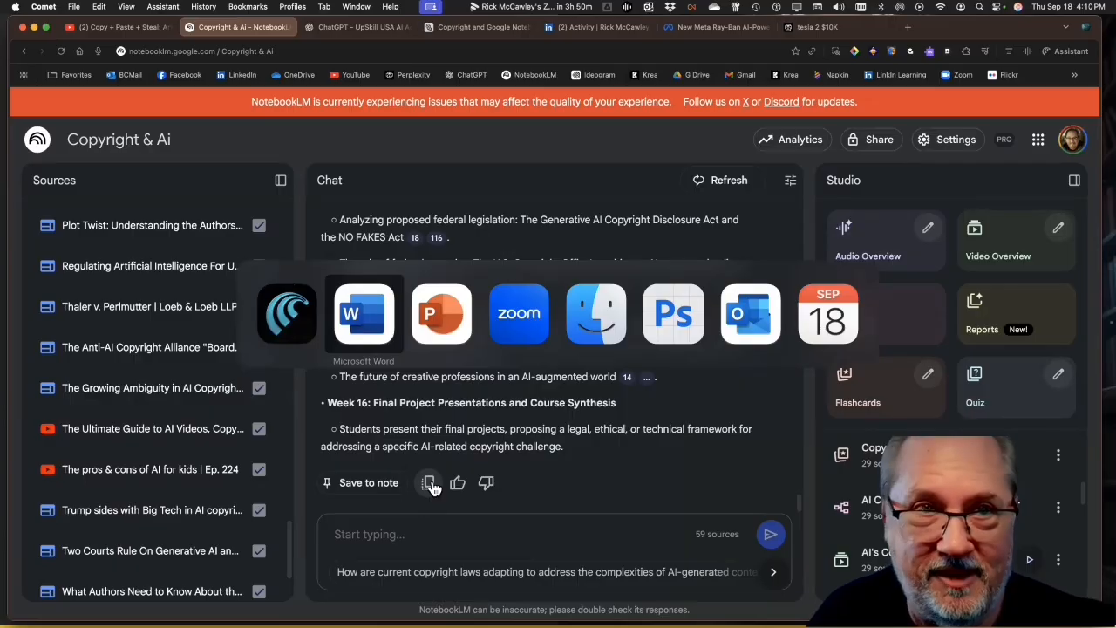
key(super+n)
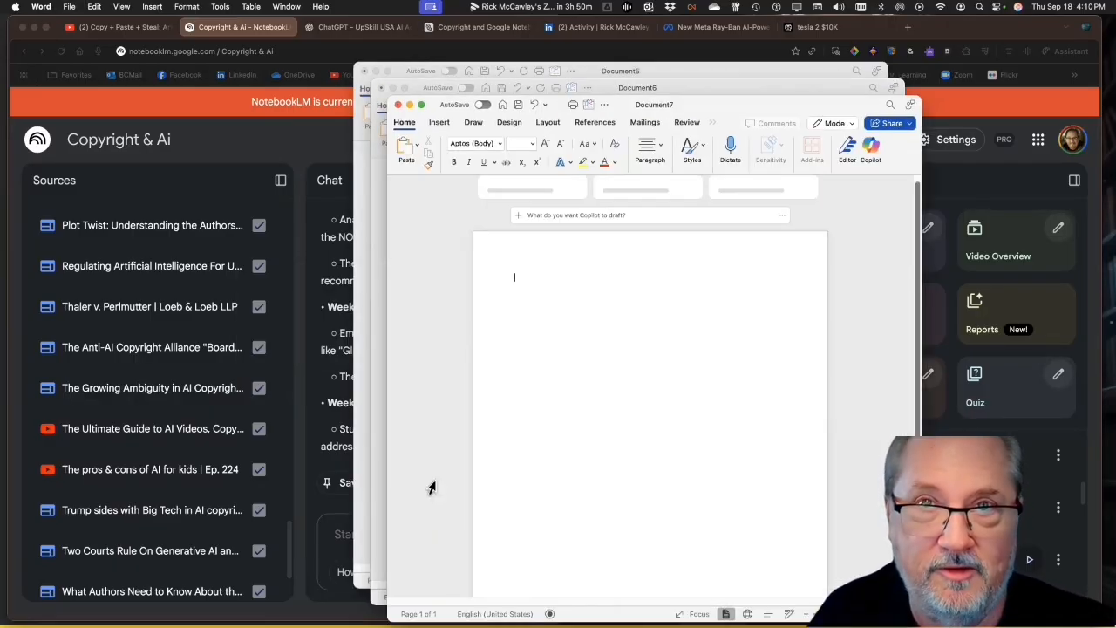
key(super+v)
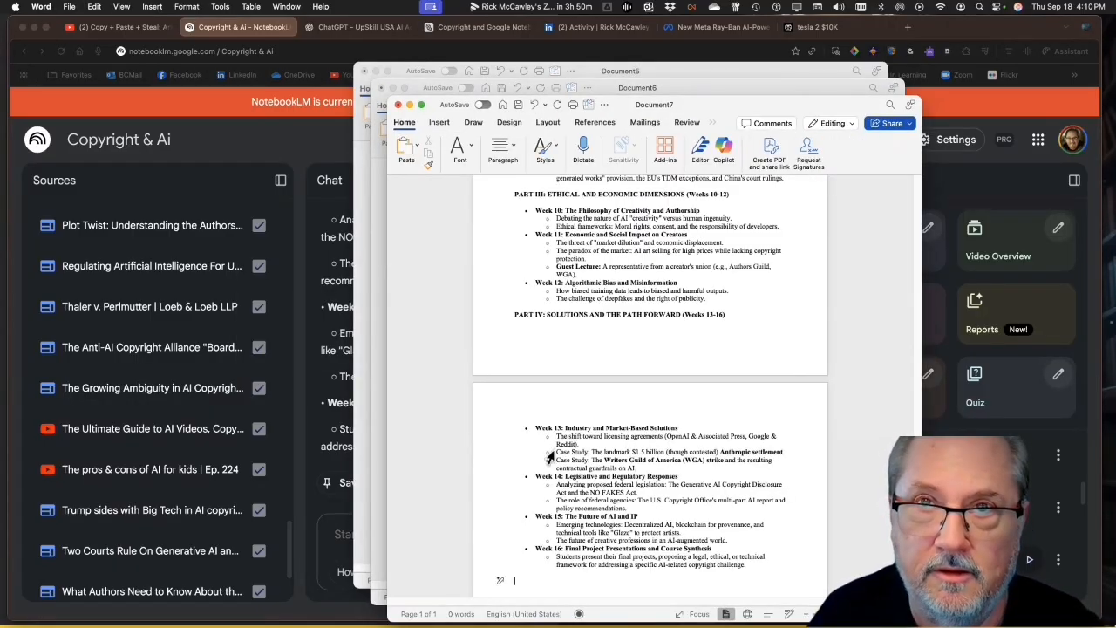
scroll(558, 445, up, 10)
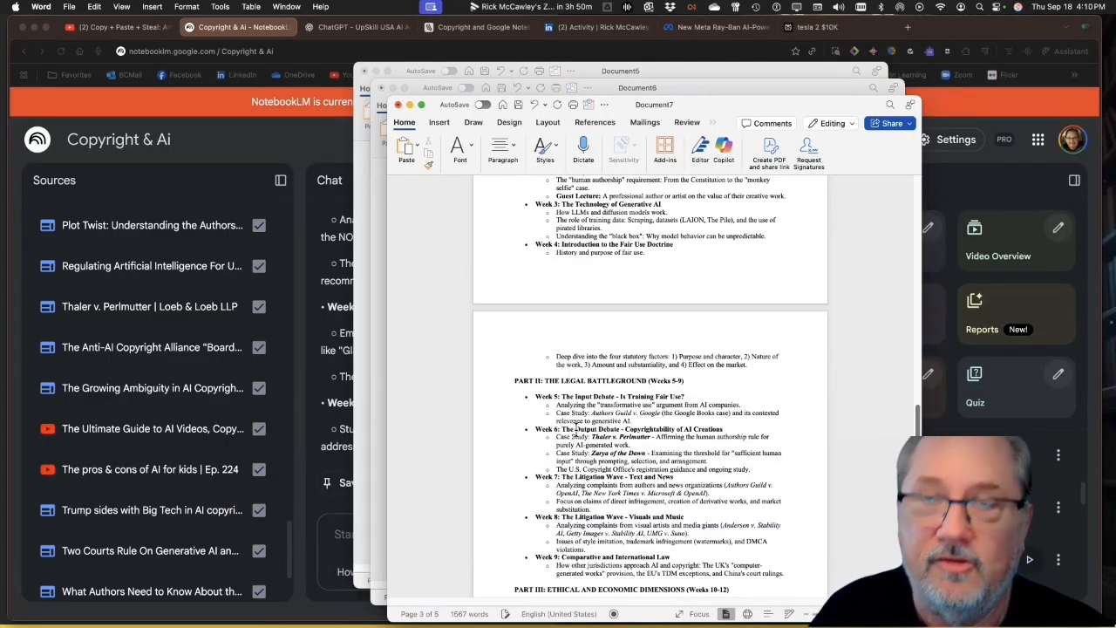
scroll(551, 349, up, 8)
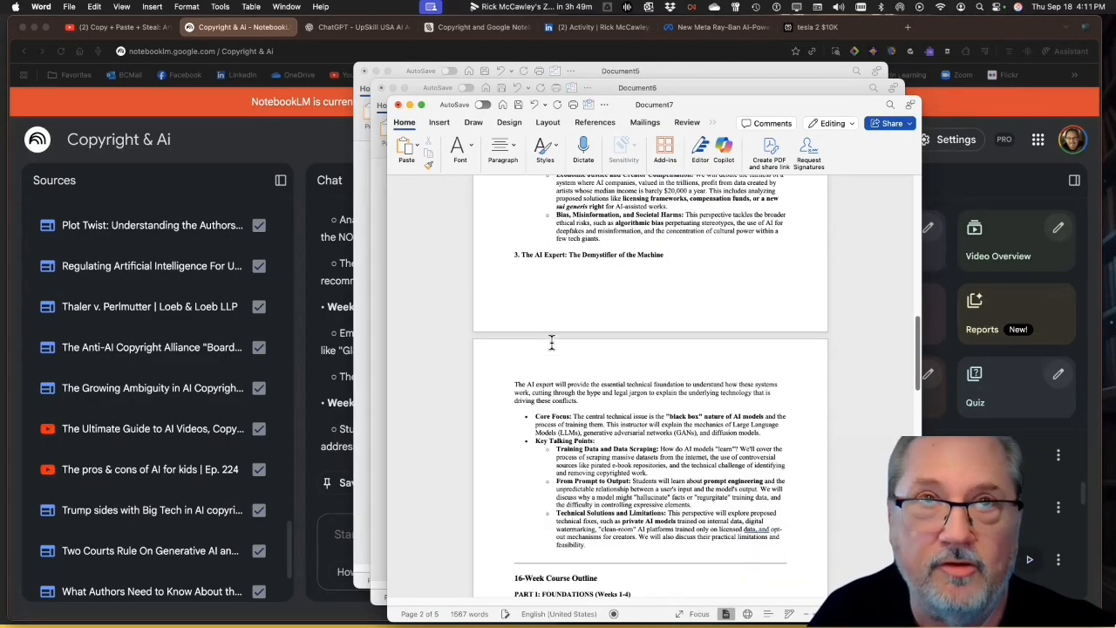
scroll(551, 343, up, 10)
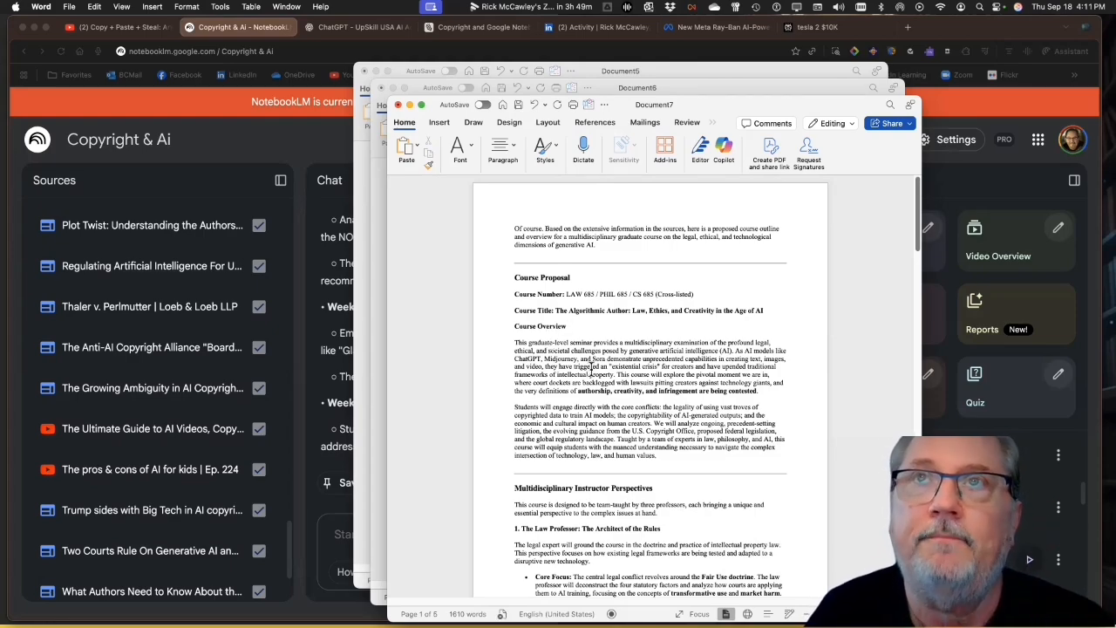
Return to the notebook, save the course proposal response to a note and rate it as a good response
click(331, 157)
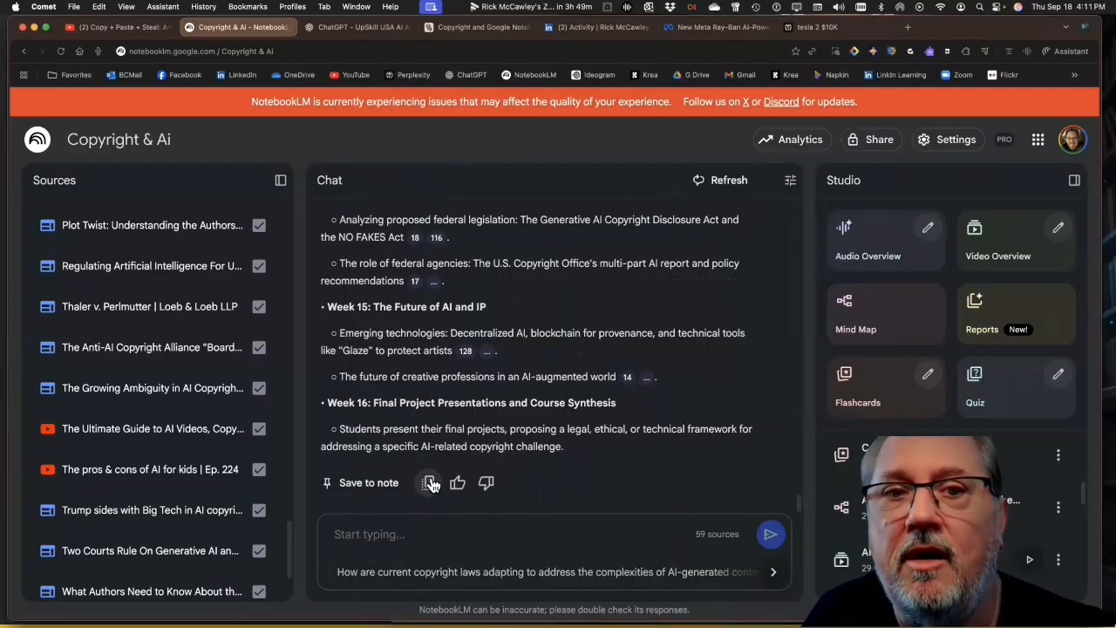
click(365, 488)
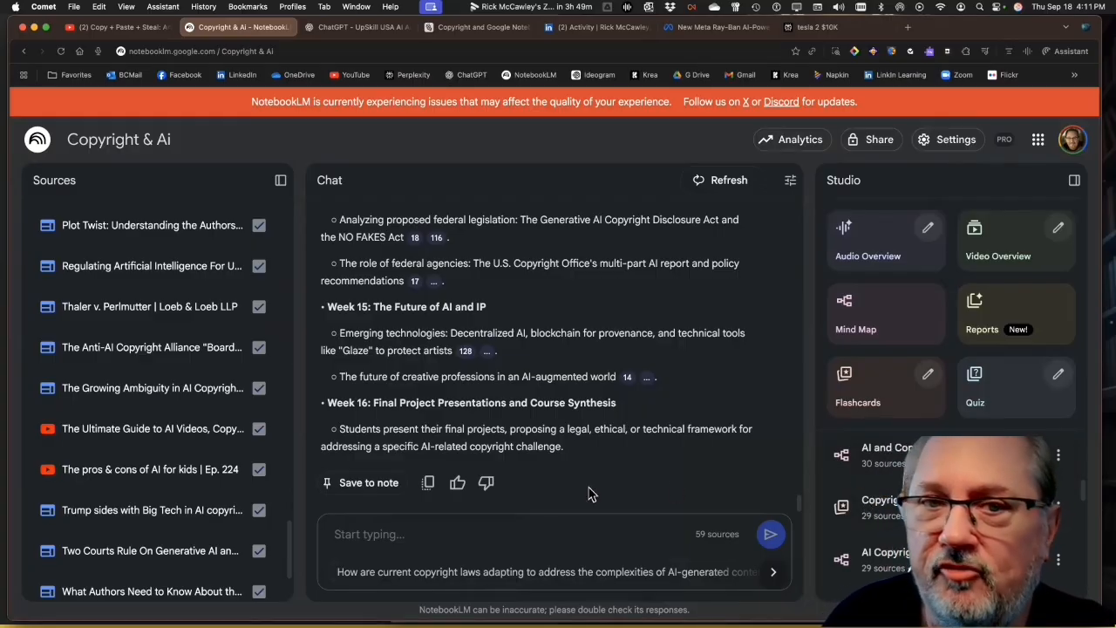
click(458, 485)
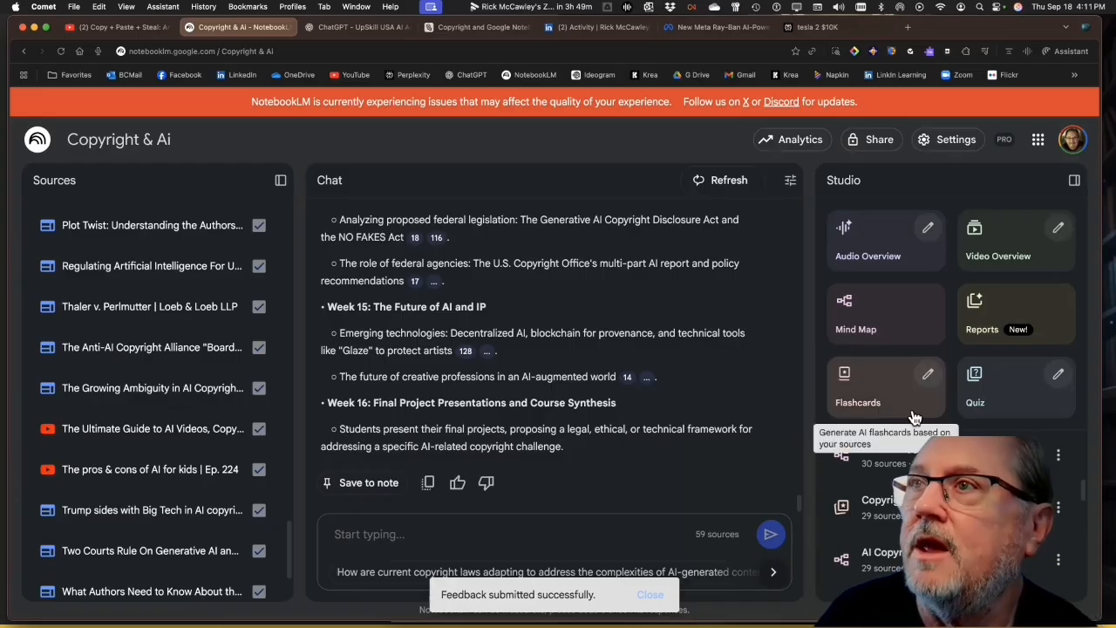
Generate a mind map, a quiz and a Blog Post report from the notebook's sources
click(877, 314)
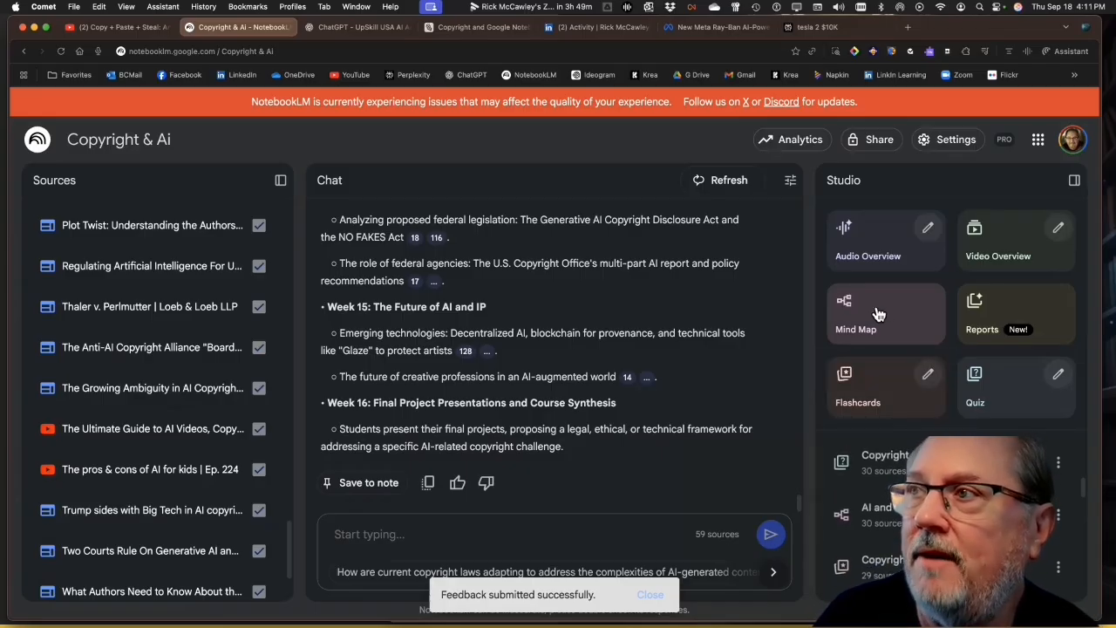
click(1009, 385)
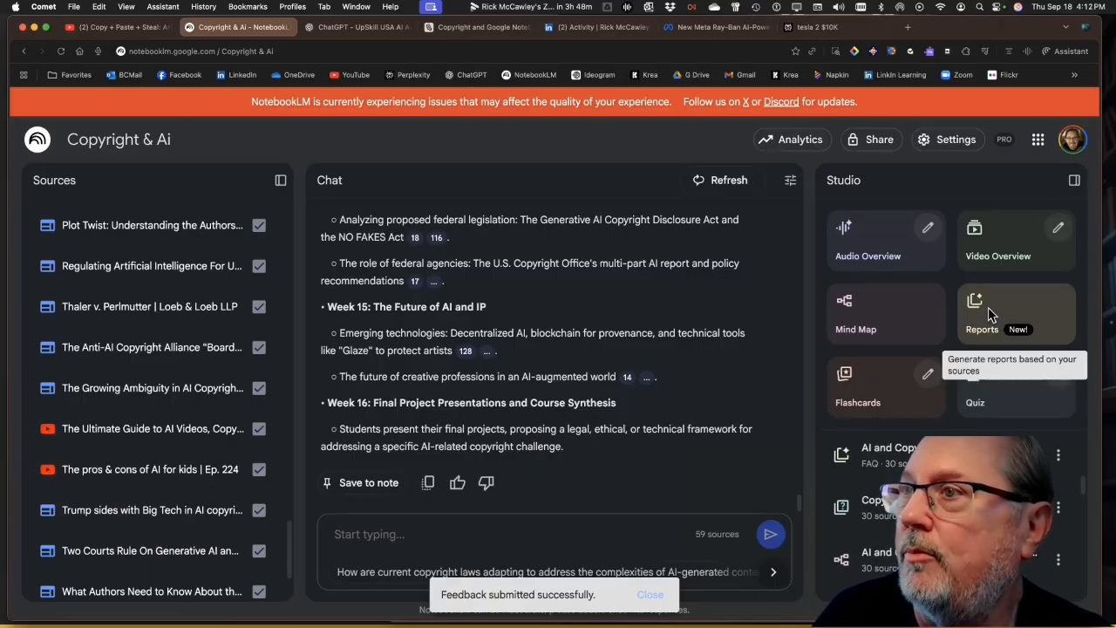
click(987, 307)
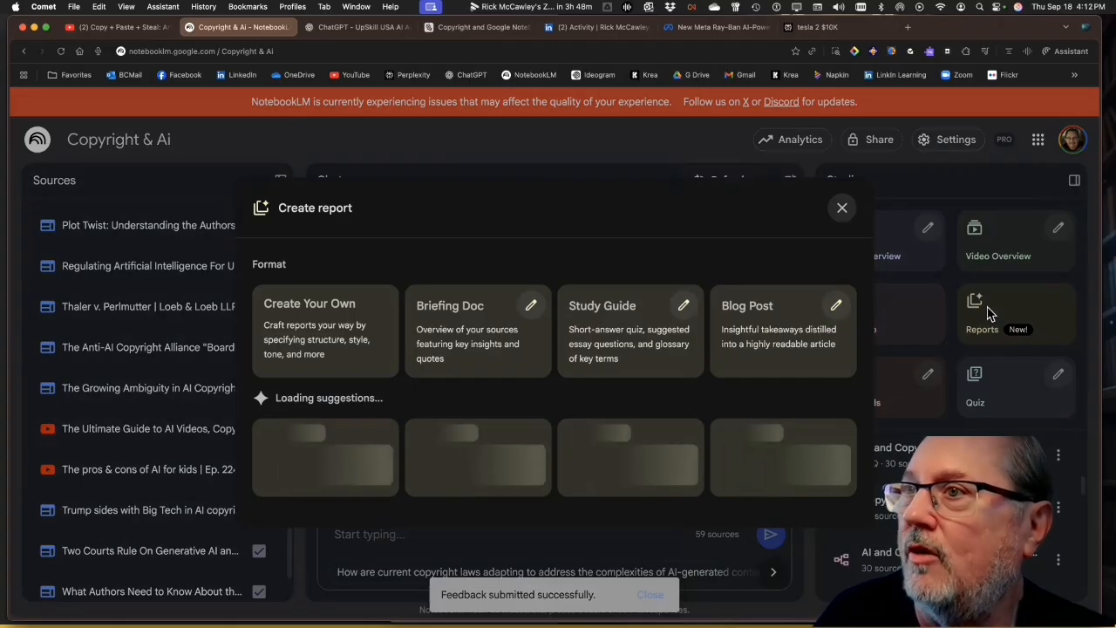
click(755, 334)
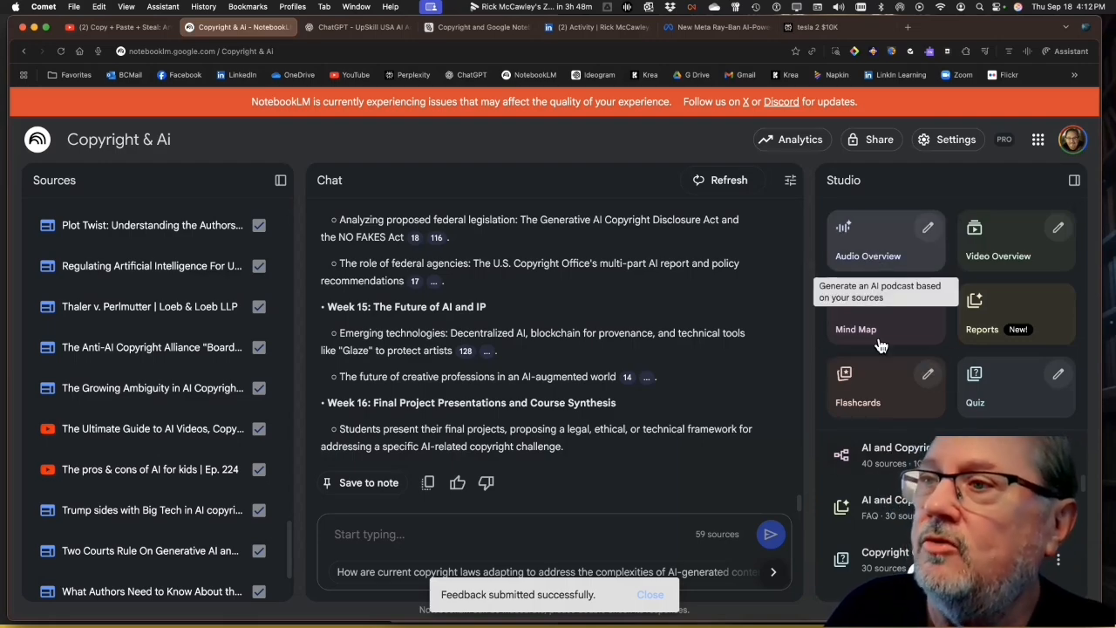
Customize an Audio Overview with the Debate format, after looking through the available languages and leaving English selected
click(926, 228)
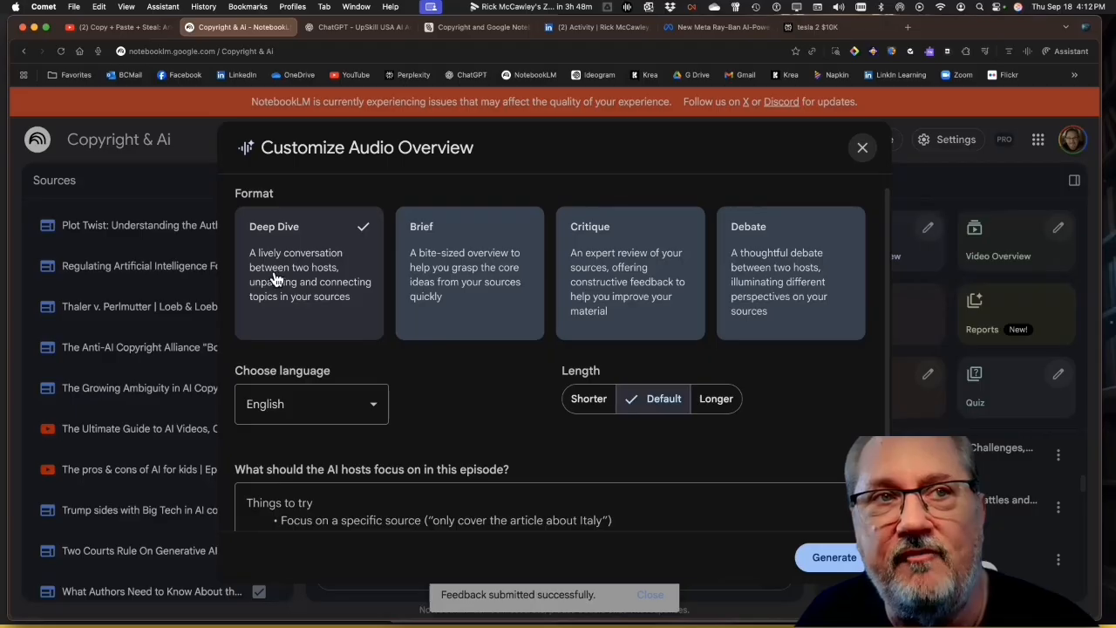
click(372, 408)
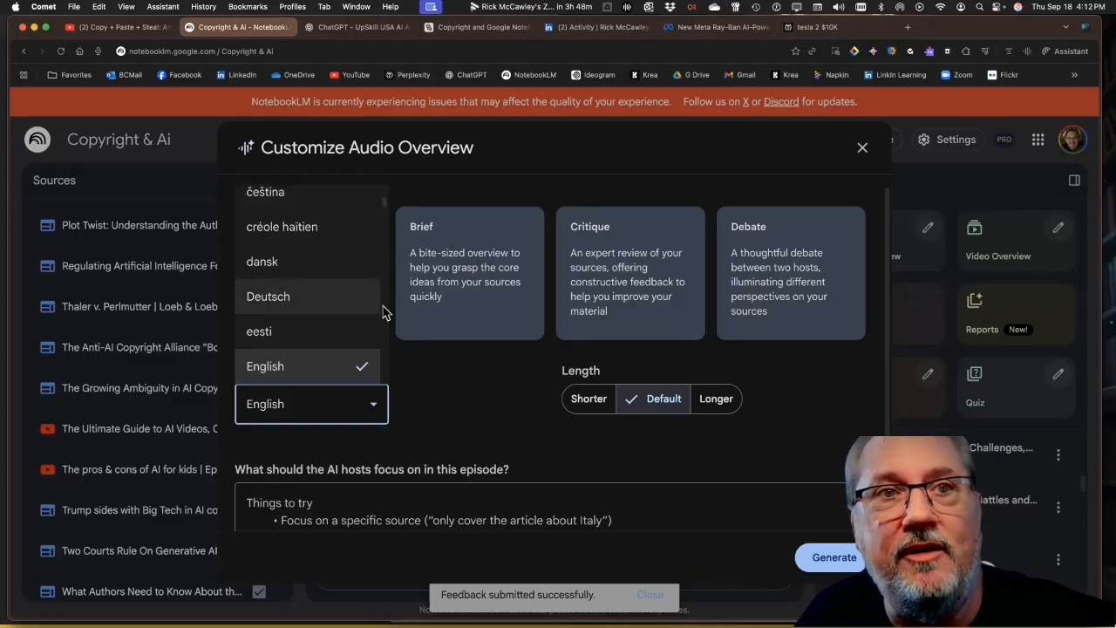
drag(383, 212, 384, 238)
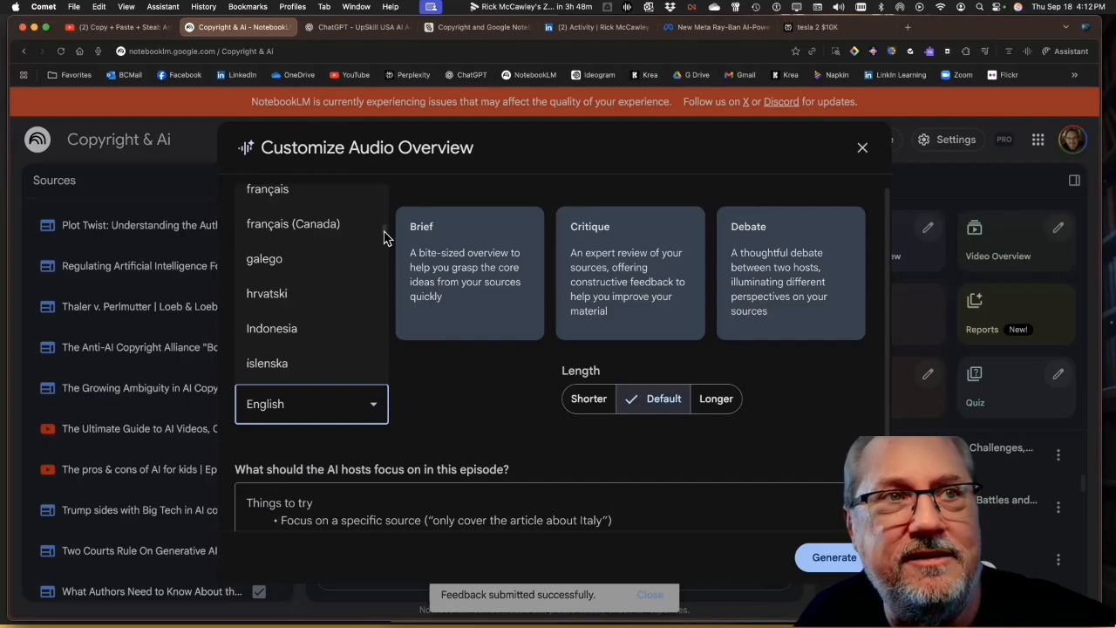
drag(383, 238, 385, 253)
click(466, 451)
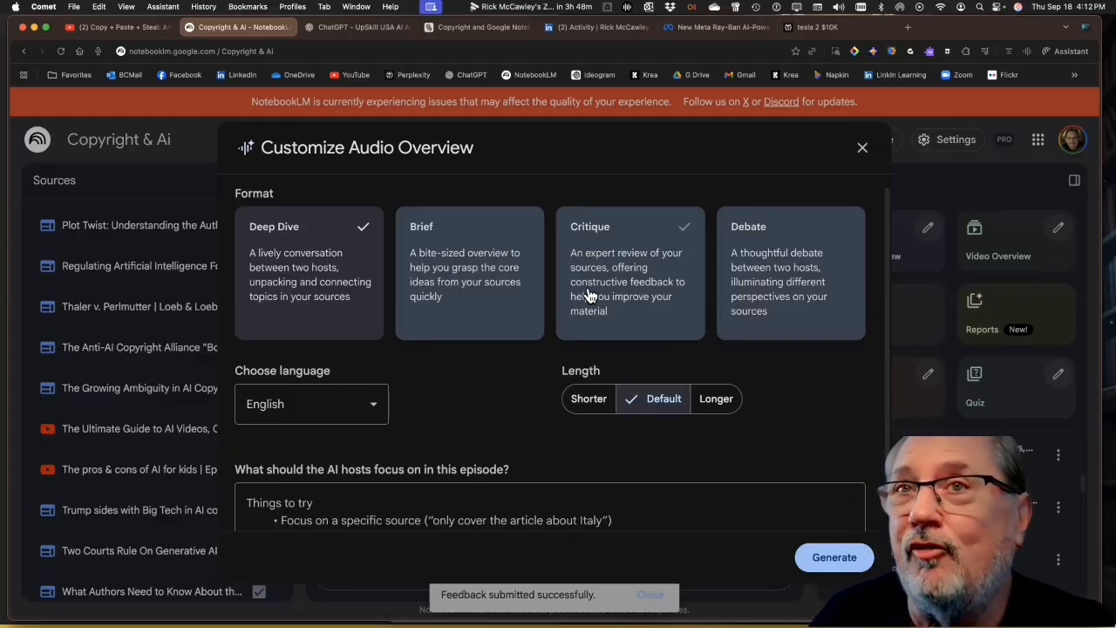
click(754, 278)
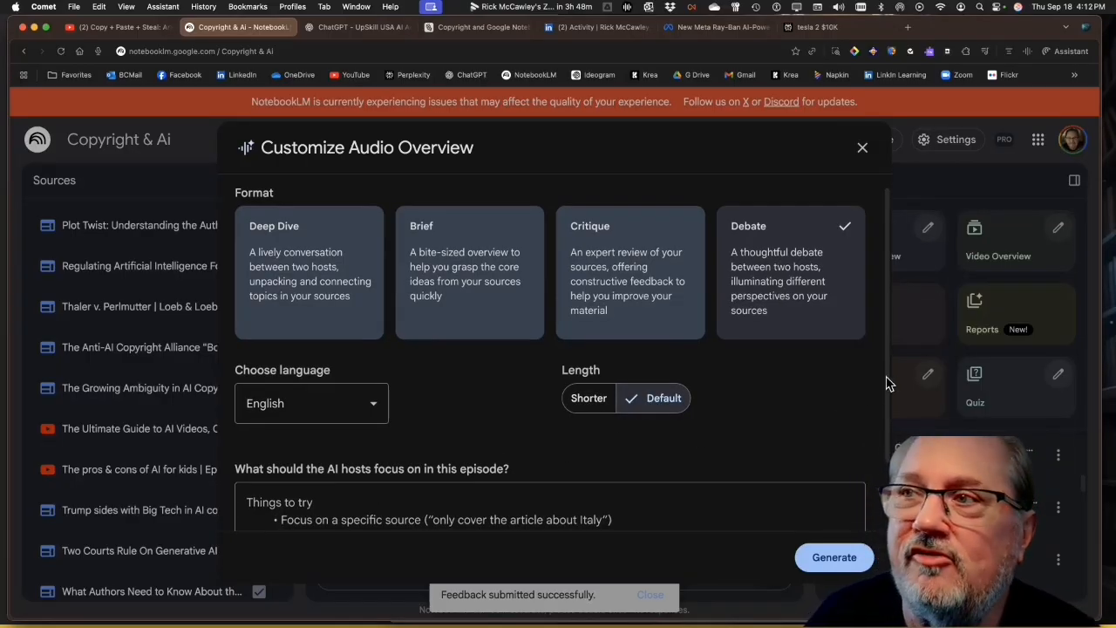
Describe in the hosts' focus prompt a class in multidisciplinary education with an AI atheist, an AI expert and also a philosopher
scroll(885, 388, down, 2)
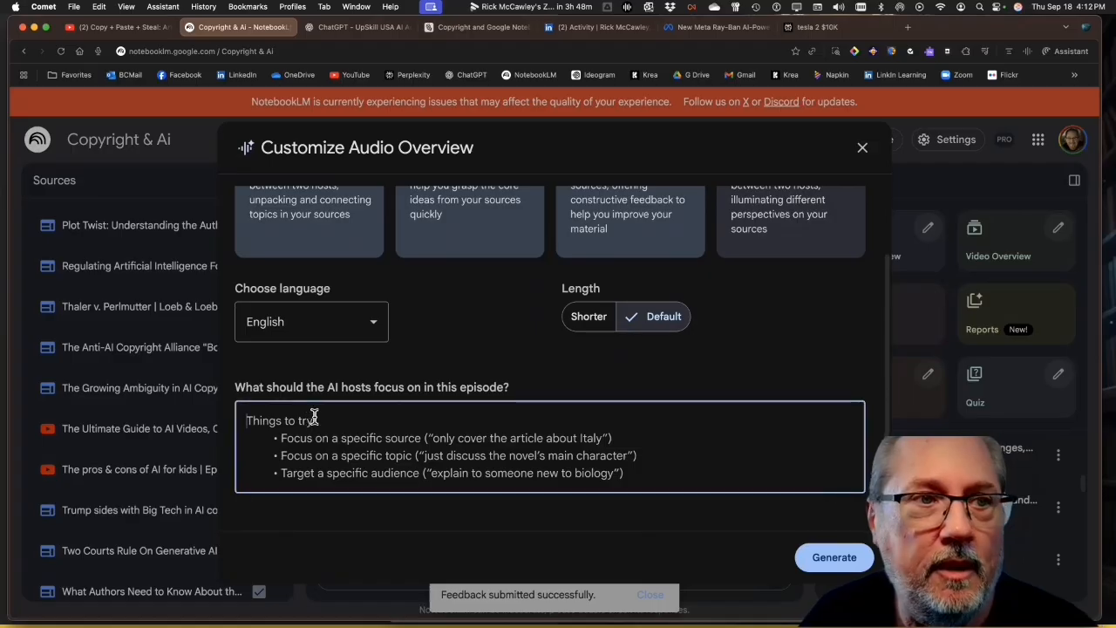
click(314, 420)
key(F5)
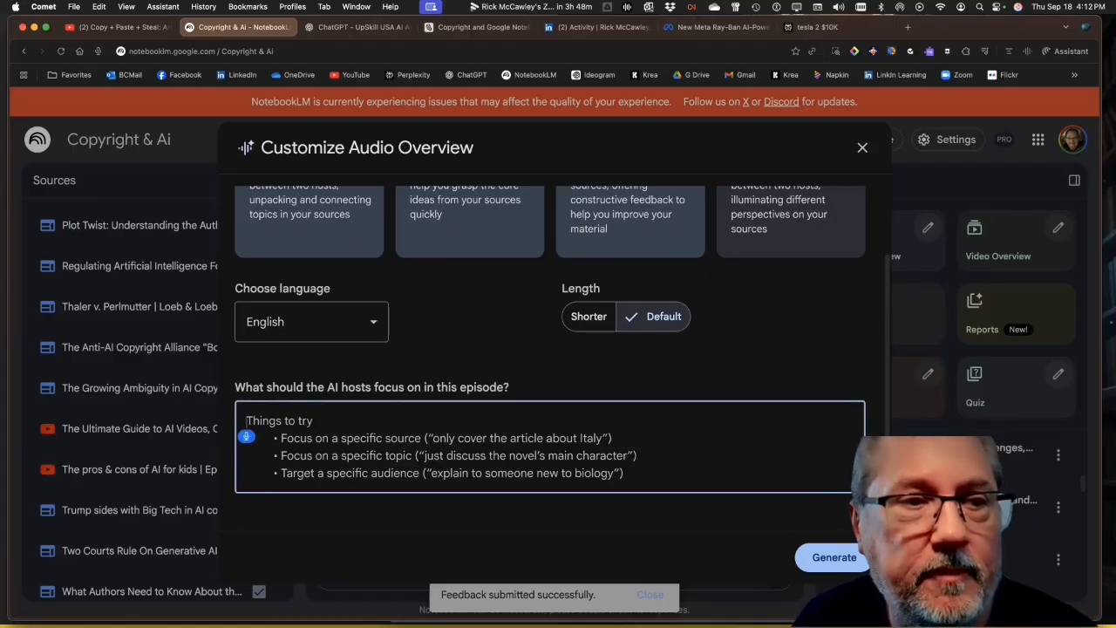
text(I'm teaching)
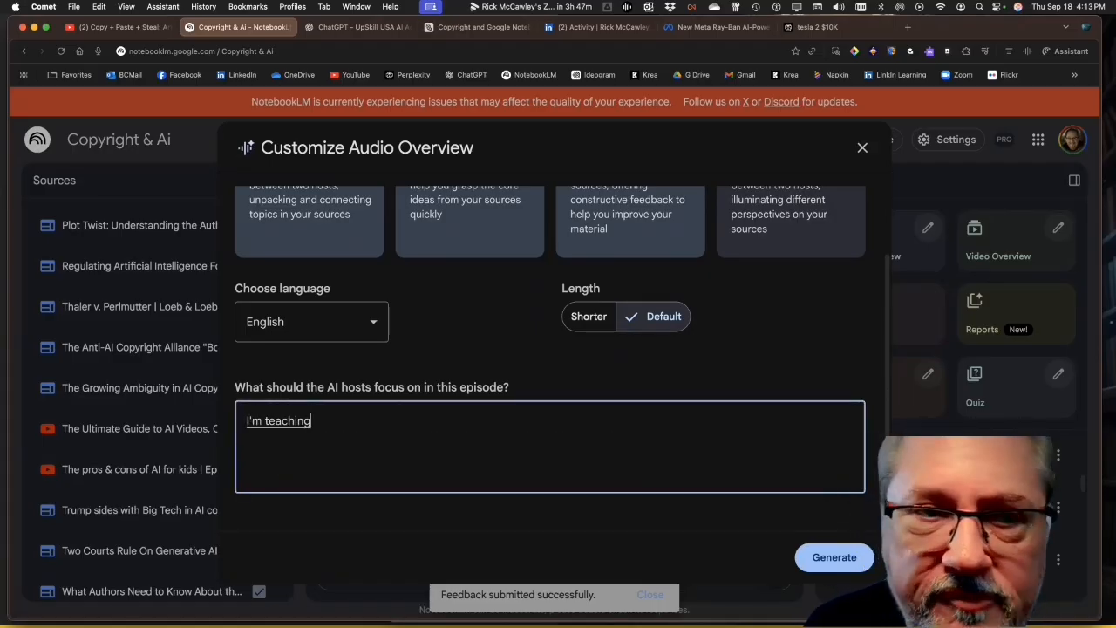
text( a class in multidisciplinary)
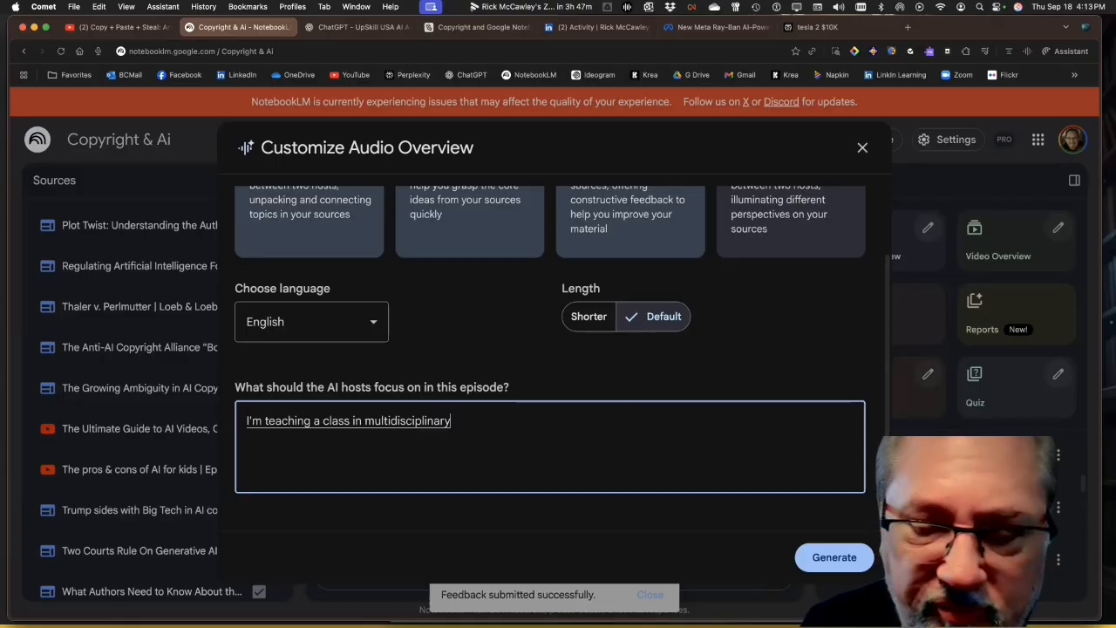
text( education we have an AI at theist)
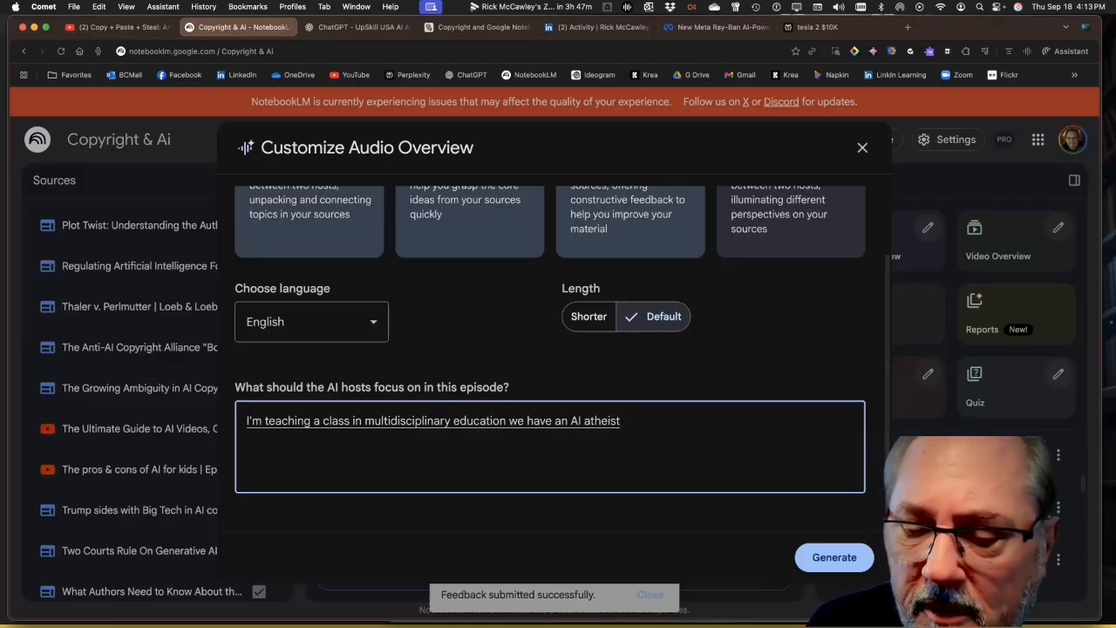
text(an)
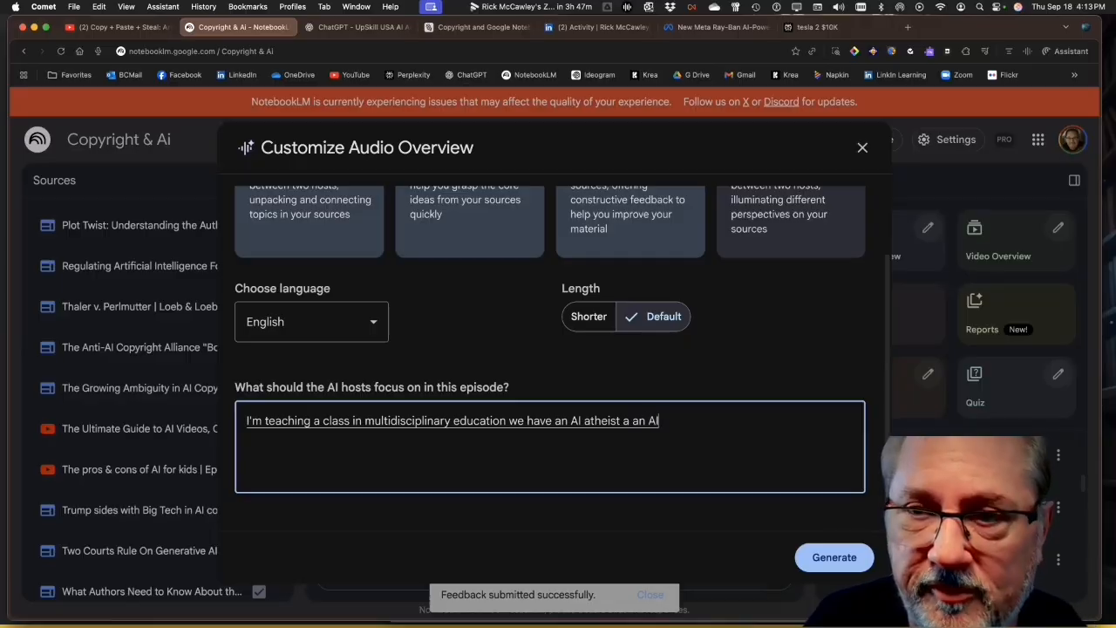
text( and we have)
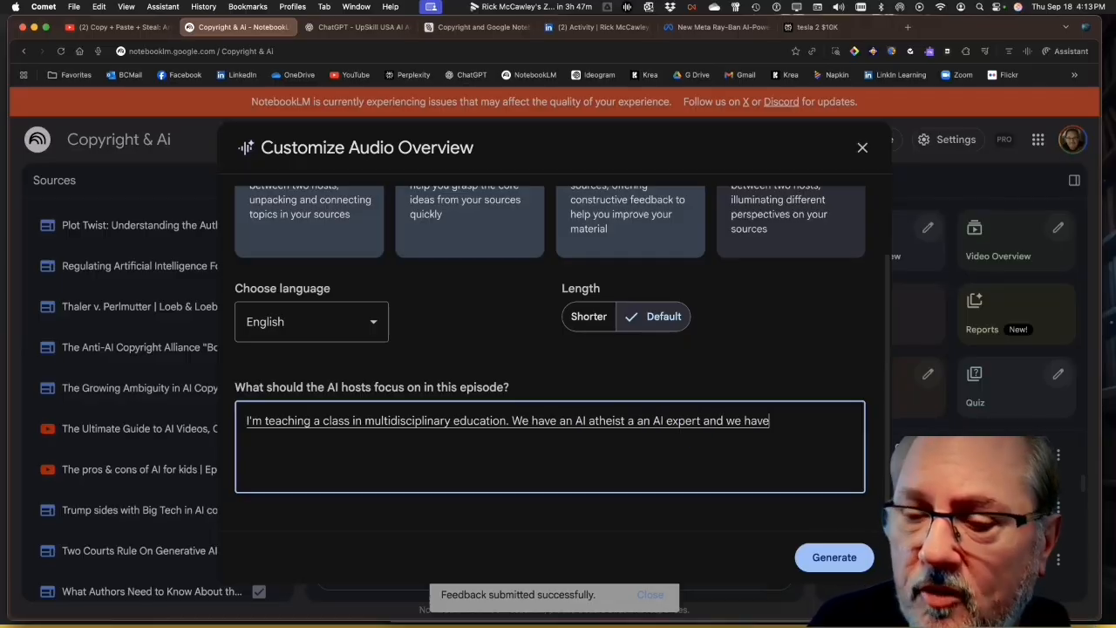
text( also a philosopher.)
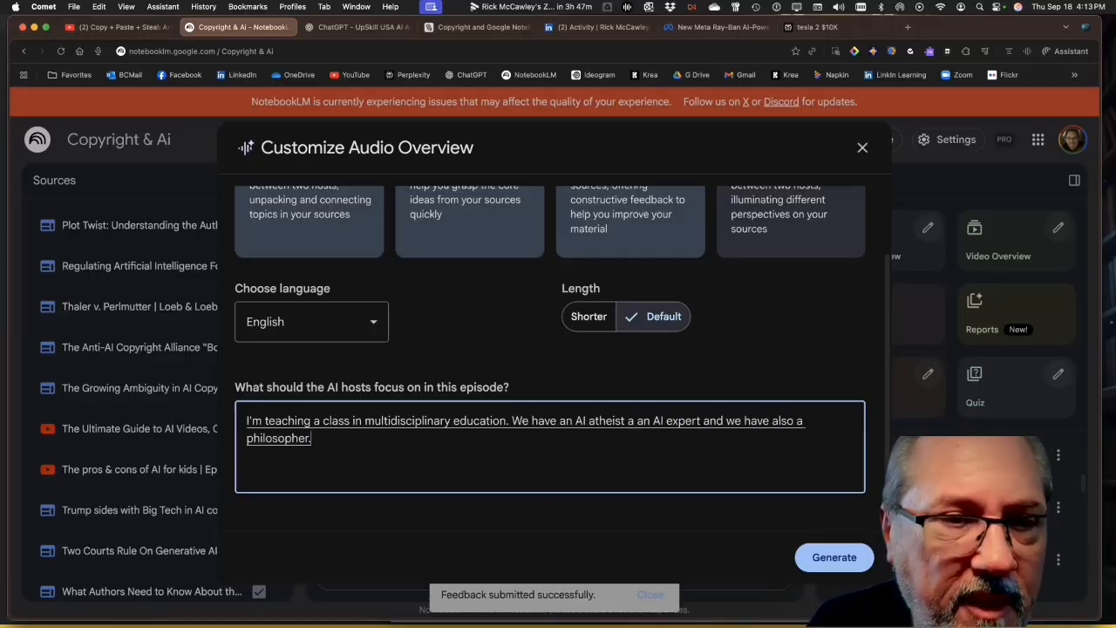
text( and a)
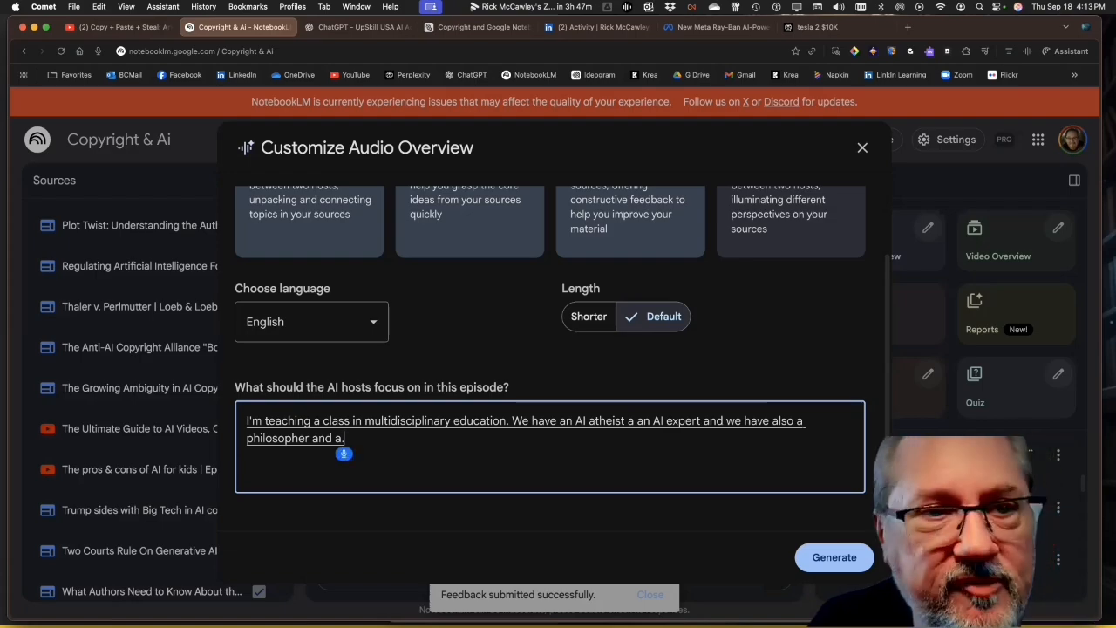
text( adjourn Profitts.)
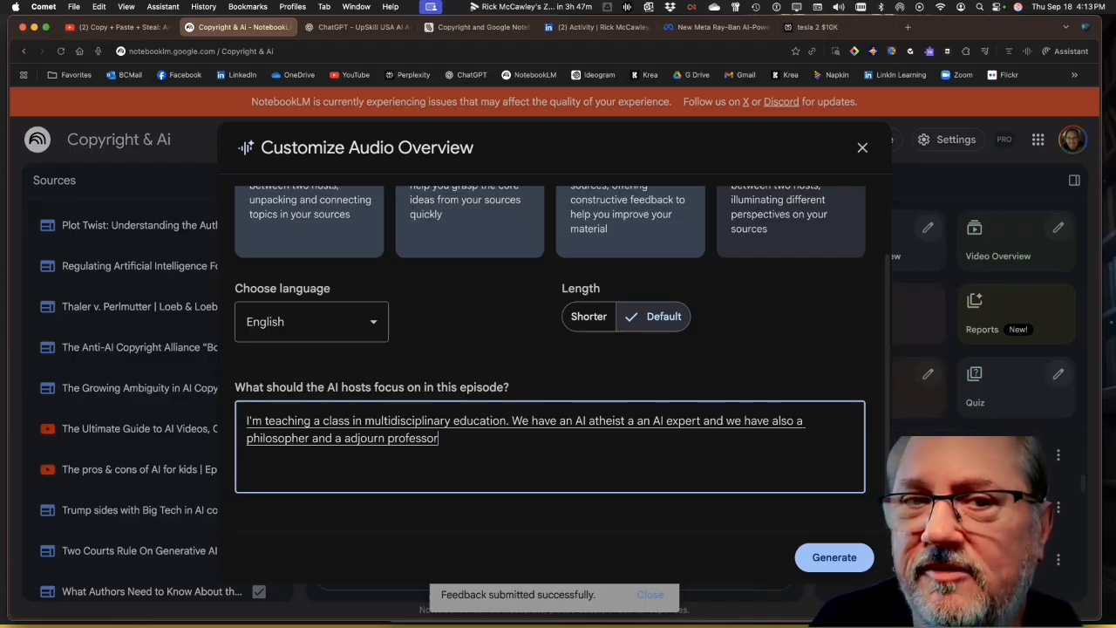
text(. They're gonna be teaching this class so I)
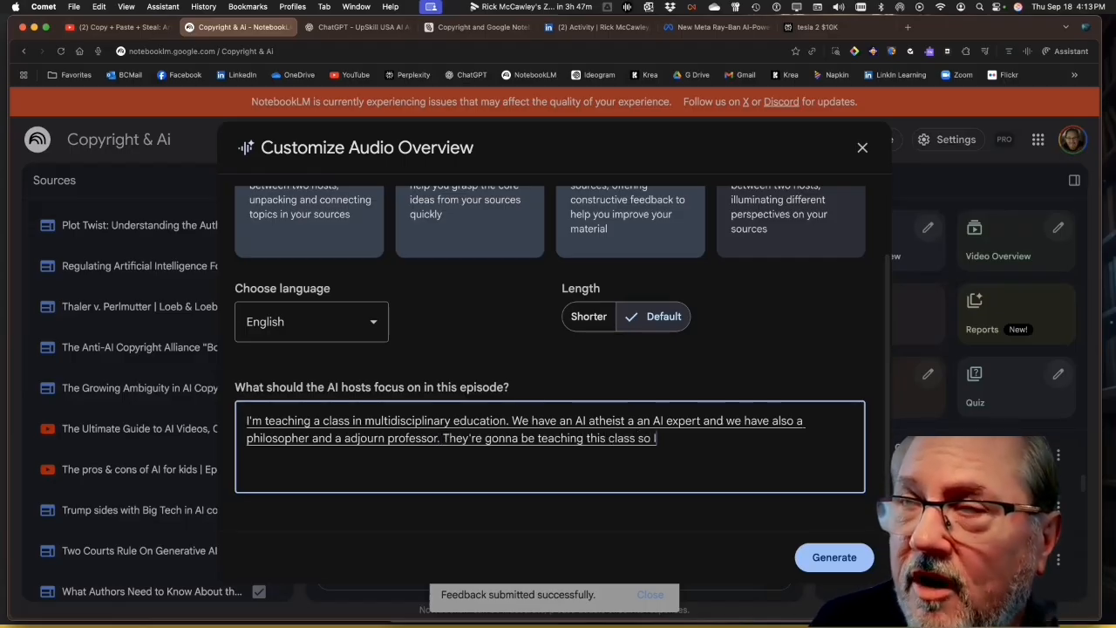
text('d like to cover both the phi)
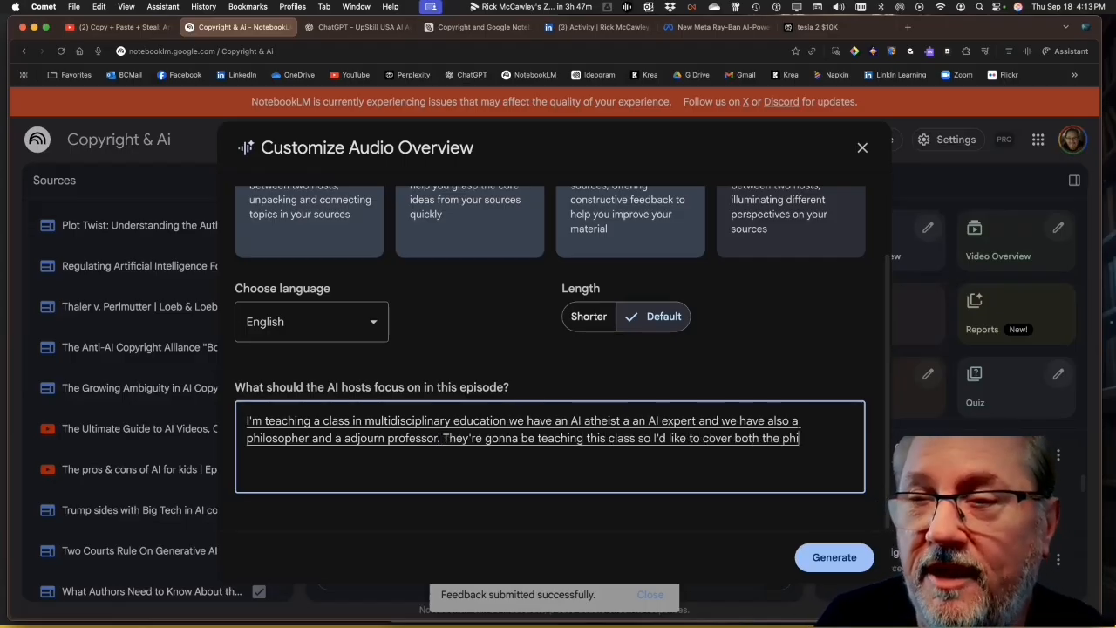
text(losophy, the ethics.)
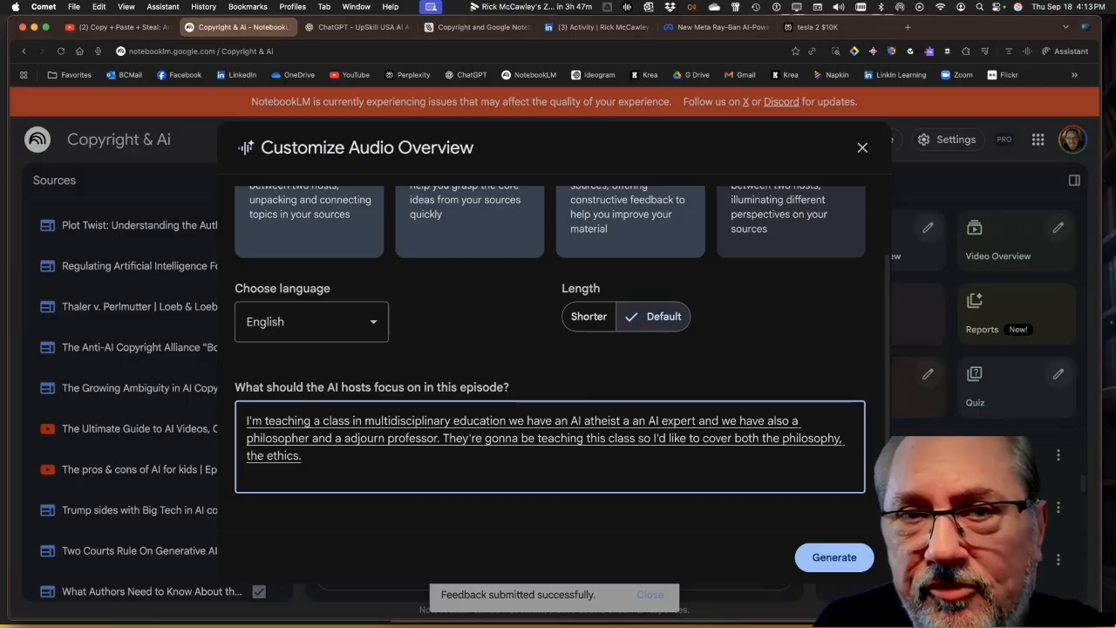
text( and the practical journalistic nature of how we protect it)
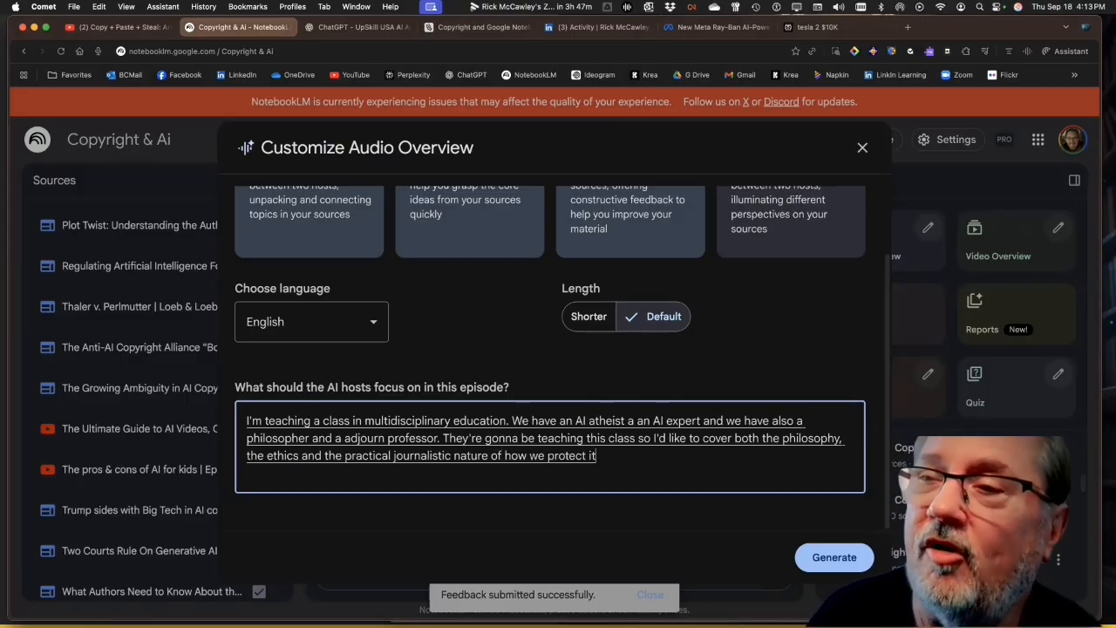
Add an art professor worried about the future and request a debate using all perspectives, with one side an artist against AI scraping their work
text(we're gonna have Professor who is a Art professor worried)
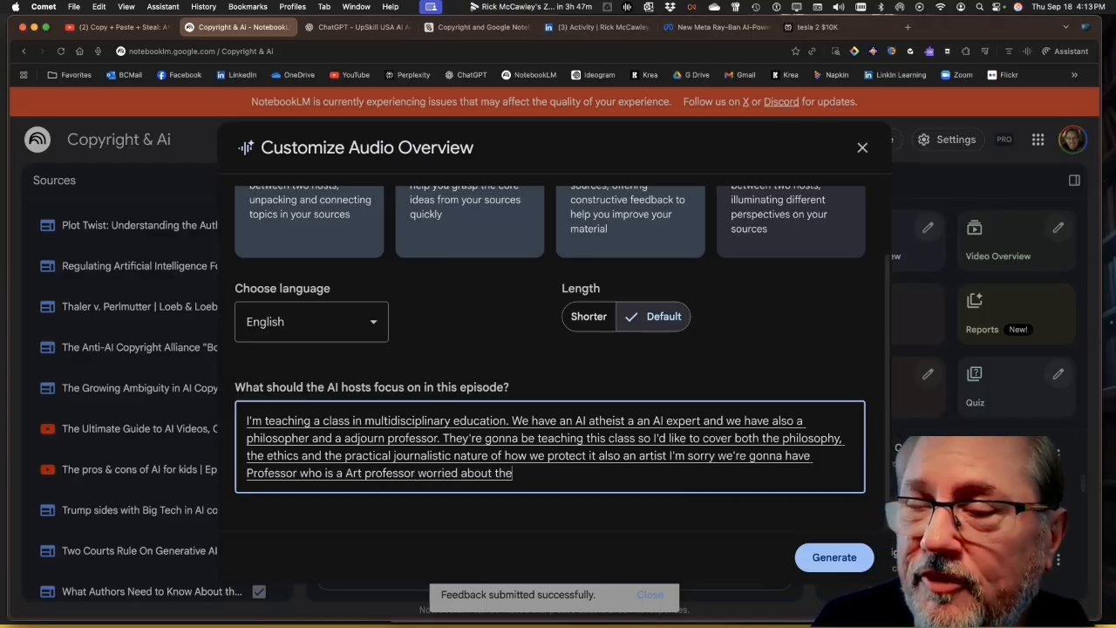
text( about the feature the future of meaning)
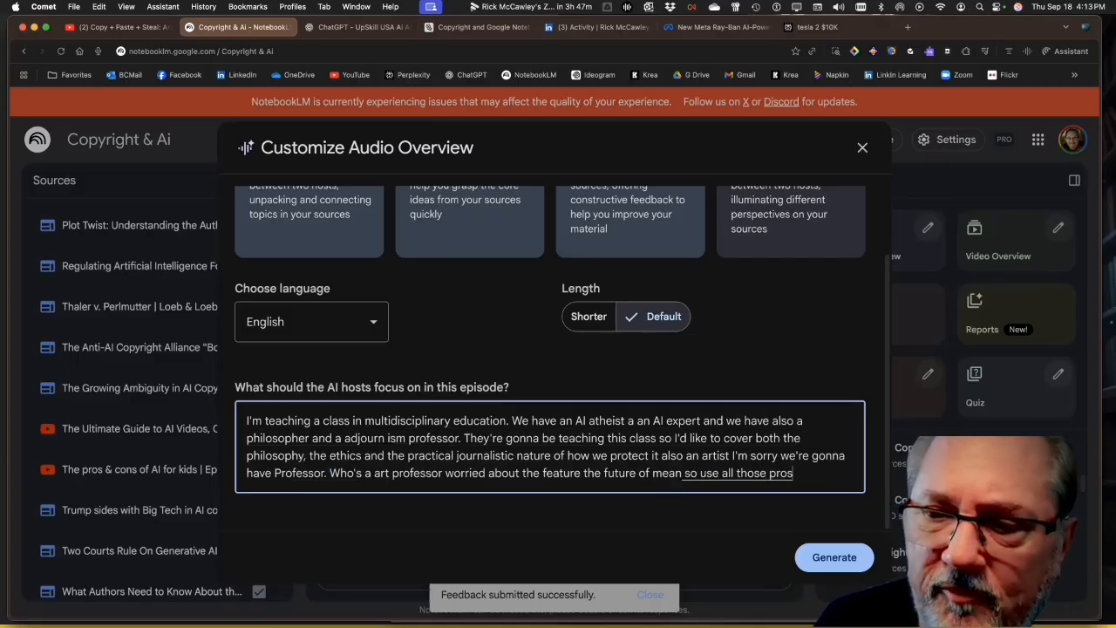
text( between an Artist eccentric view of the)
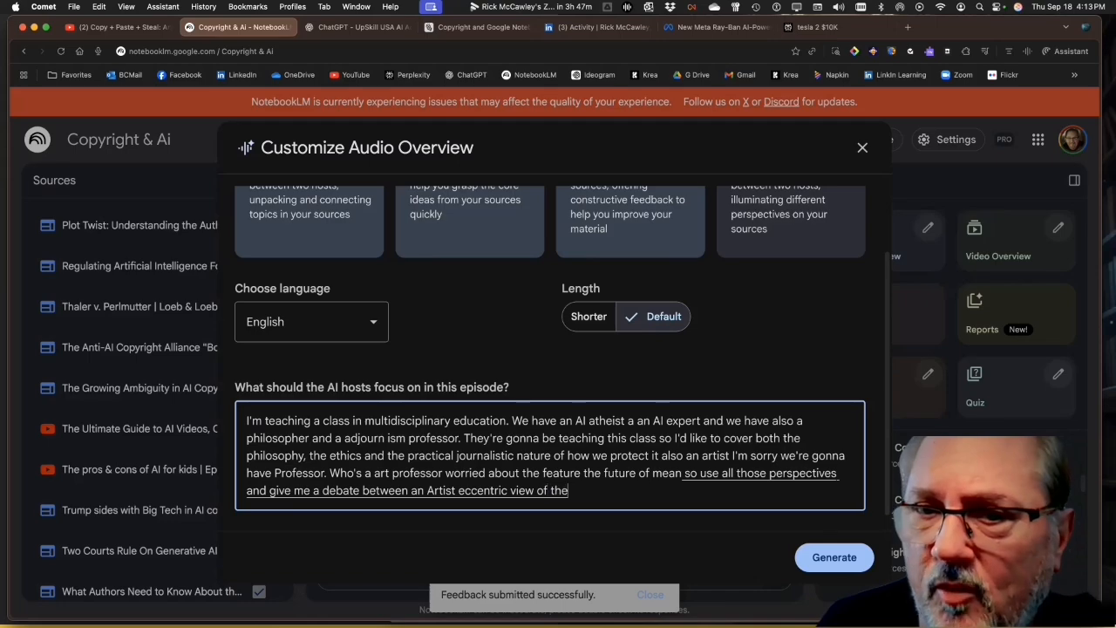
text( is against)
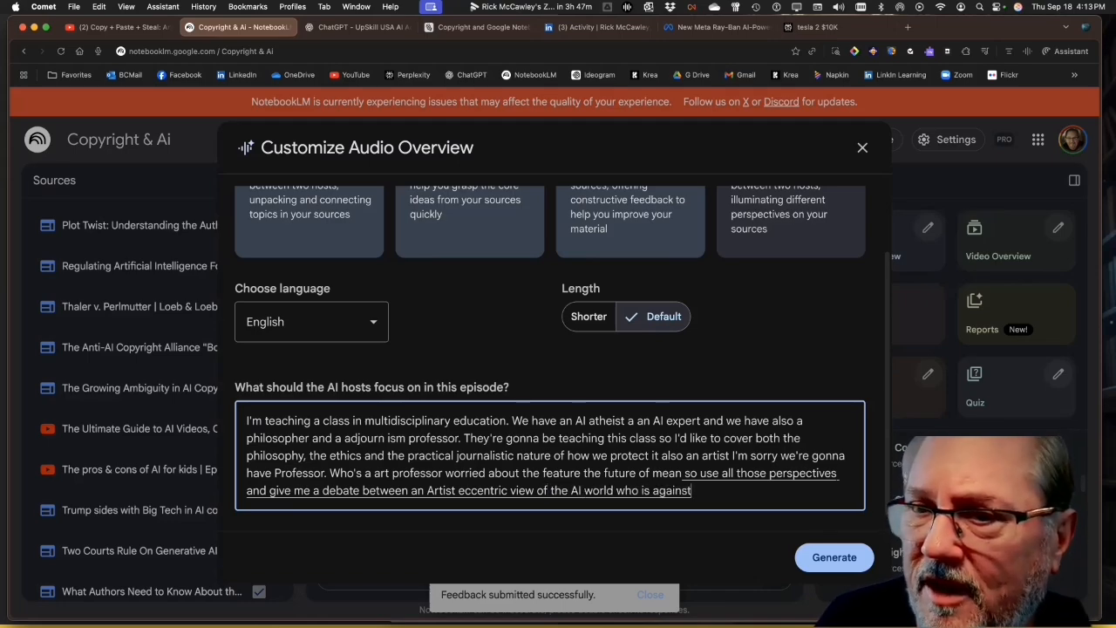
text( their work.)
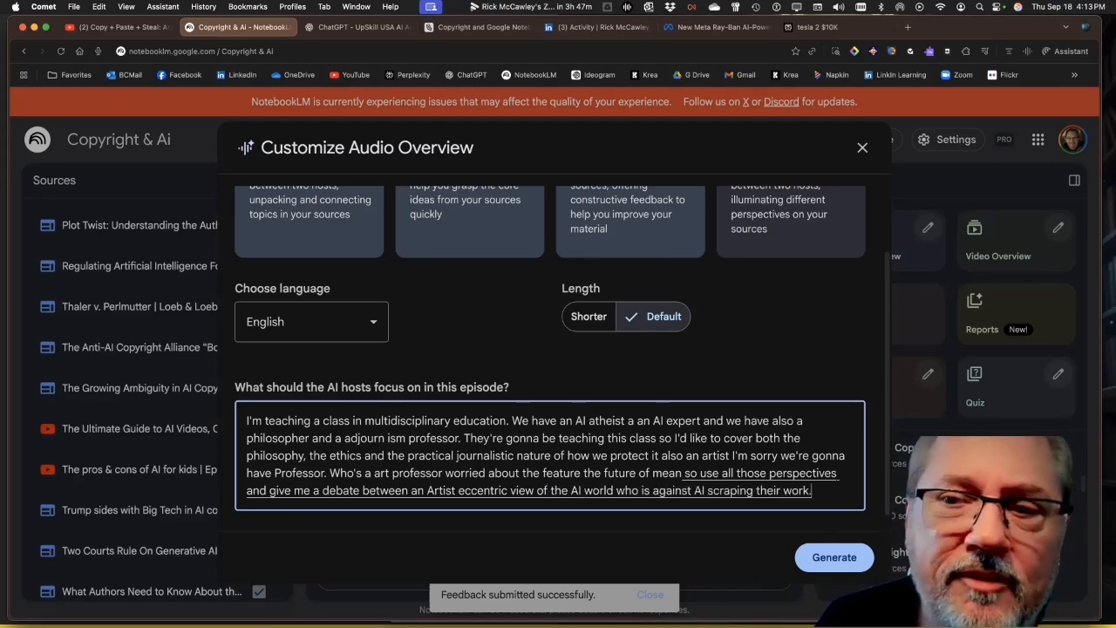
key(BackSpace)
text( and the large language companies.)
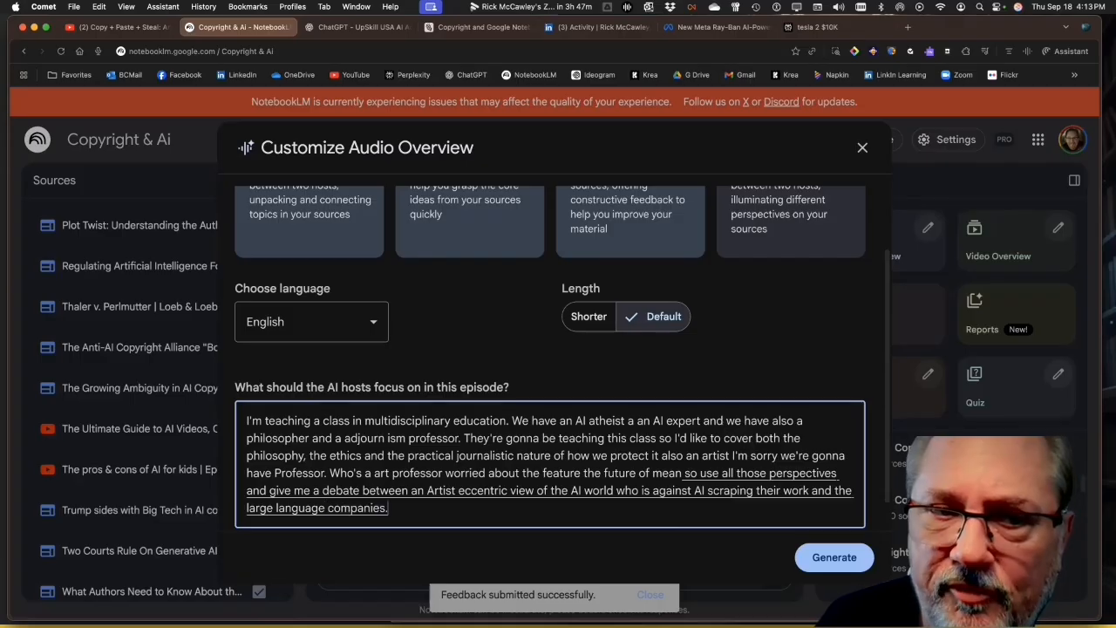
text( that are Prachtically trying to make advance)
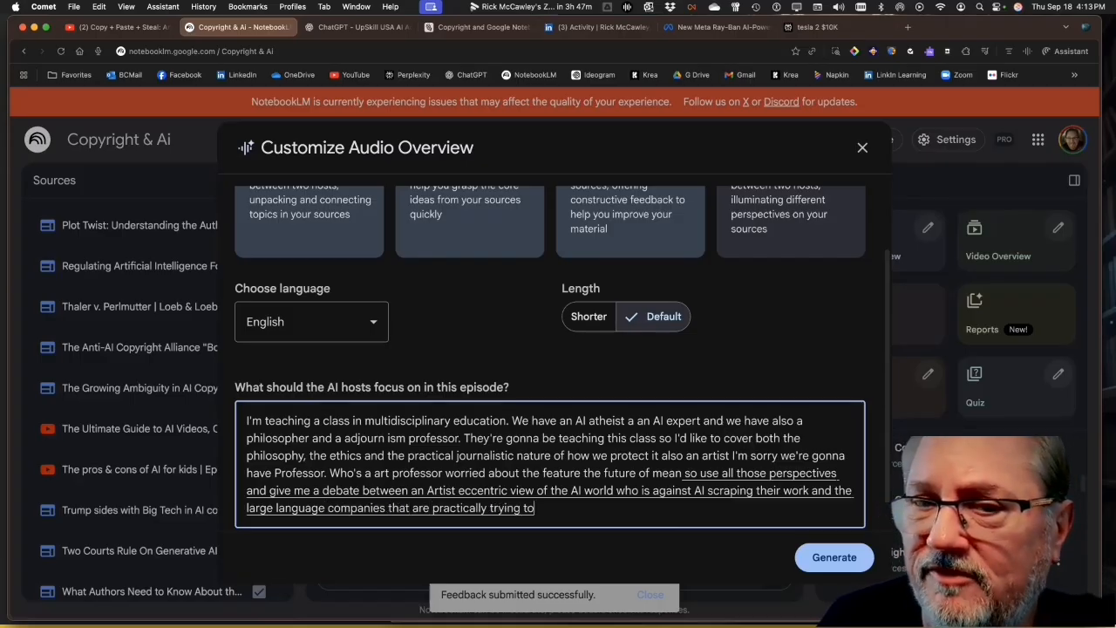
text(s to)
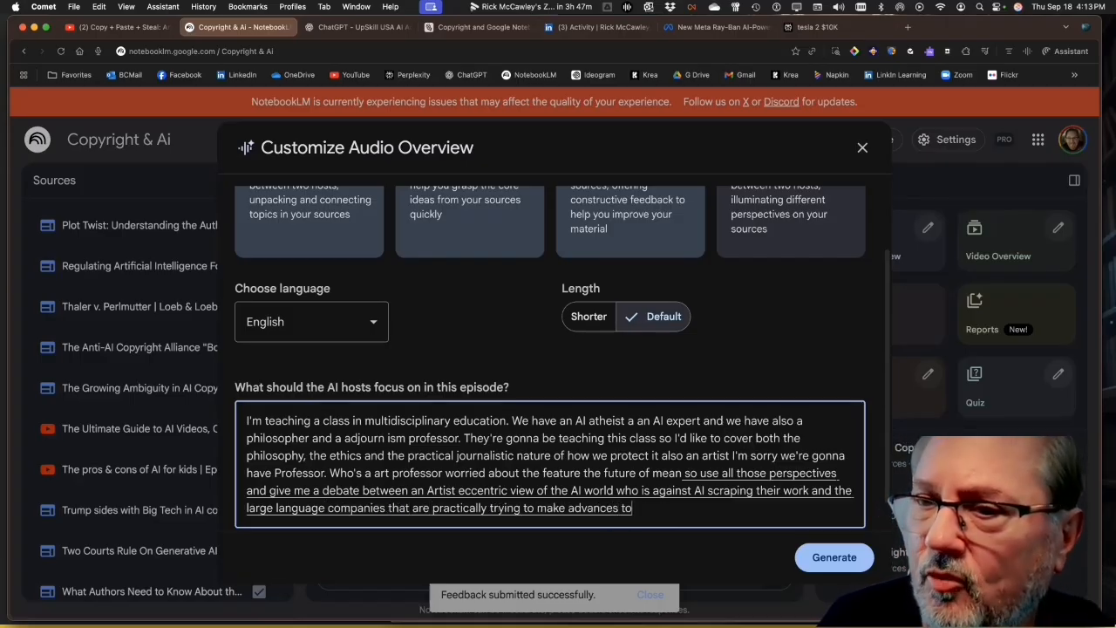
text( change the world for the better.)
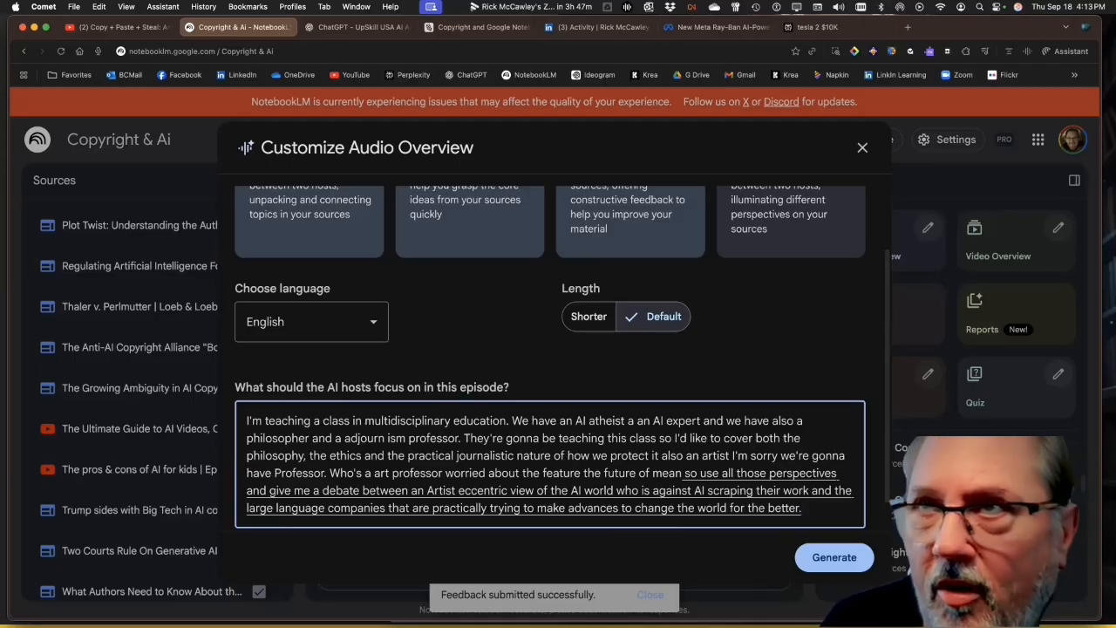
text( using all things the way)
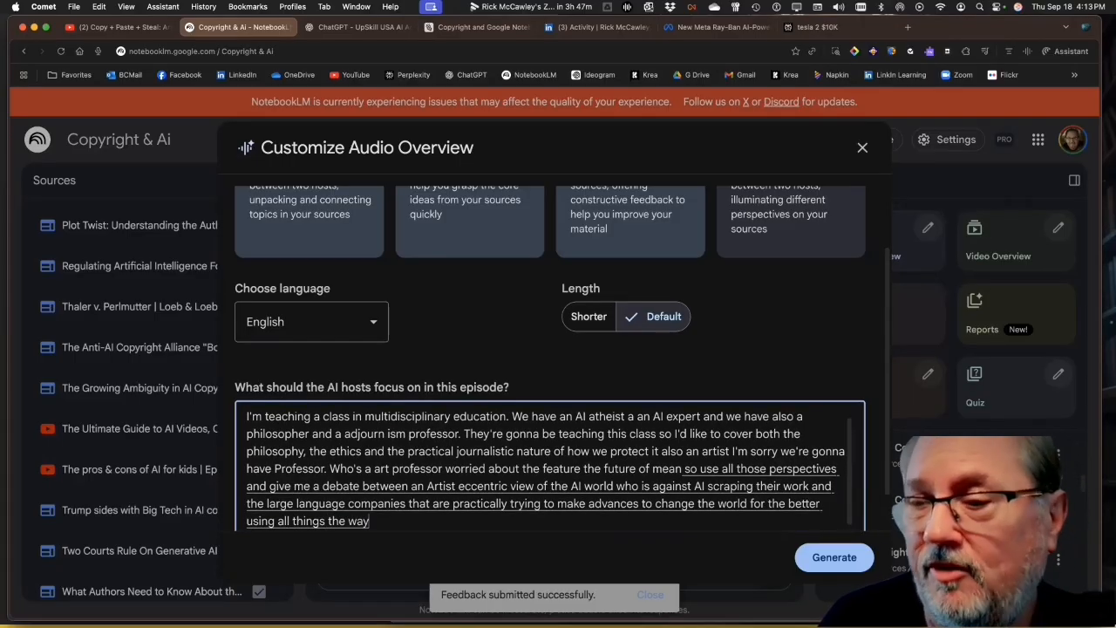
text( that an artist would look at artwork and build upon that.)
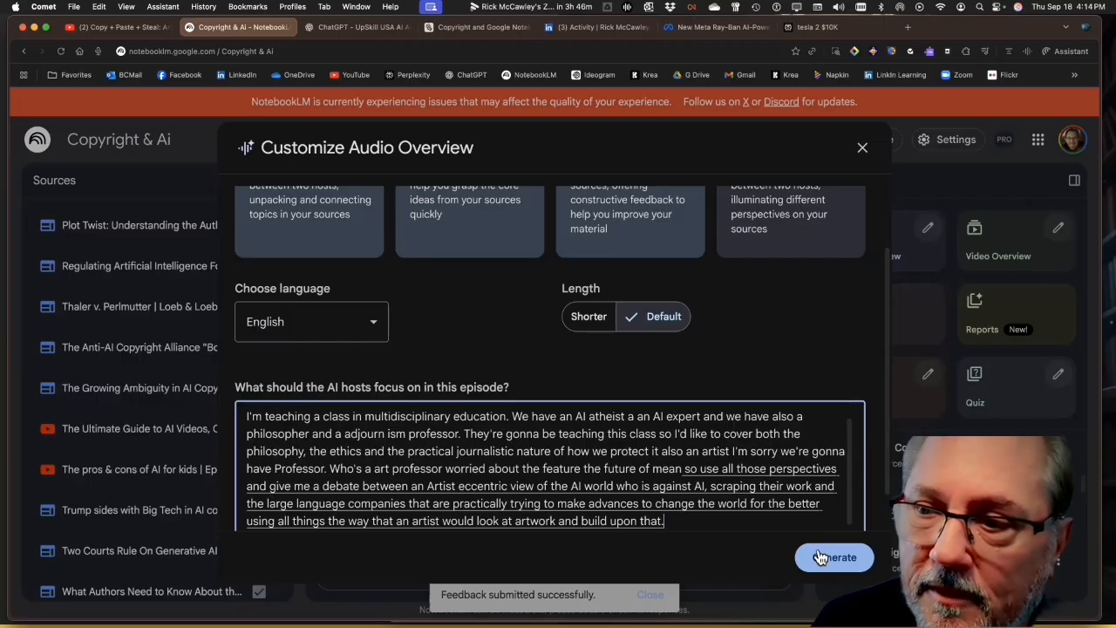
Add large language companies trying to change the world for the better as the opposing side, and generate the Audio Overview
click(822, 555)
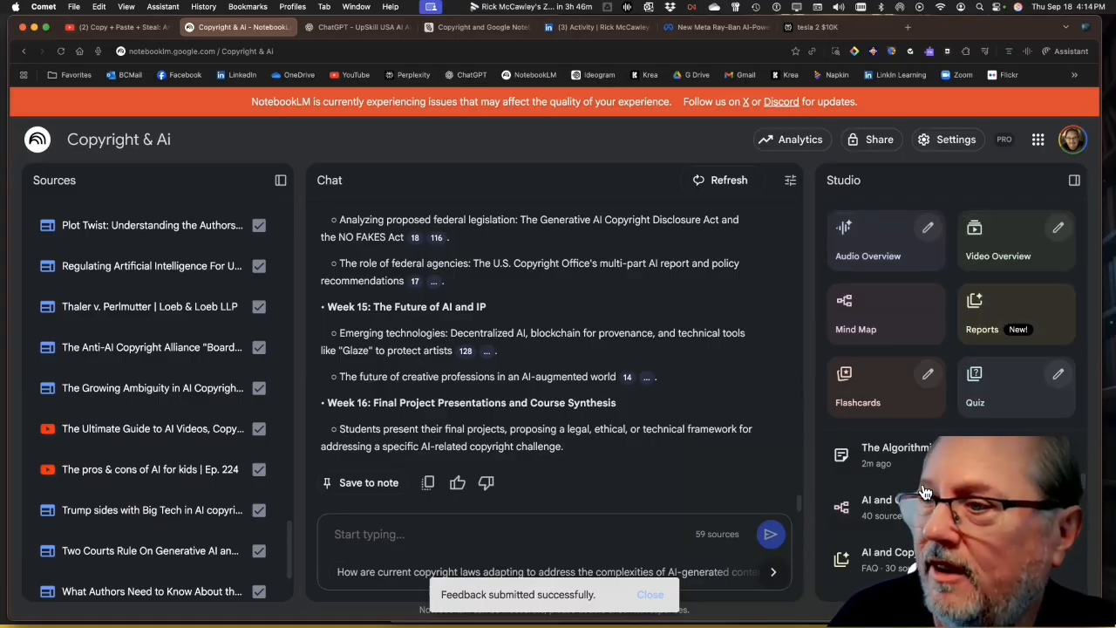
View the "AI and Copyright: Legal Battles and Emerging Solutions" report and generate flashcards from the notebook's sources
click(872, 556)
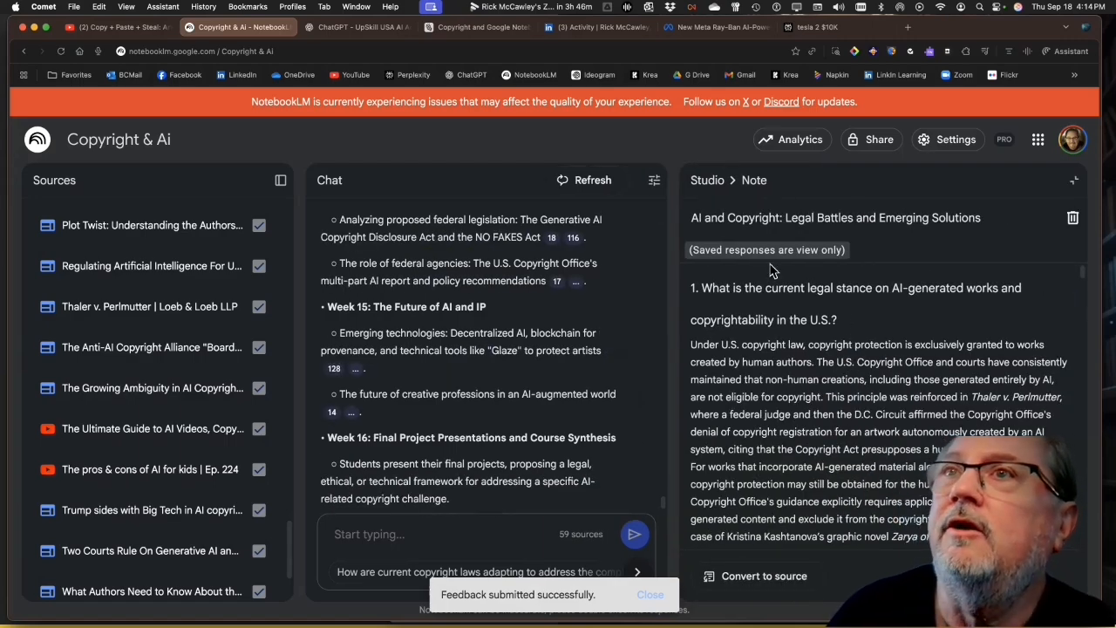
click(706, 180)
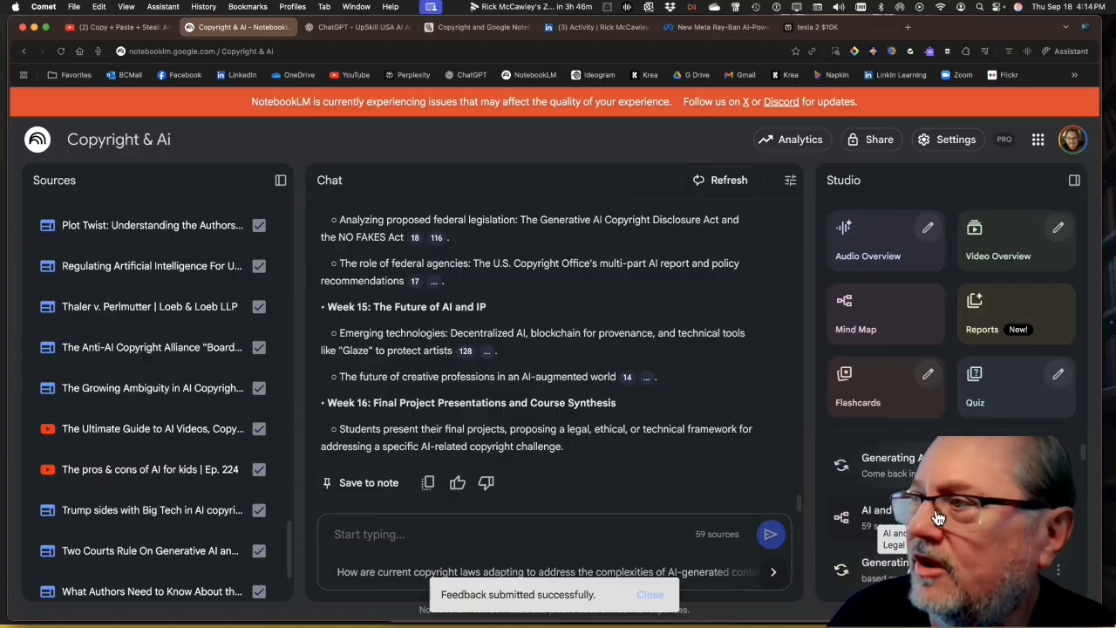
scroll(1080, 471, down, 3)
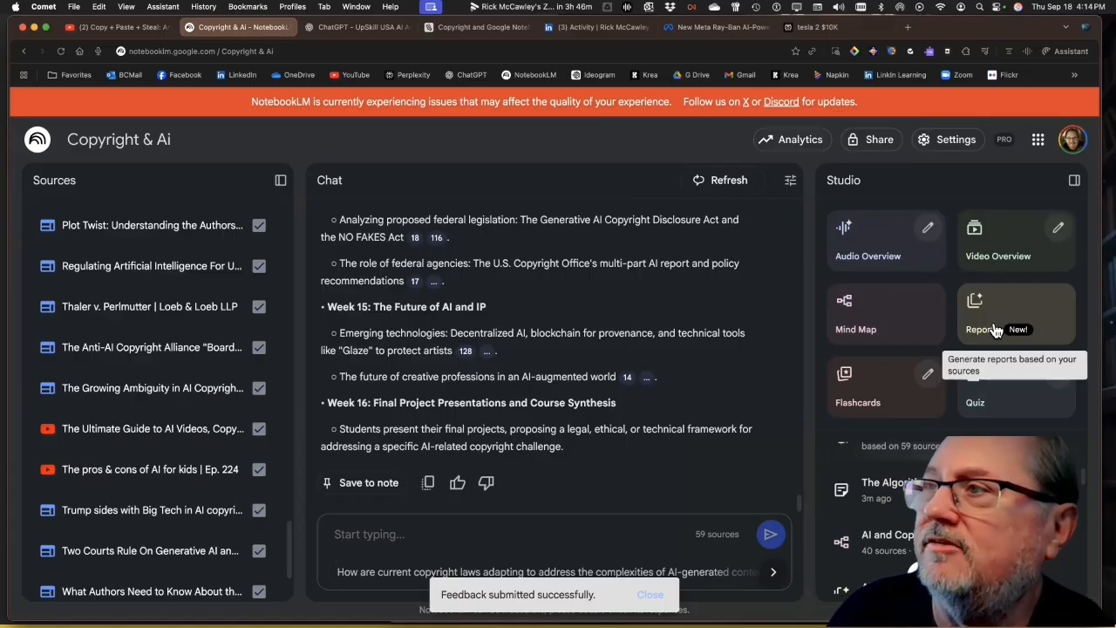
click(871, 389)
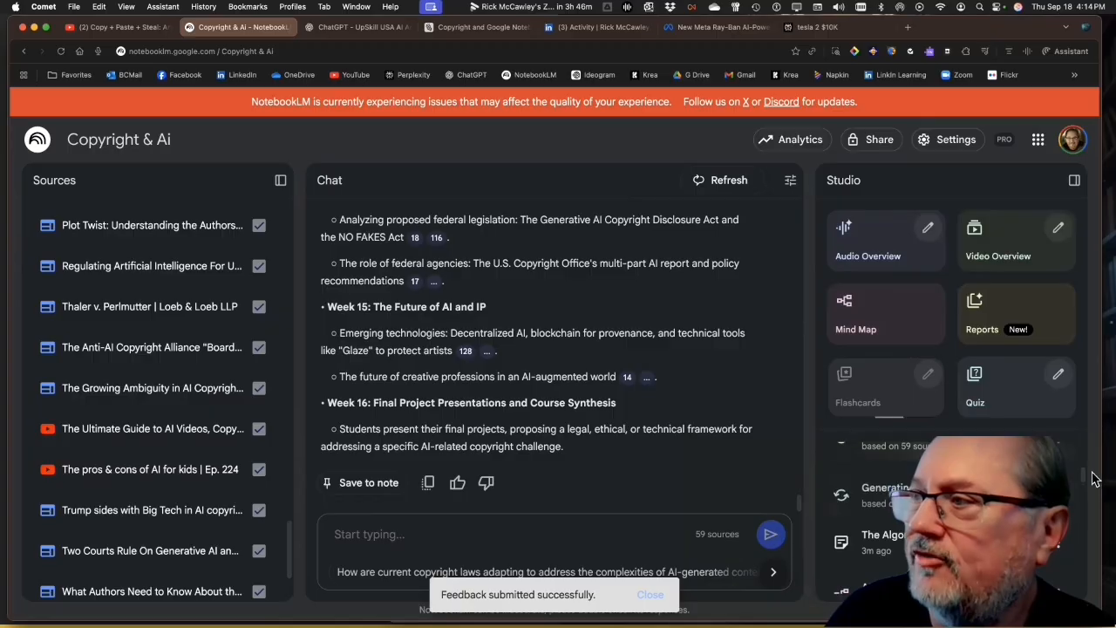
Open the existing Copyright Flashcards, reveal the answer to the fair use factors card and request a detailed explanation in the chat
drag(1082, 476, 1079, 516)
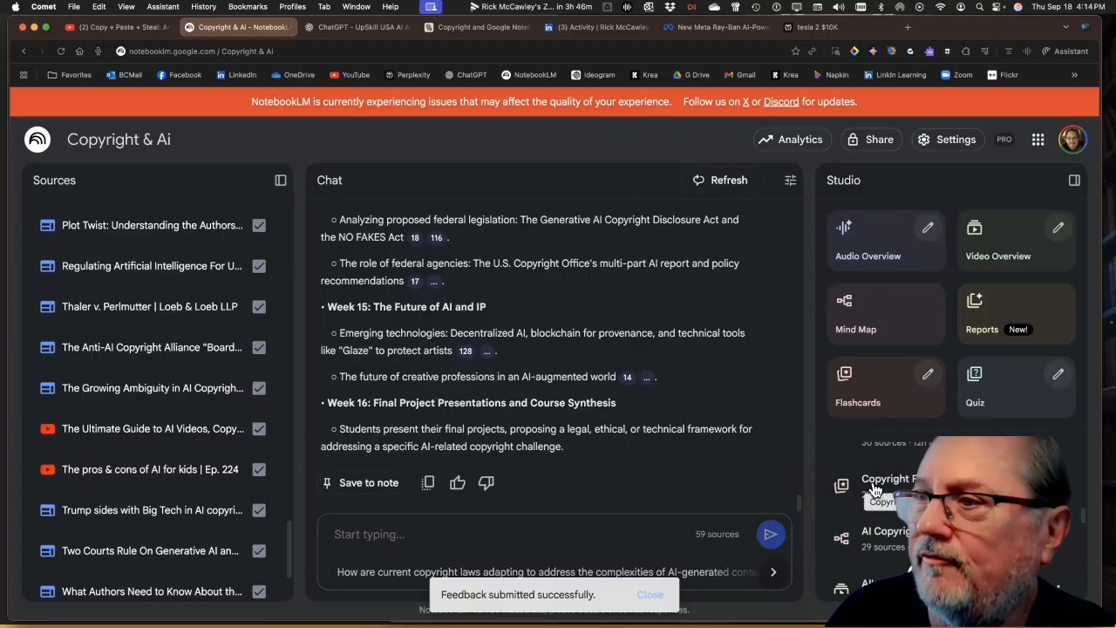
click(876, 488)
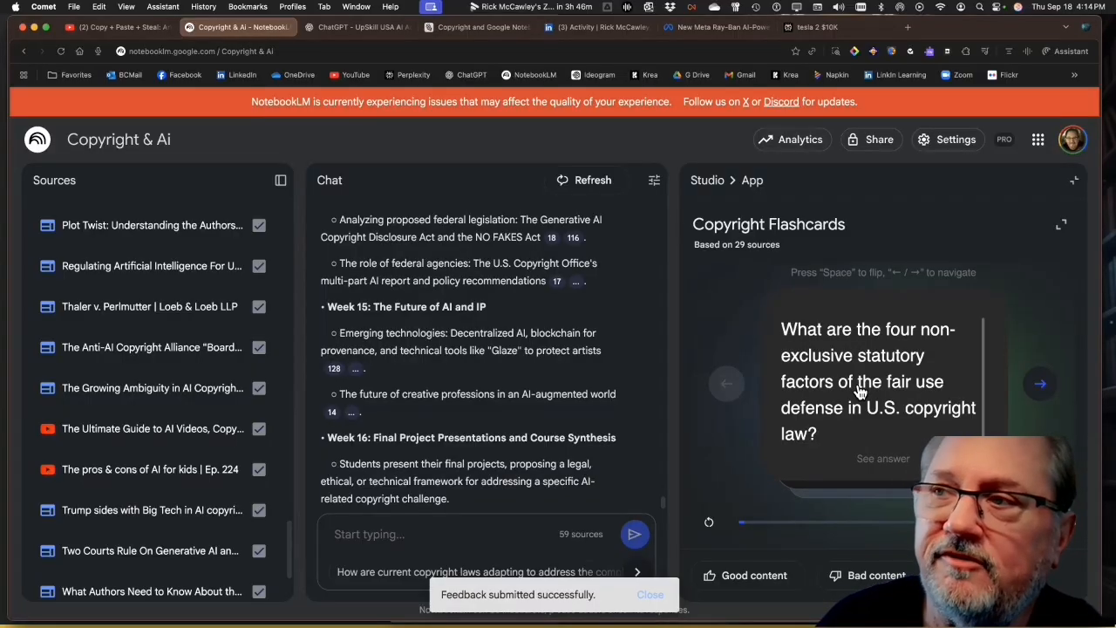
click(898, 463)
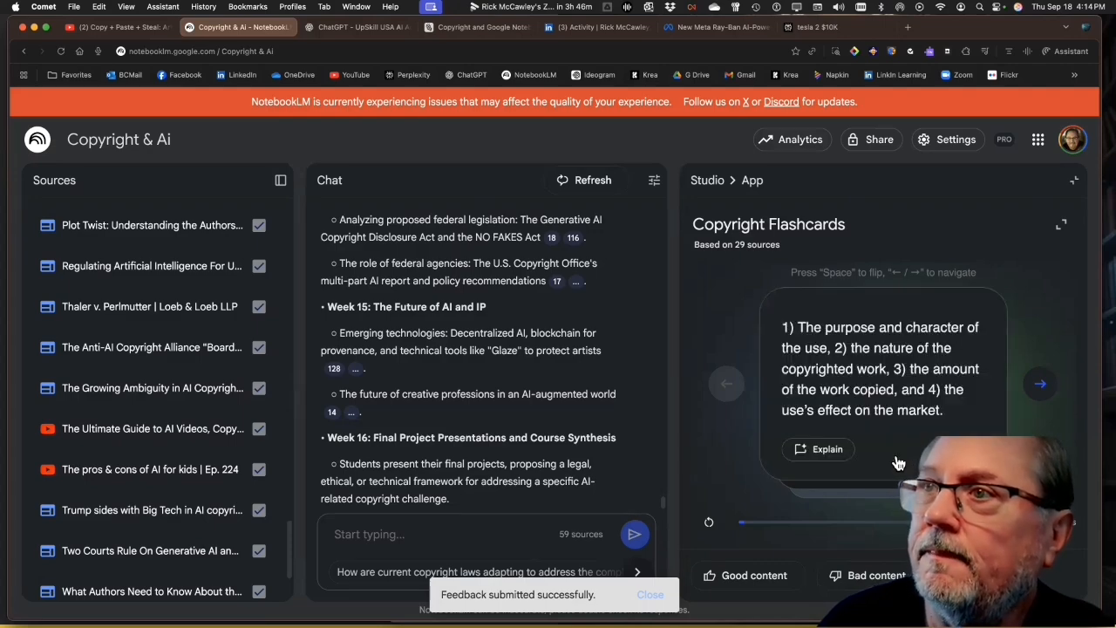
click(830, 452)
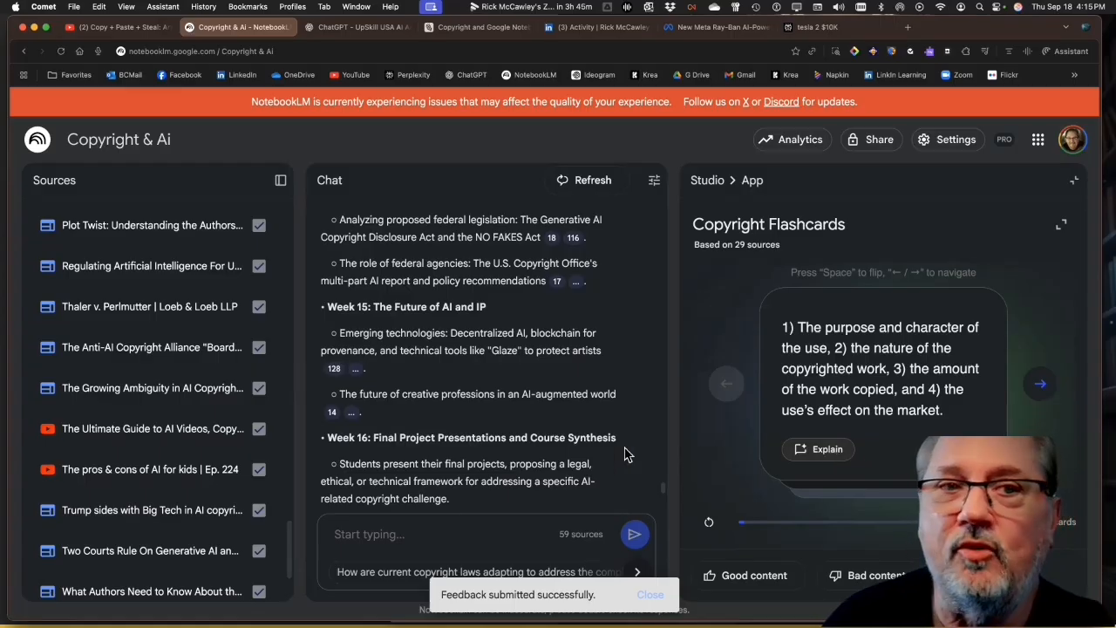
drag(662, 490, 662, 534)
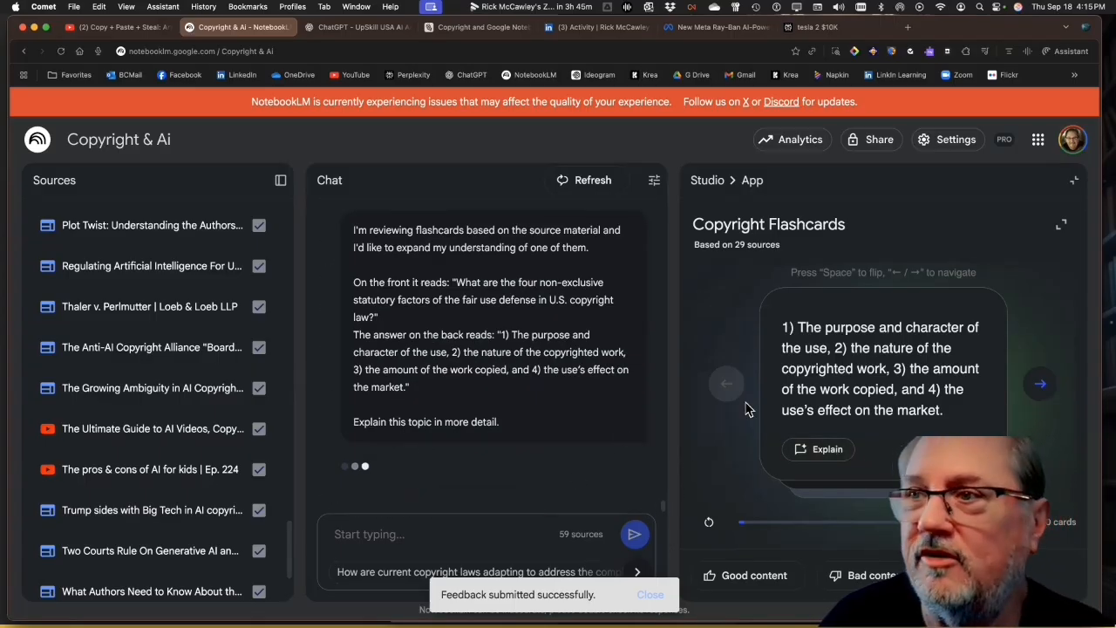
Browse the following two flashcards and return to the Studio overview
click(1041, 385)
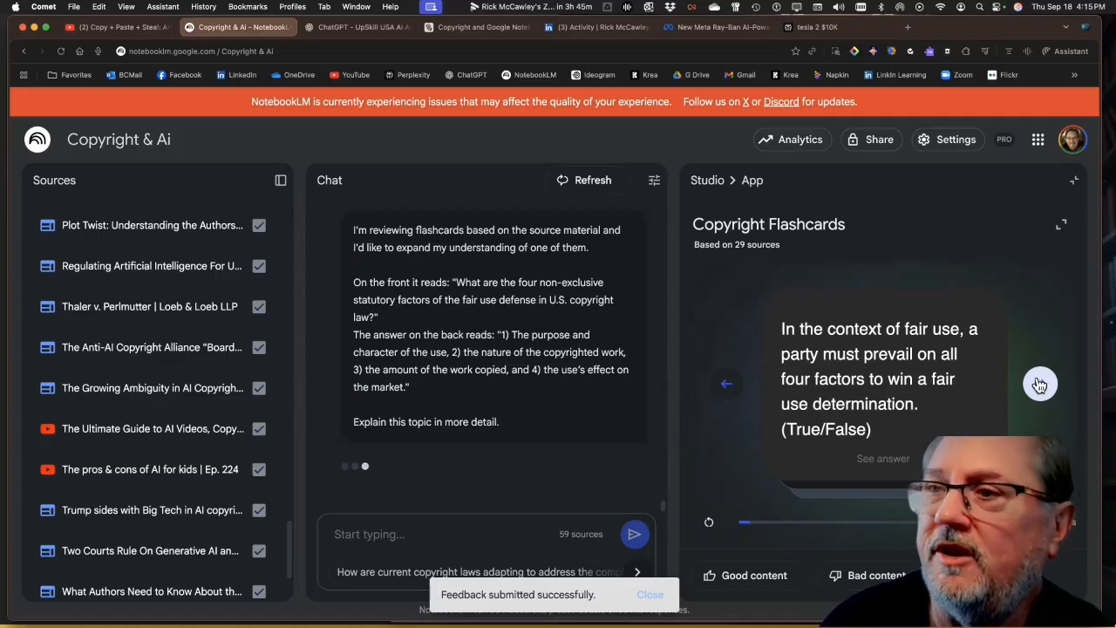
click(1040, 385)
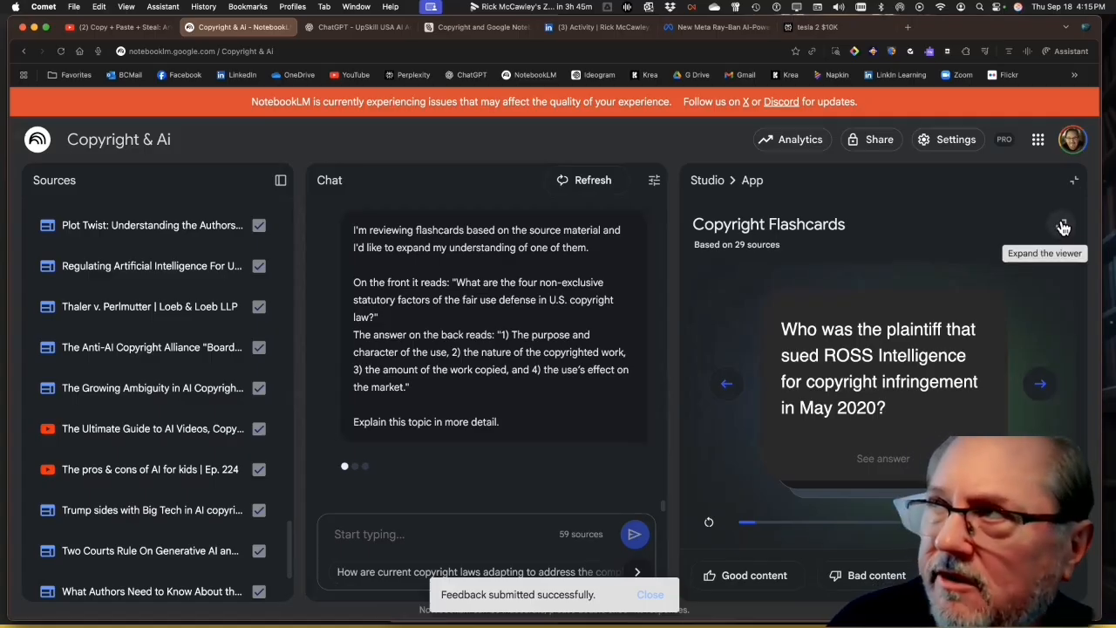
click(708, 181)
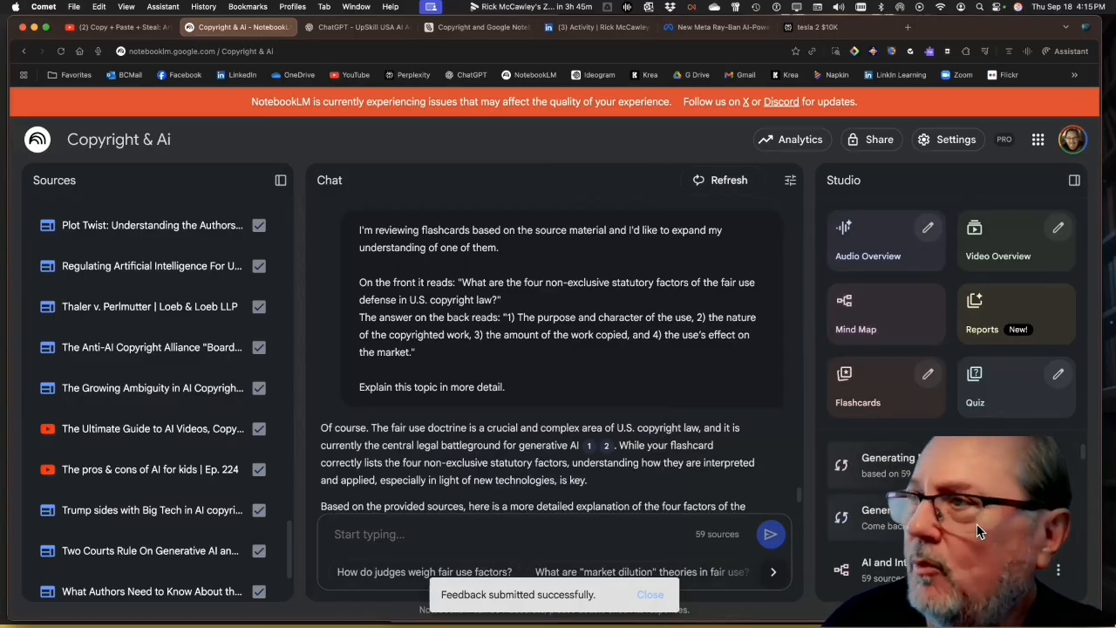
Open the 40-source AI and Copyright Law mind map, expand its Proposed Legislation & Regulatory Changes branch and leave the full-screen view
scroll(976, 520, down, 3)
scroll(976, 519, down, 2)
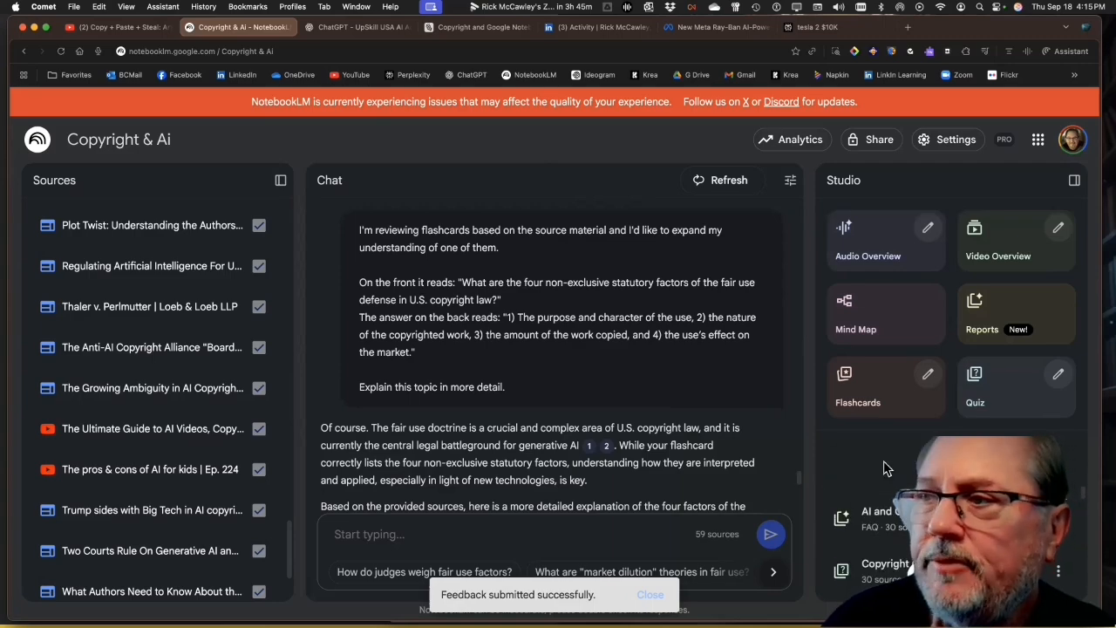
click(884, 467)
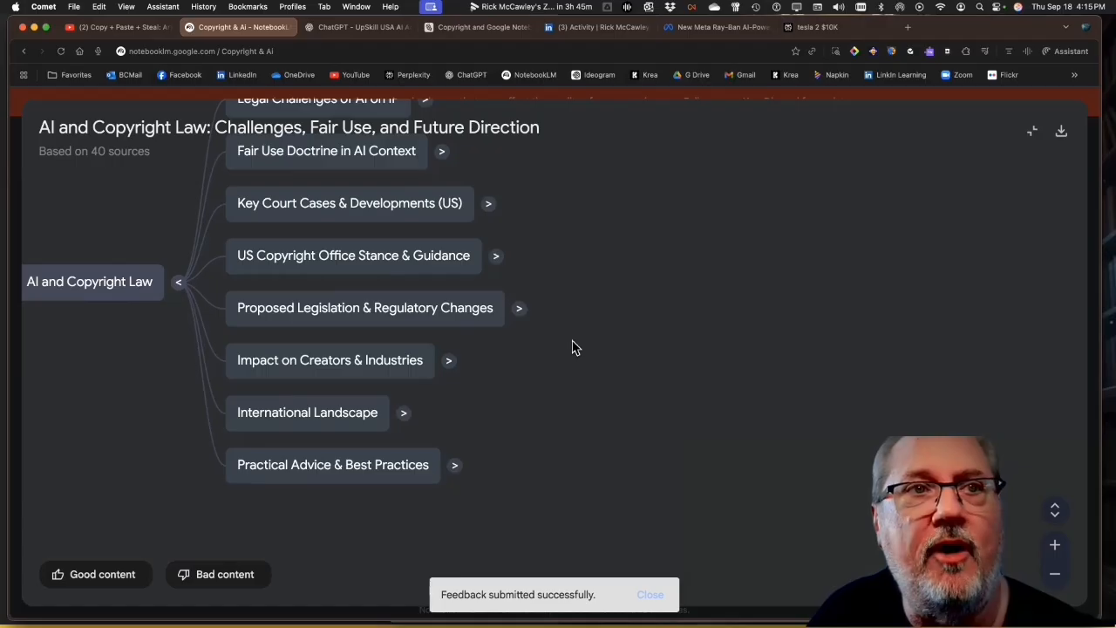
drag(578, 295, 684, 377)
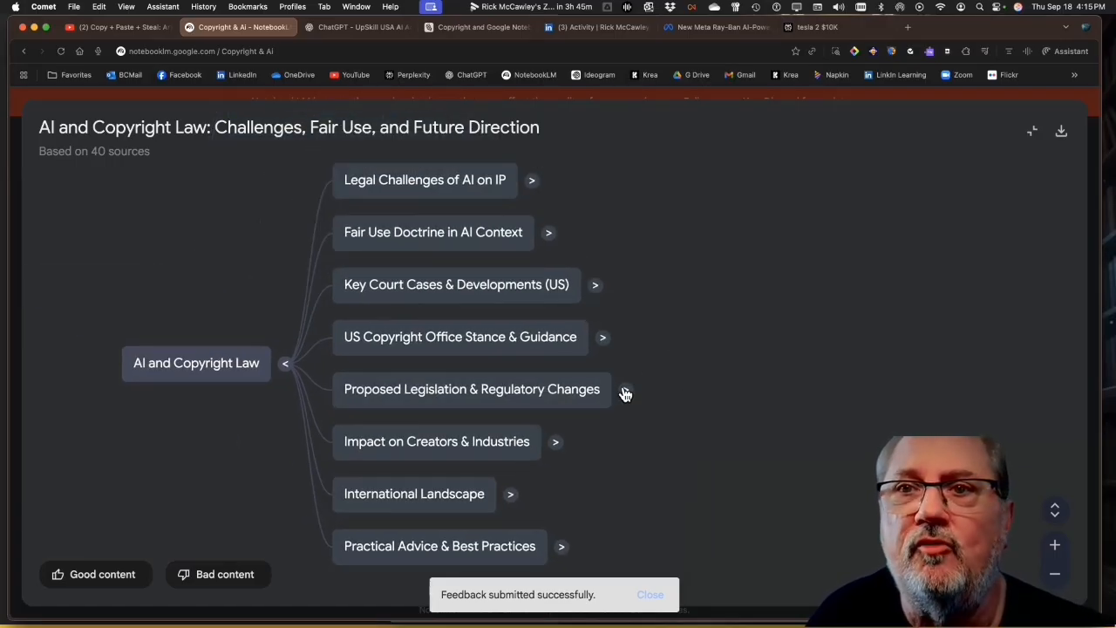
click(614, 395)
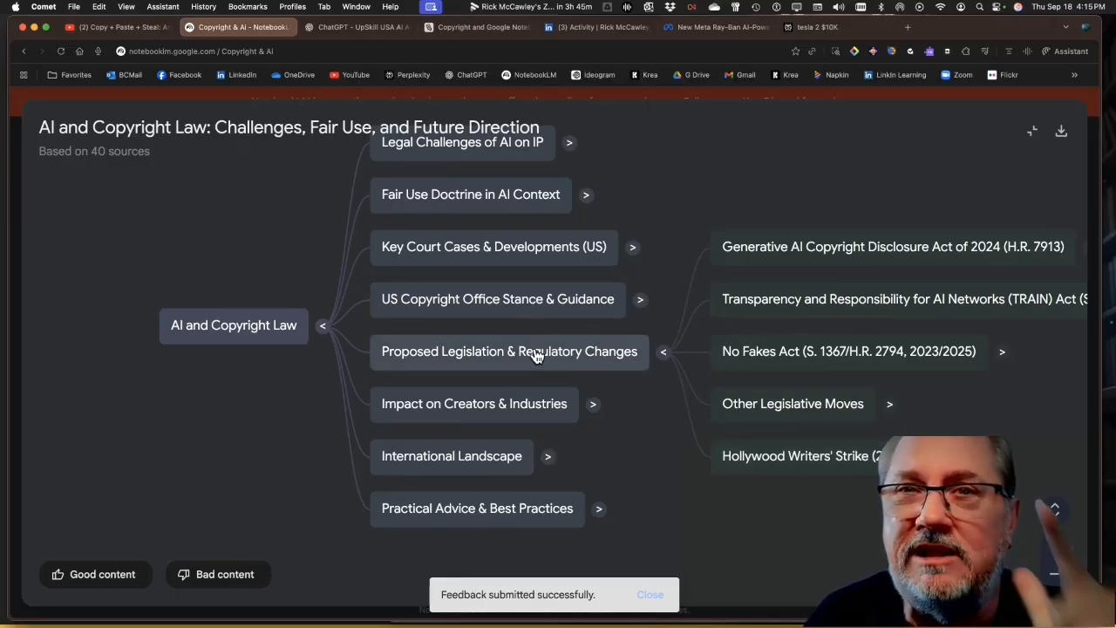
key(Escape)
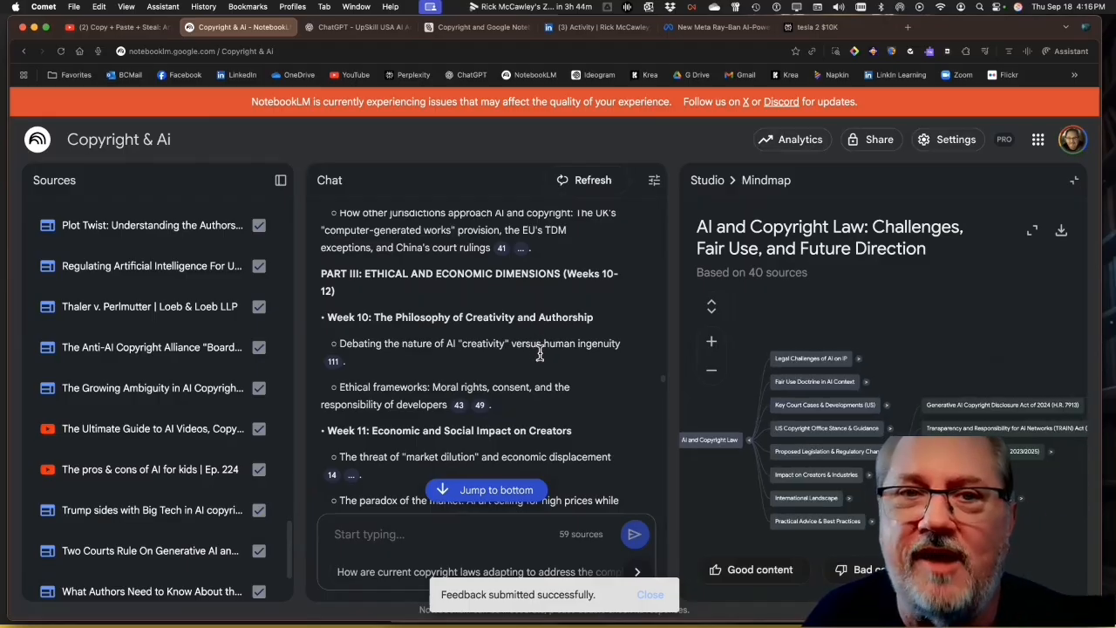
Read the chat response on Proposed Legislation & Regulatory Changes from its beginning through the conclusion
drag(662, 386, 660, 523)
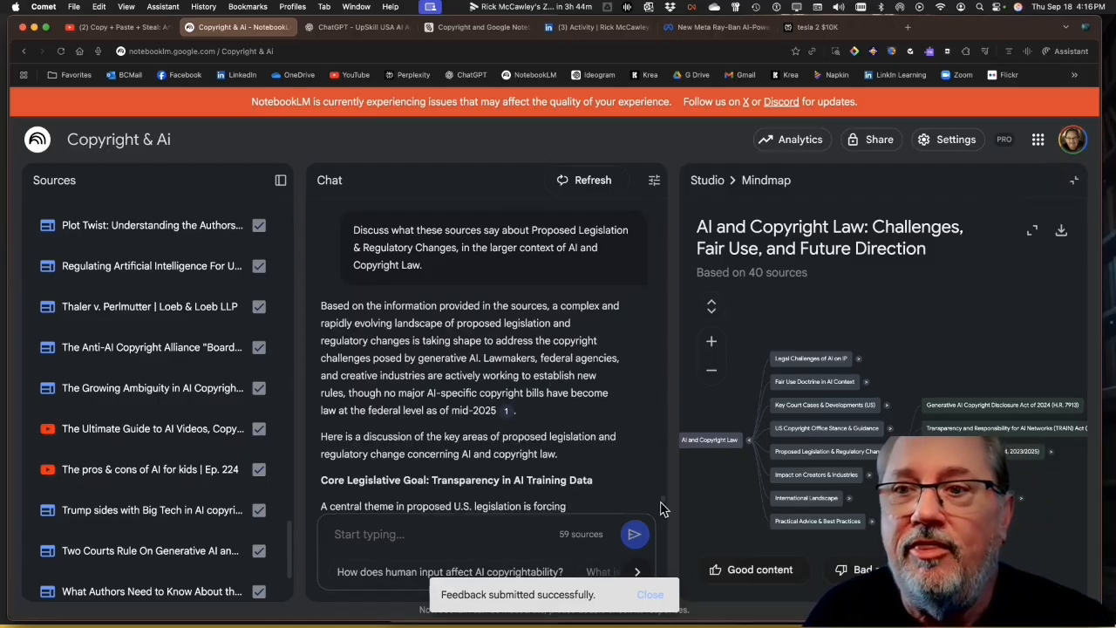
scroll(660, 510, down, 10)
scroll(660, 529, down, 2)
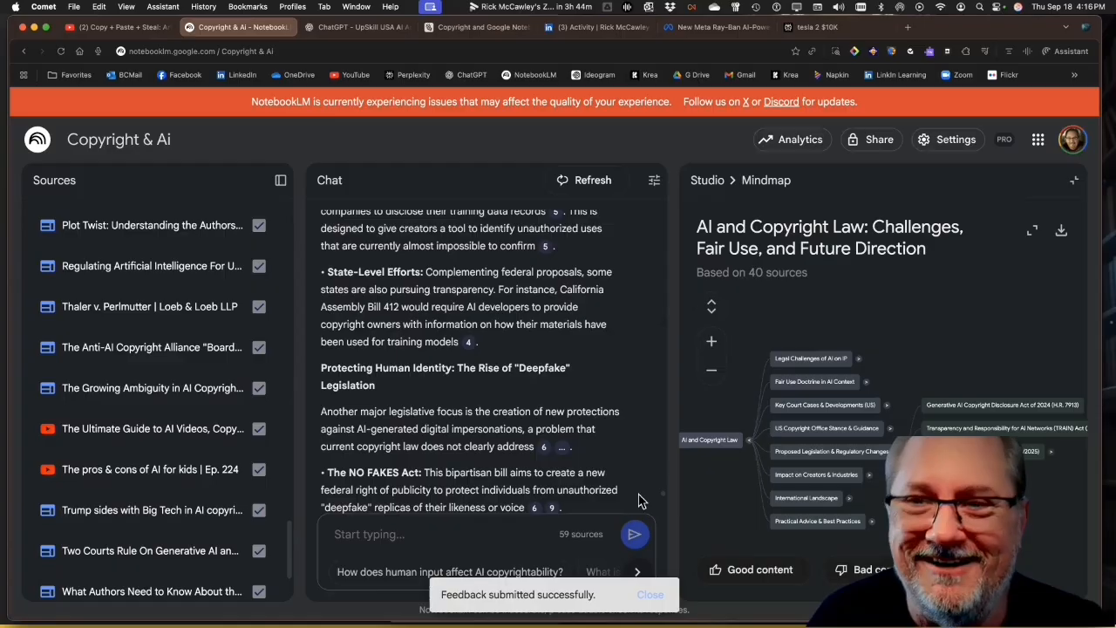
scroll(662, 514, down, 5)
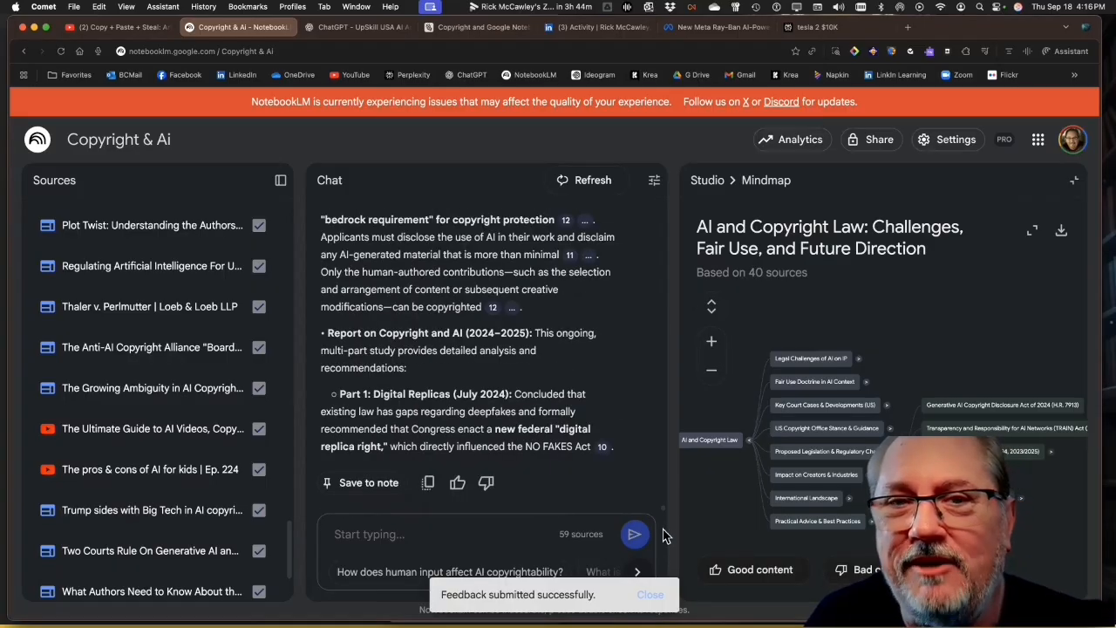
drag(662, 538, 614, 521)
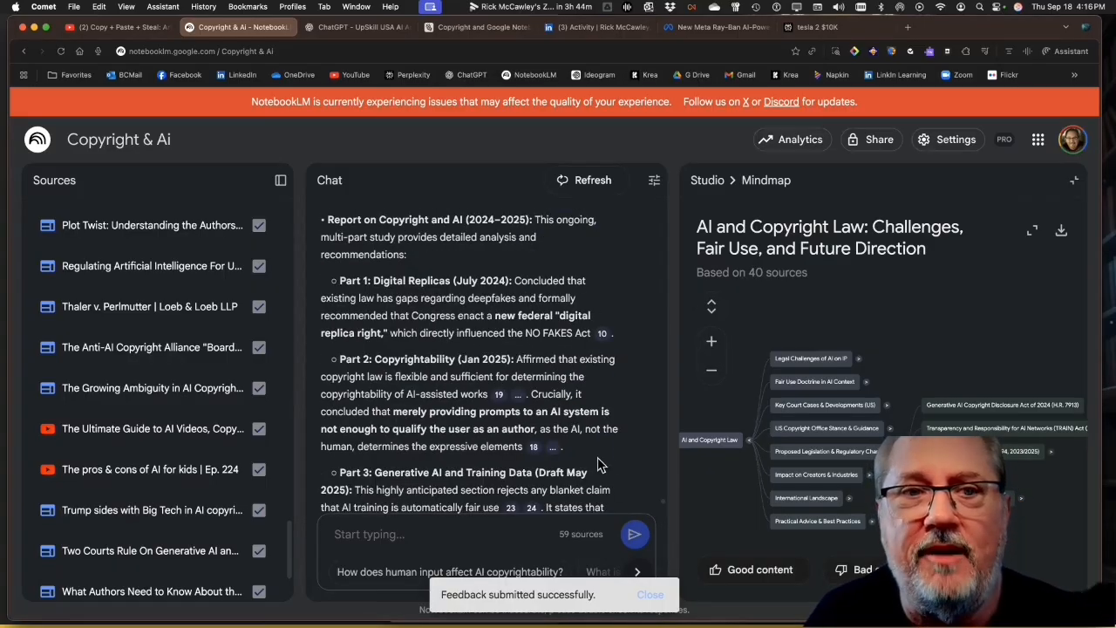
scroll(637, 446, down, 5)
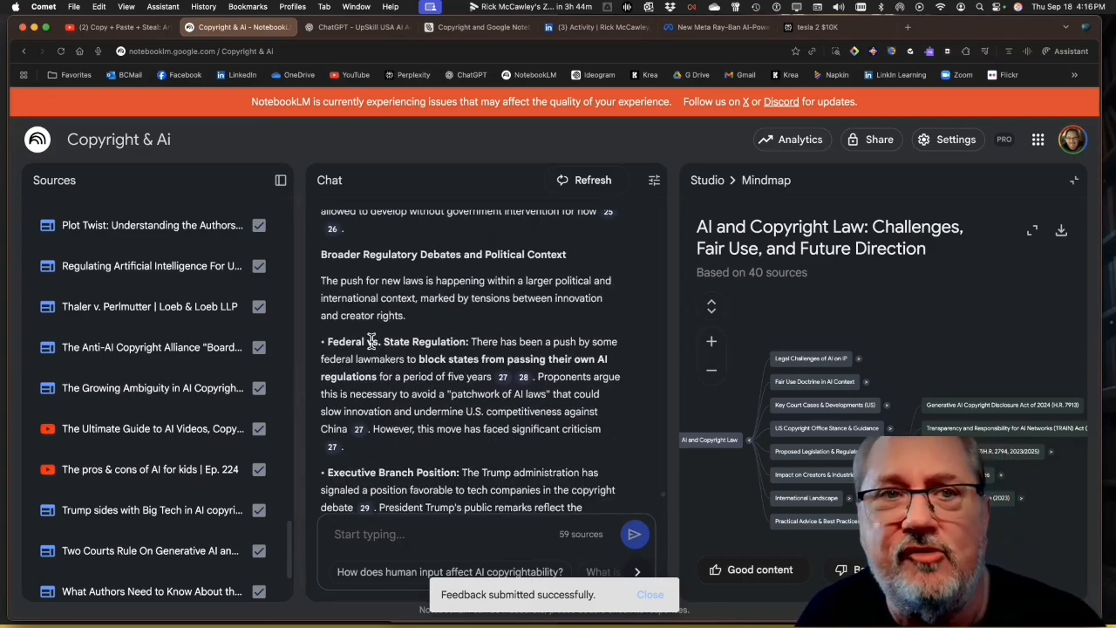
mouse_move(504, 384)
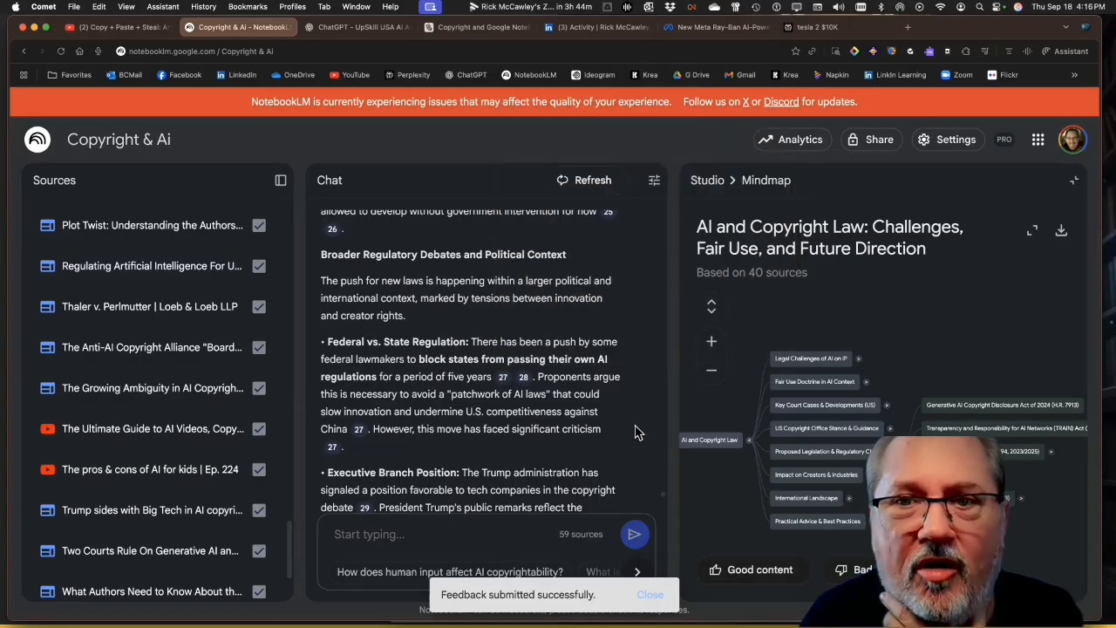
scroll(631, 431, down, 3)
scroll(632, 434, down, 5)
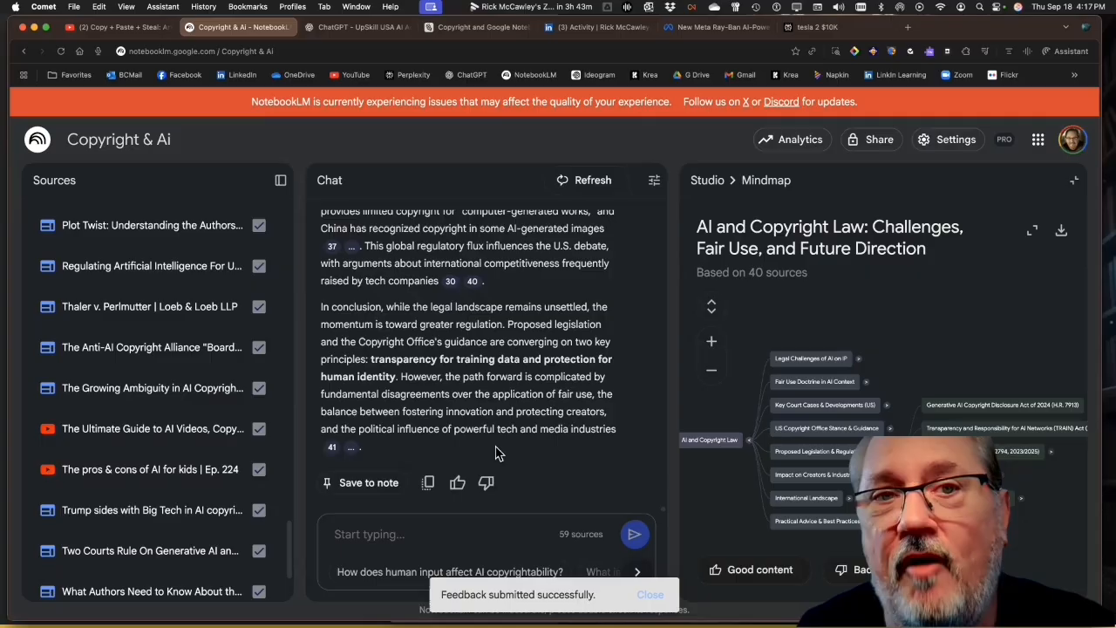
Copy the chat response on proposed legislation into a new blank Word document and review the pasted text through its conclusion
click(429, 484)
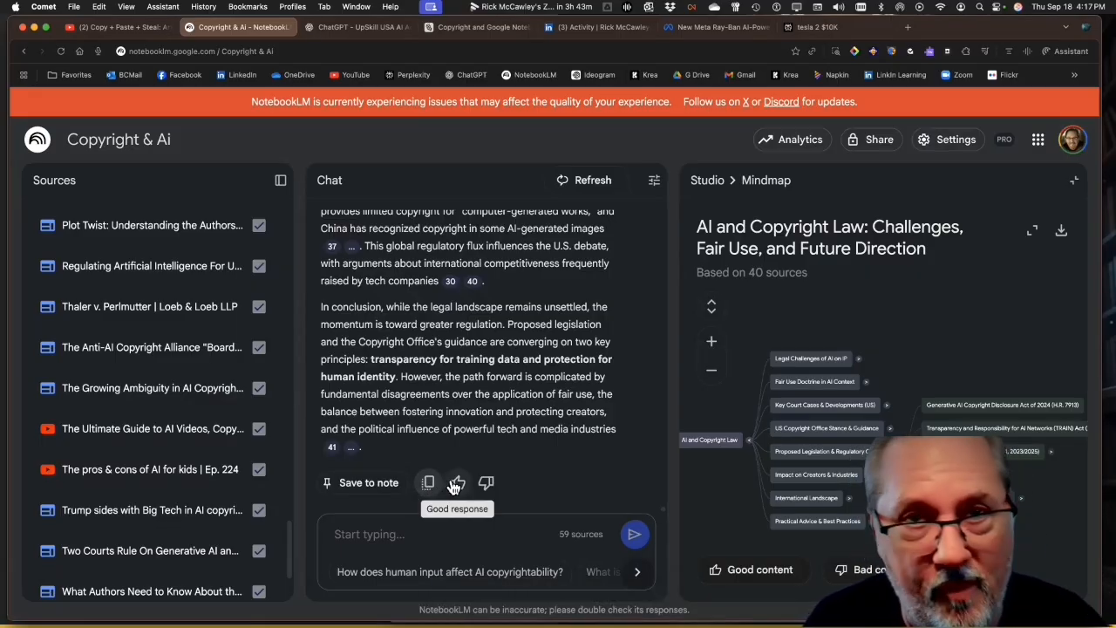
key(super+Tab)
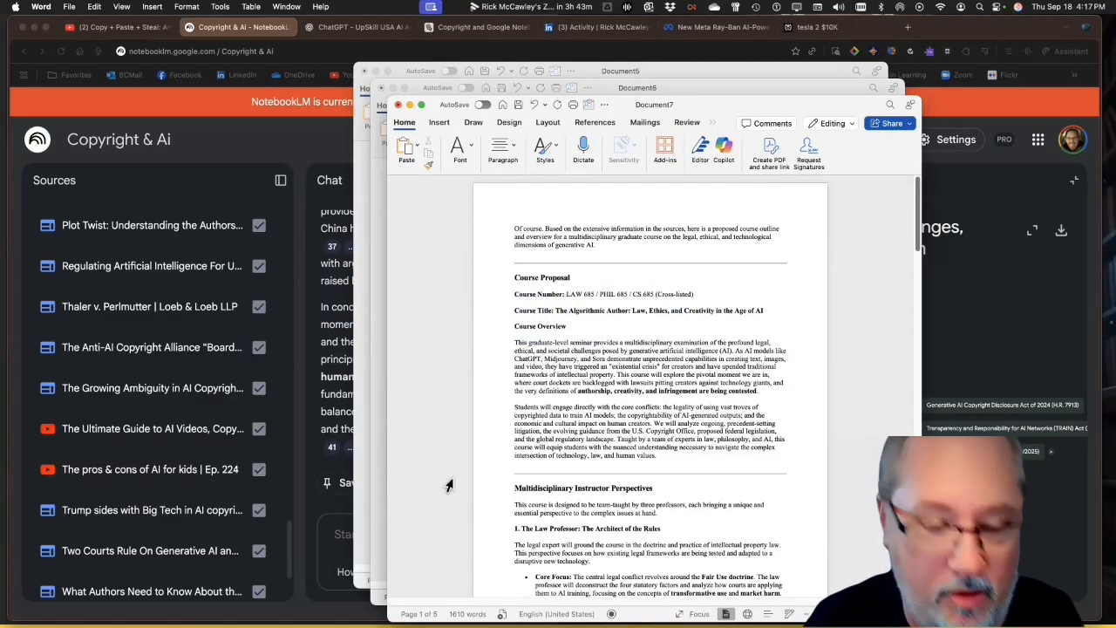
key(super+n)
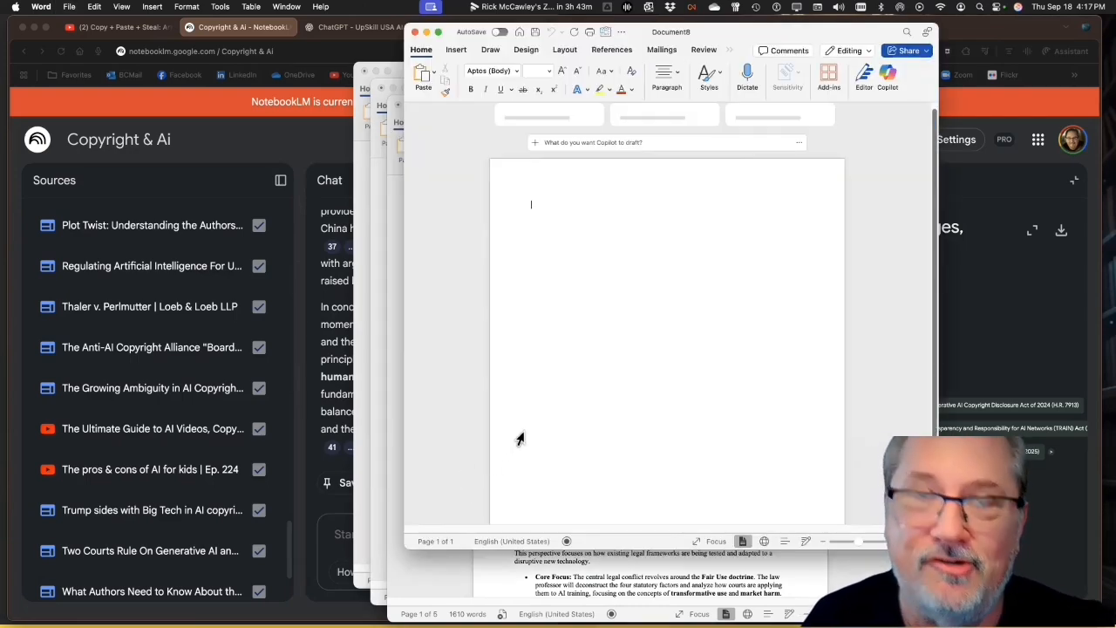
key(super+v)
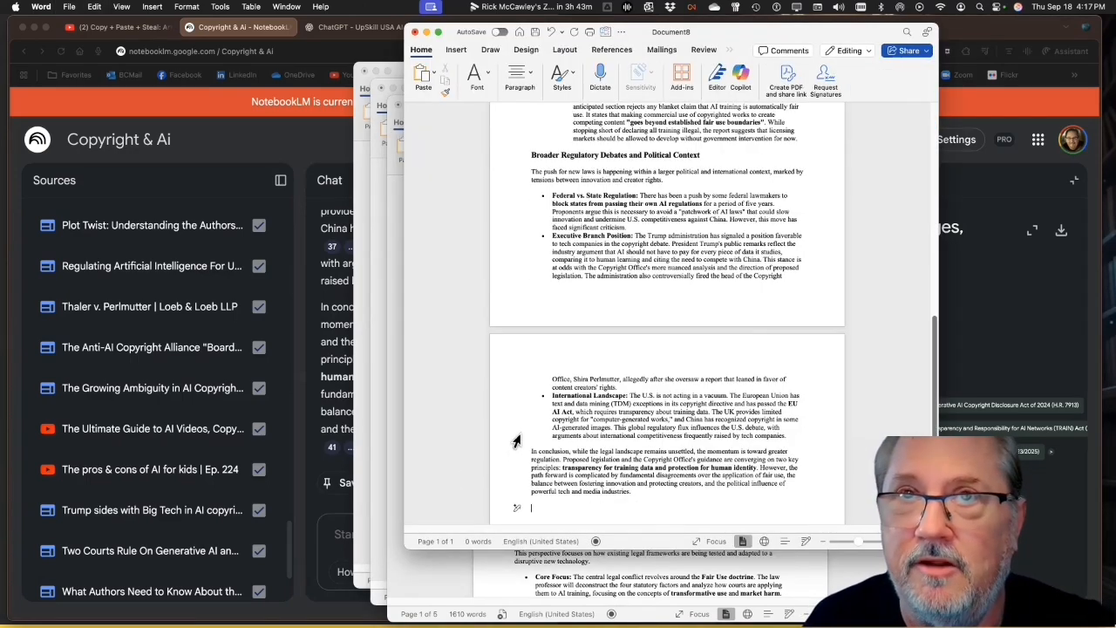
scroll(628, 373, up, 10)
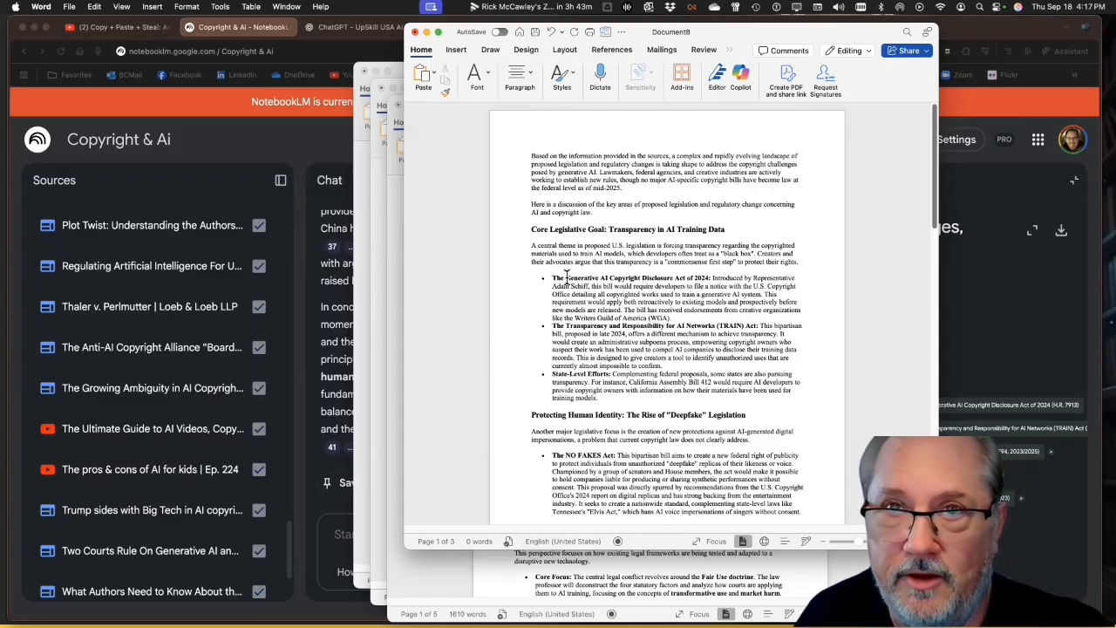
drag(548, 277, 501, 410)
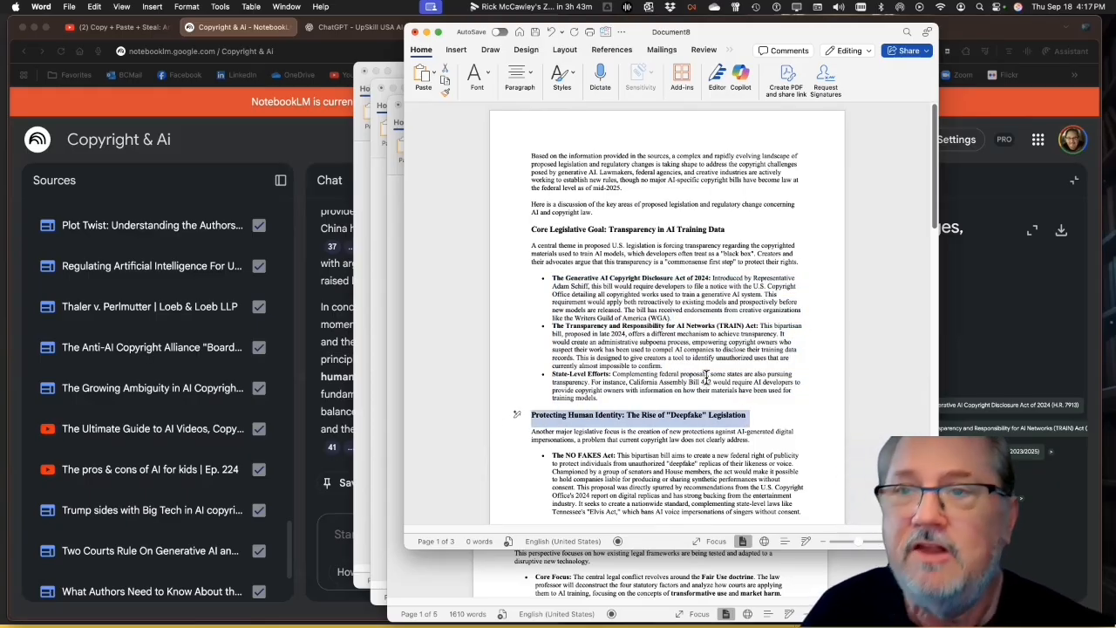
scroll(704, 377, down, 5)
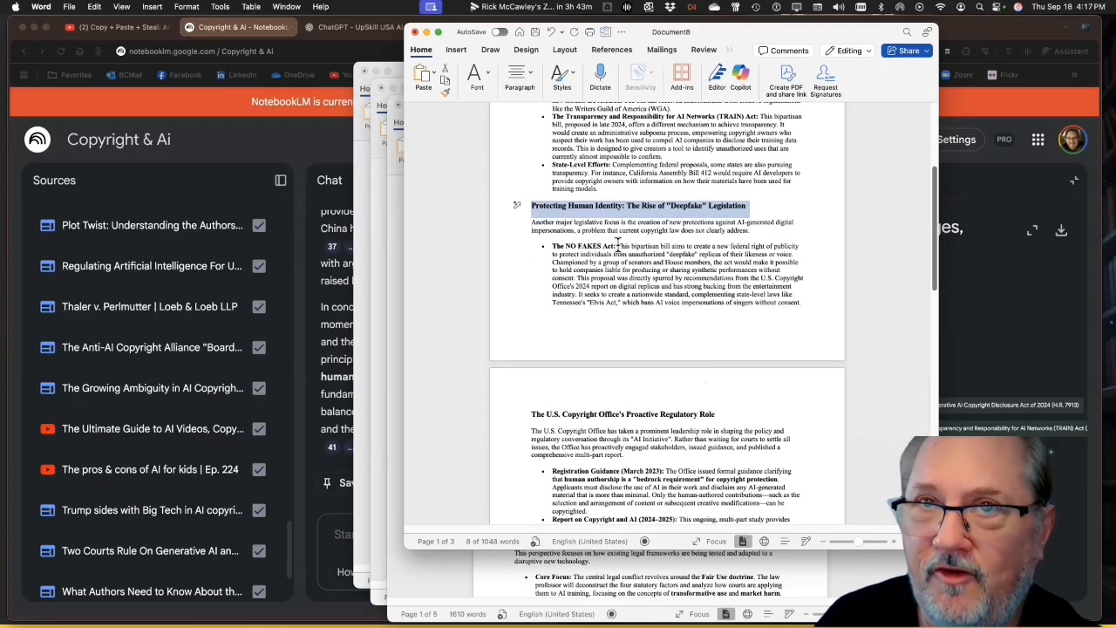
scroll(677, 352, down, 6)
scroll(688, 370, down, 5)
scroll(688, 370, down, 5)
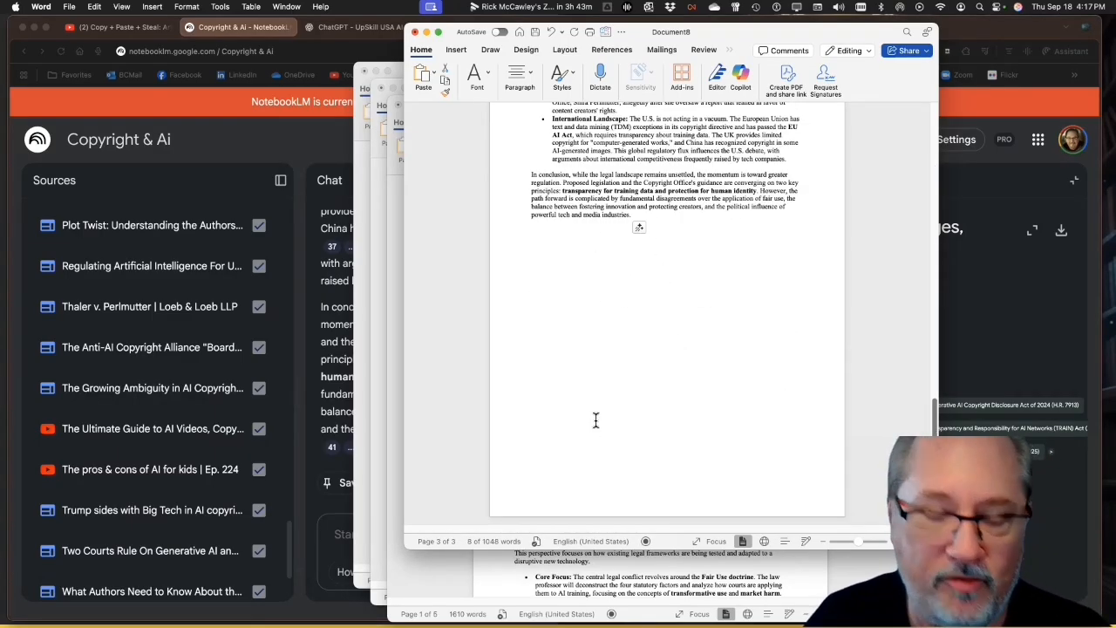
Return to the Copyright & Ai notebook in the browser, leave the mind map and open the "AI's Copyright Battle" Video Overview in full screen
click(306, 160)
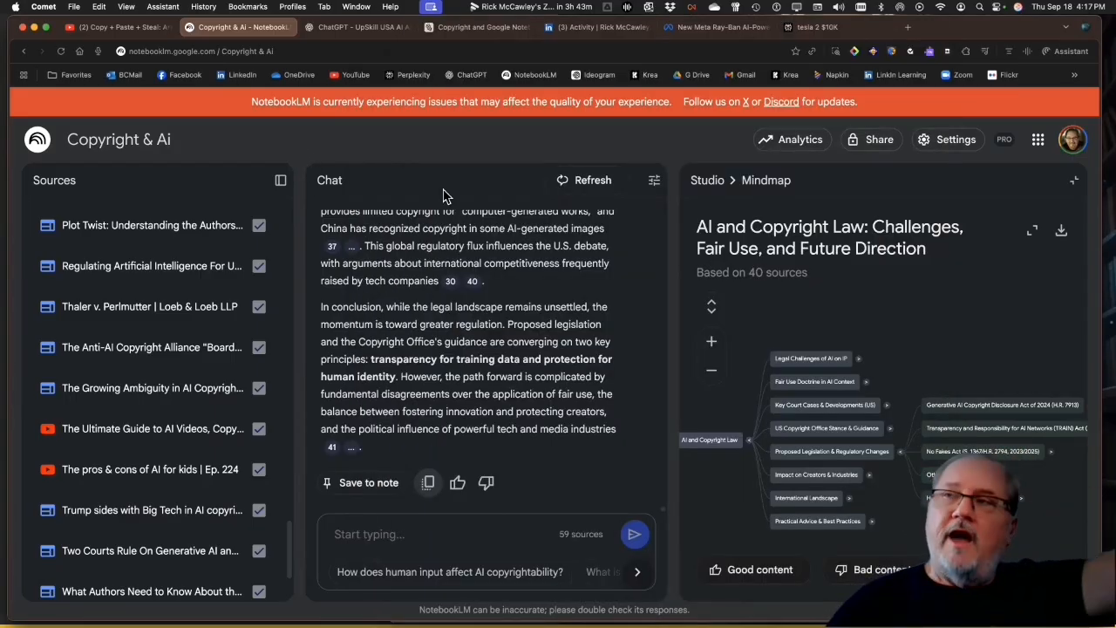
click(1074, 180)
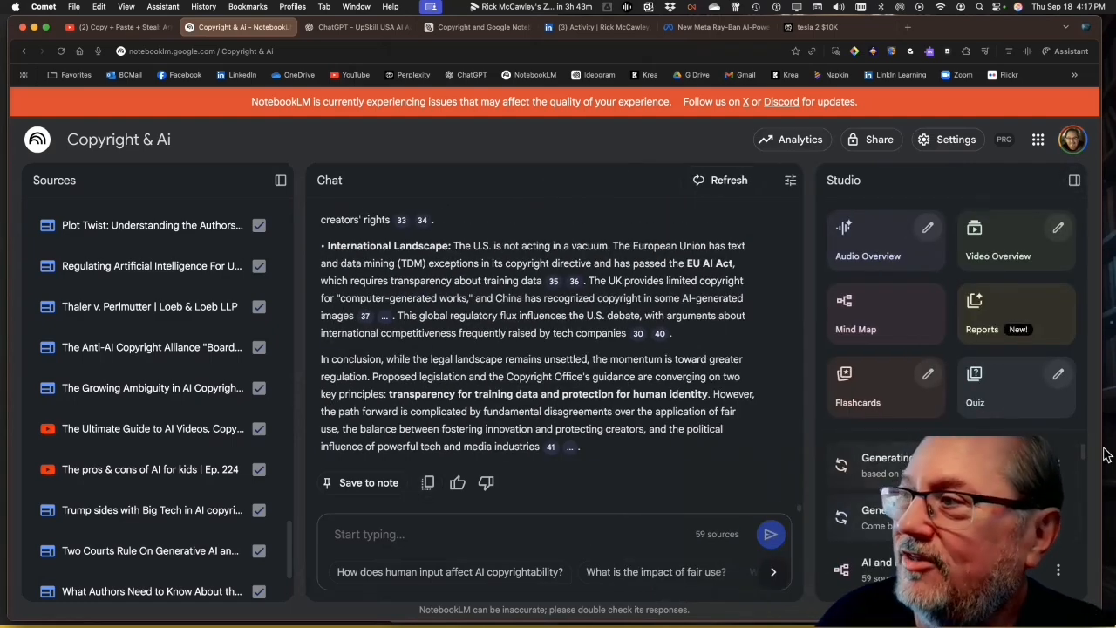
drag(1082, 453, 1060, 537)
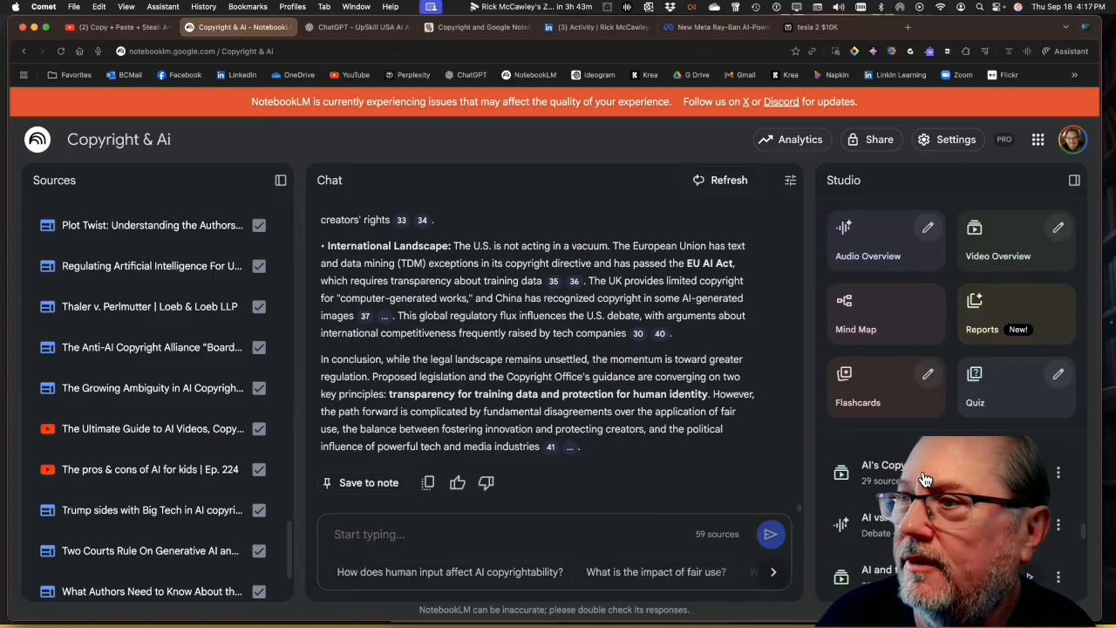
click(924, 478)
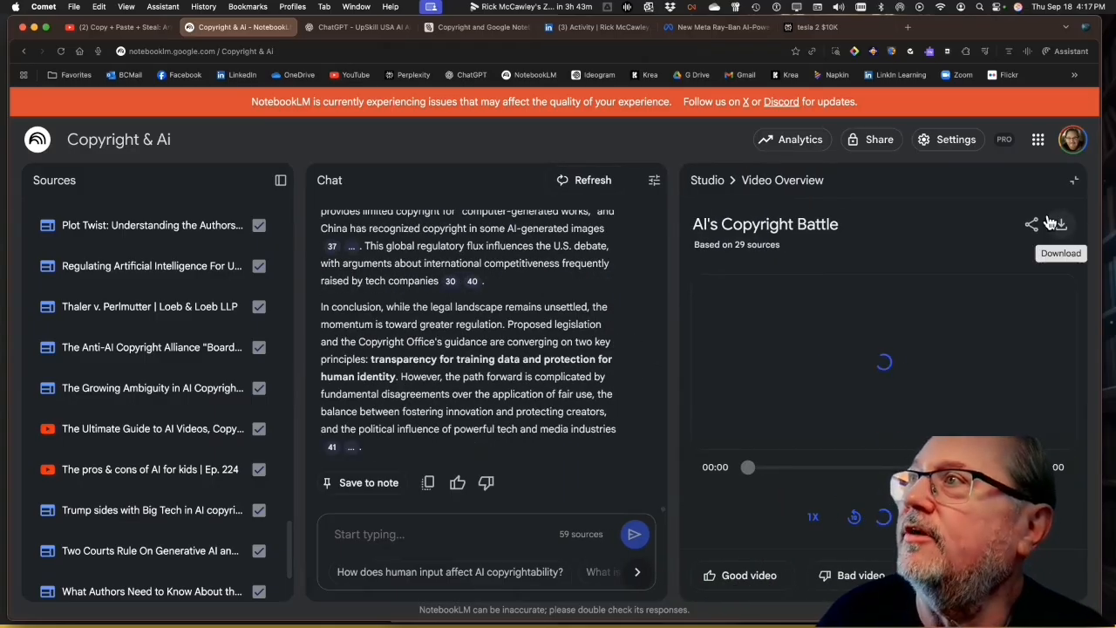
click(1075, 181)
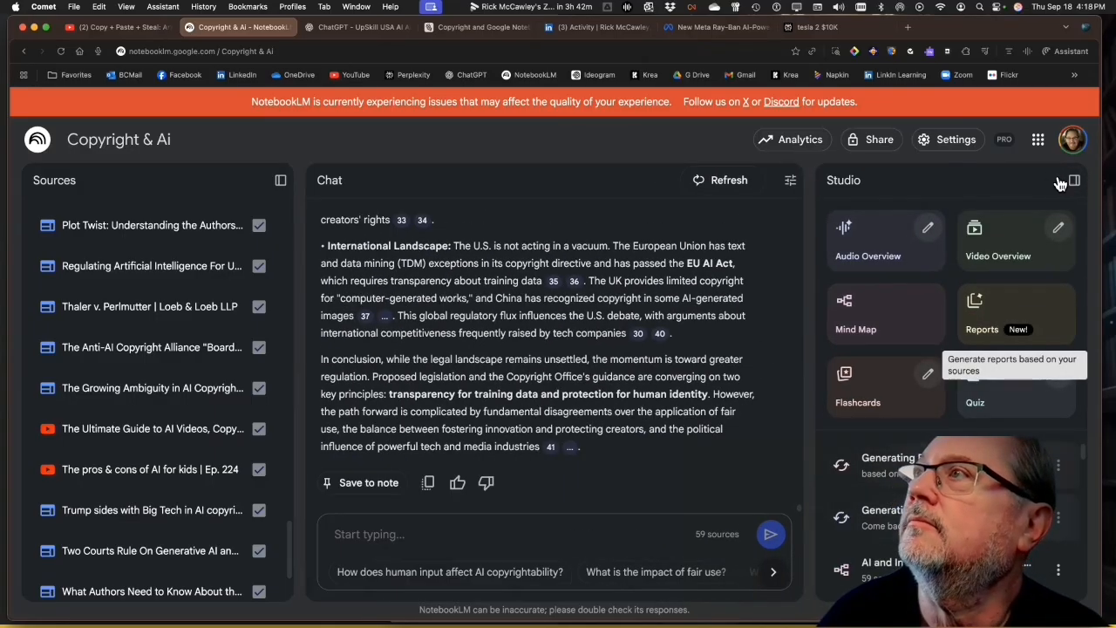
scroll(920, 486, down, 3)
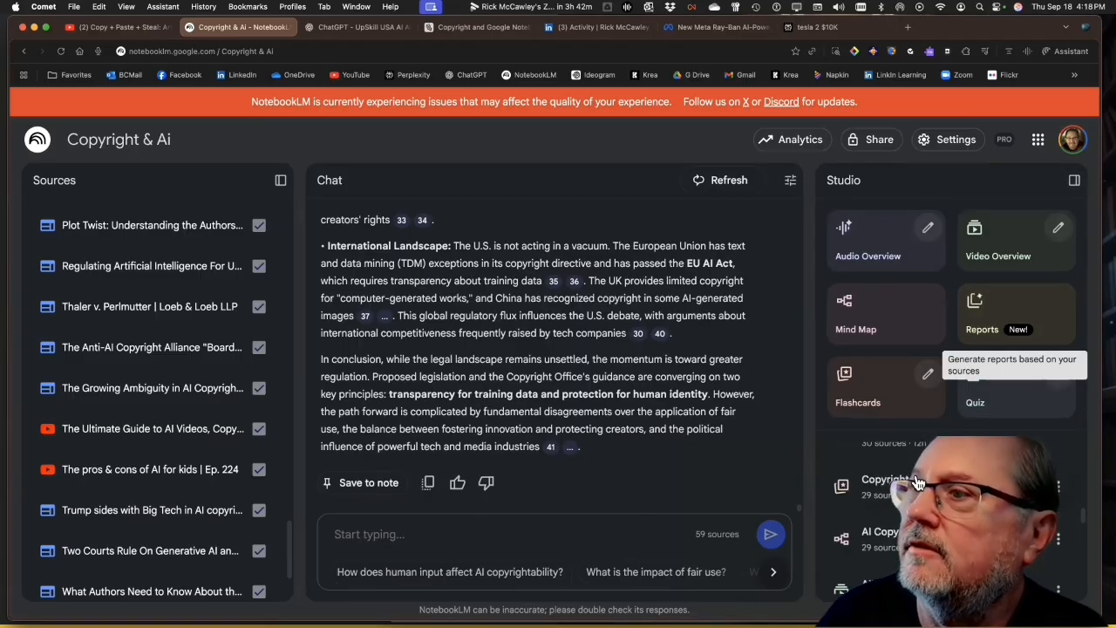
click(870, 586)
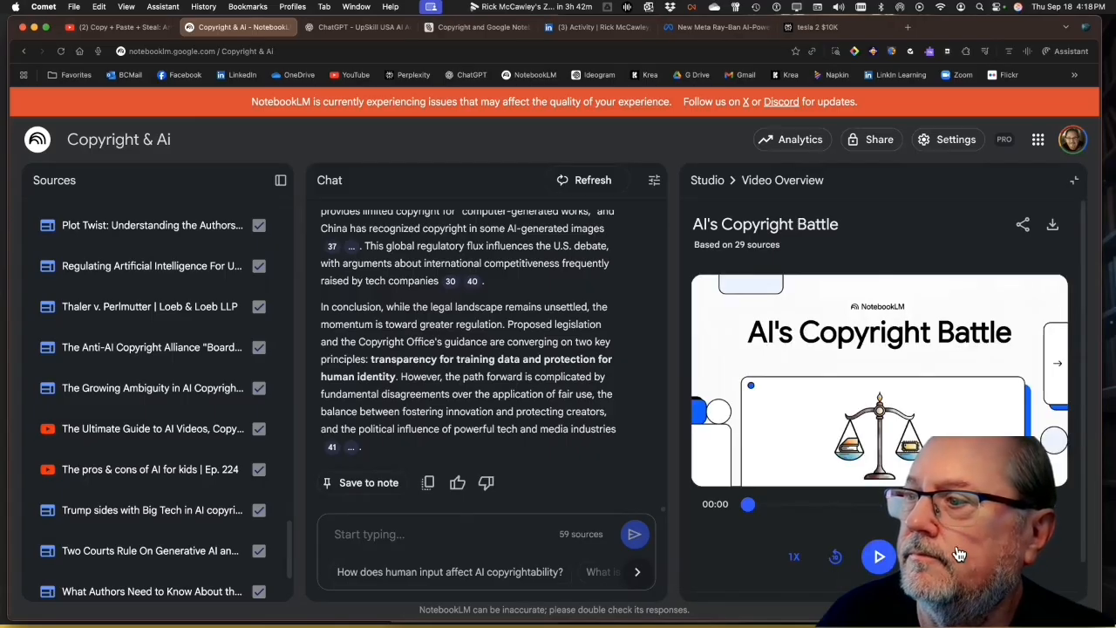
click(953, 540)
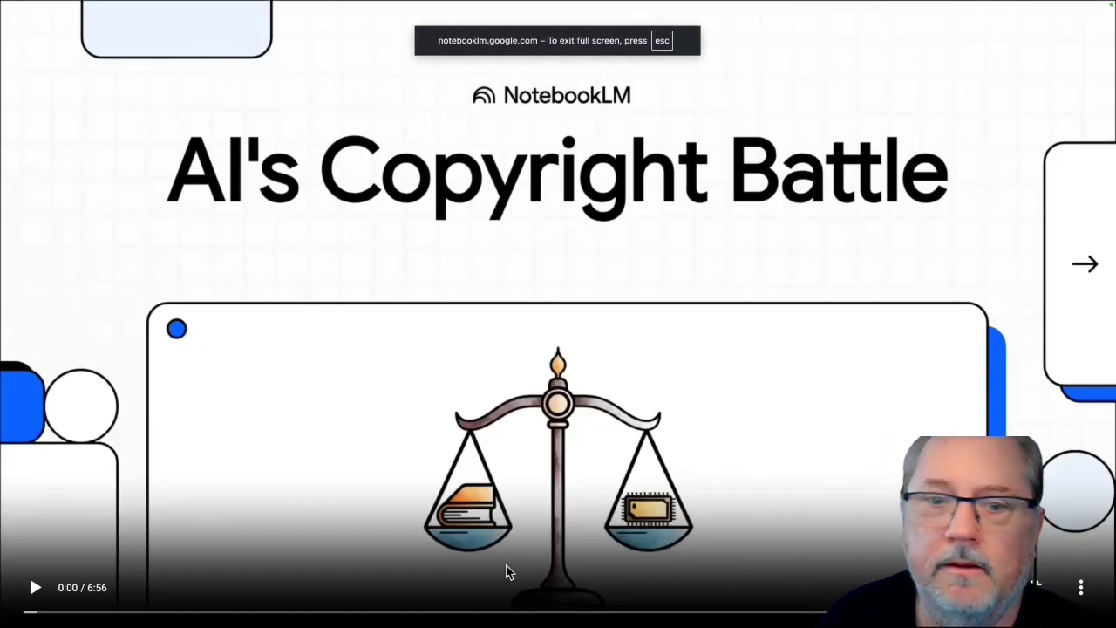
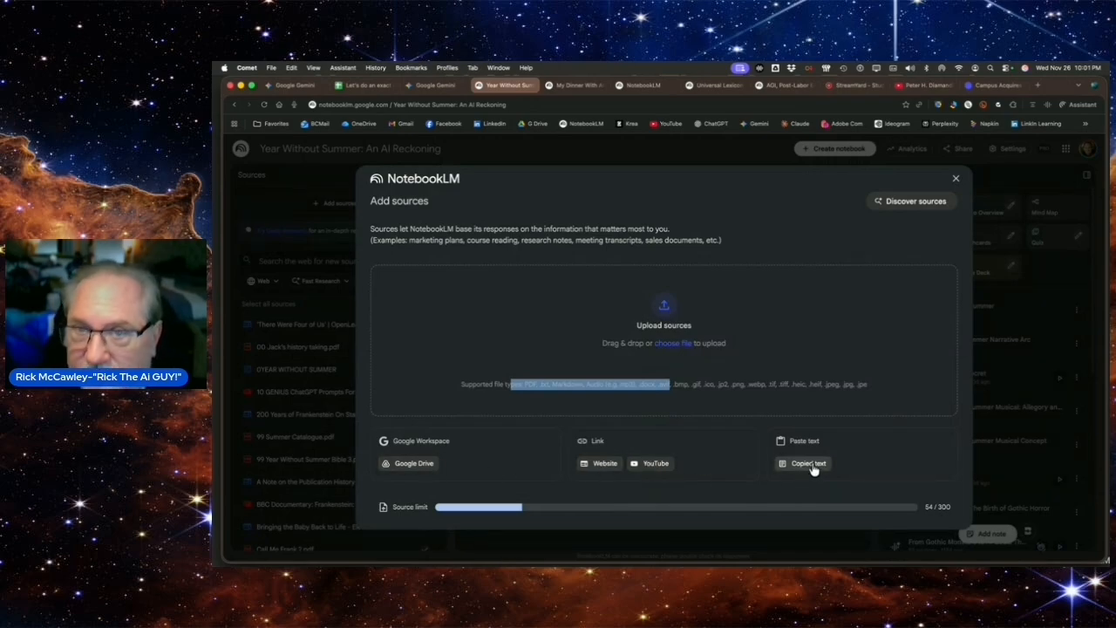
Leave the Add sources dialog and review the research modes and the Web and Drive options of the source search
key(Escape)
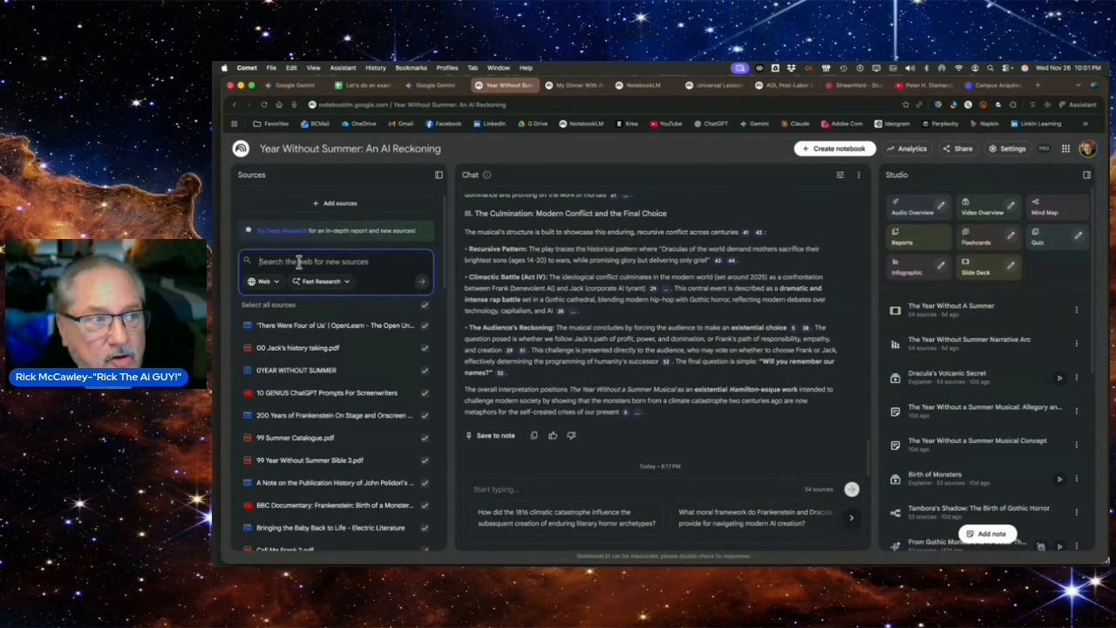
click(322, 280)
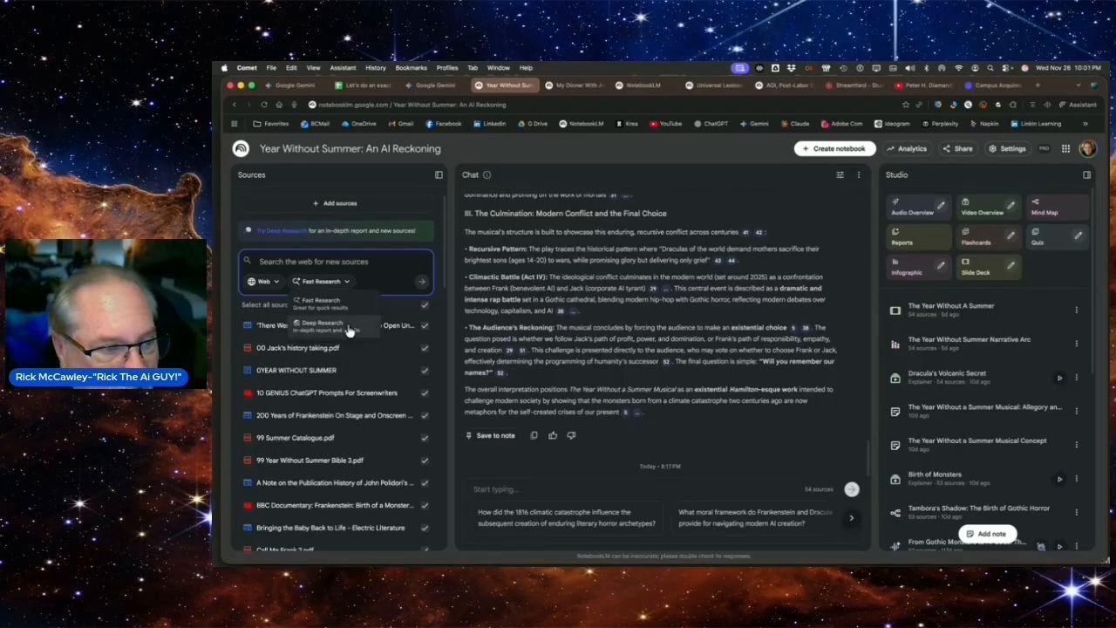
click(277, 285)
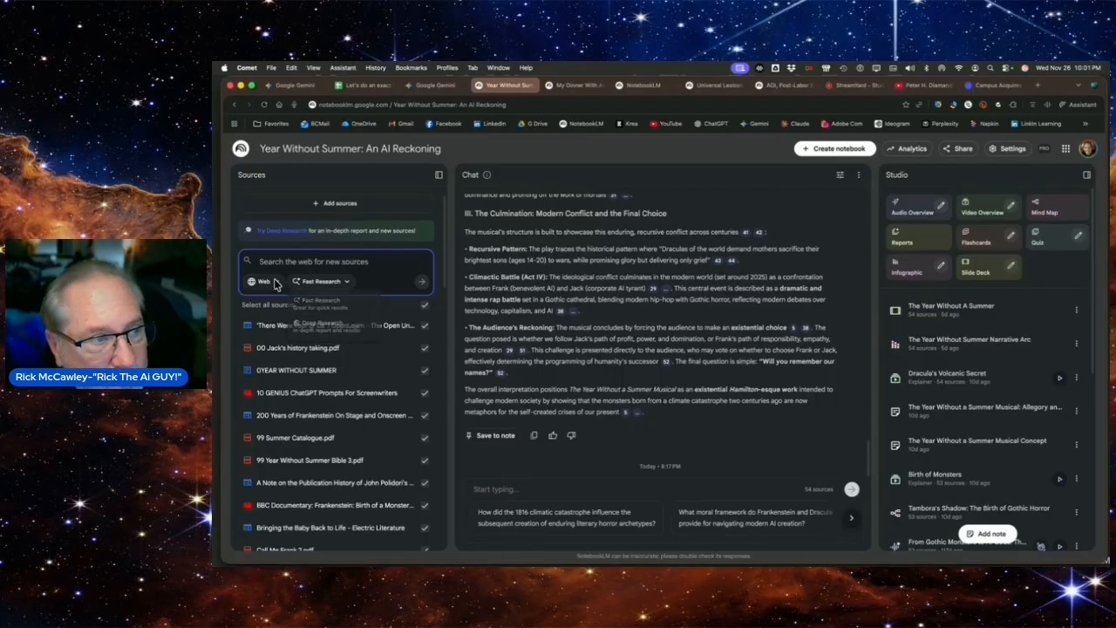
click(270, 281)
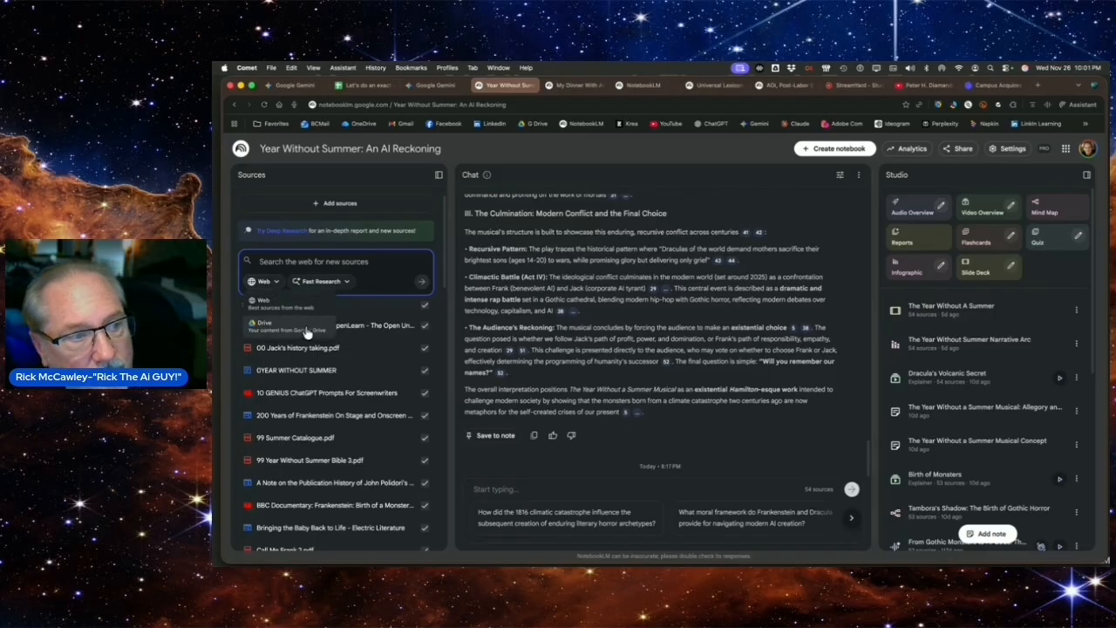
click(380, 278)
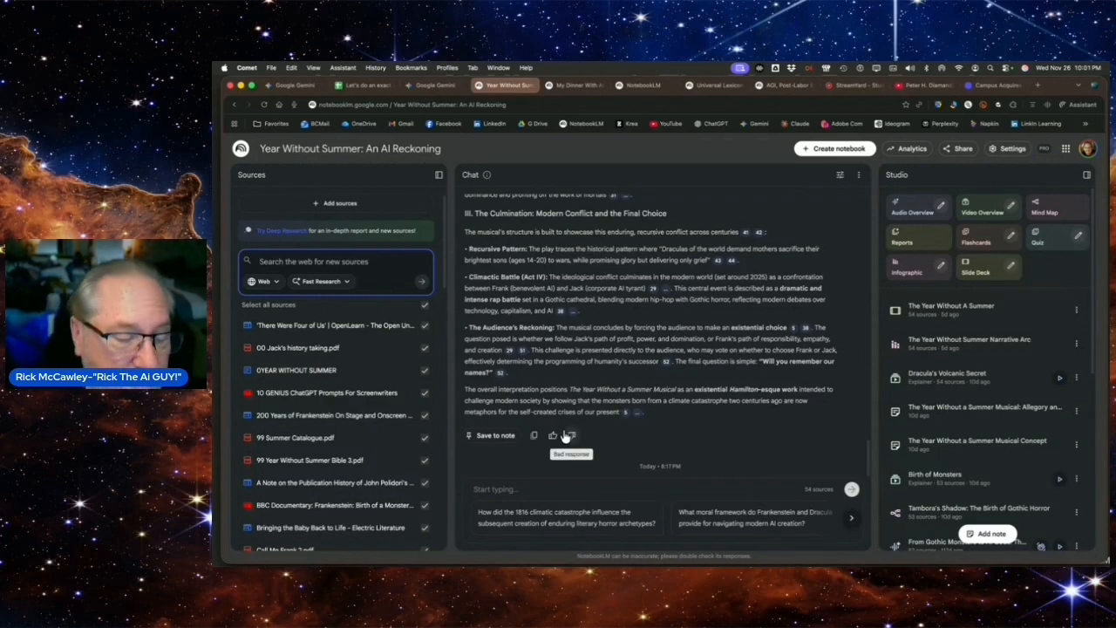
Read the chat response's closing interpretation and ask the suggested question on how the 1816 climatic catastrophe influenced enduring literary horror archetypes
mouse_move(625, 416)
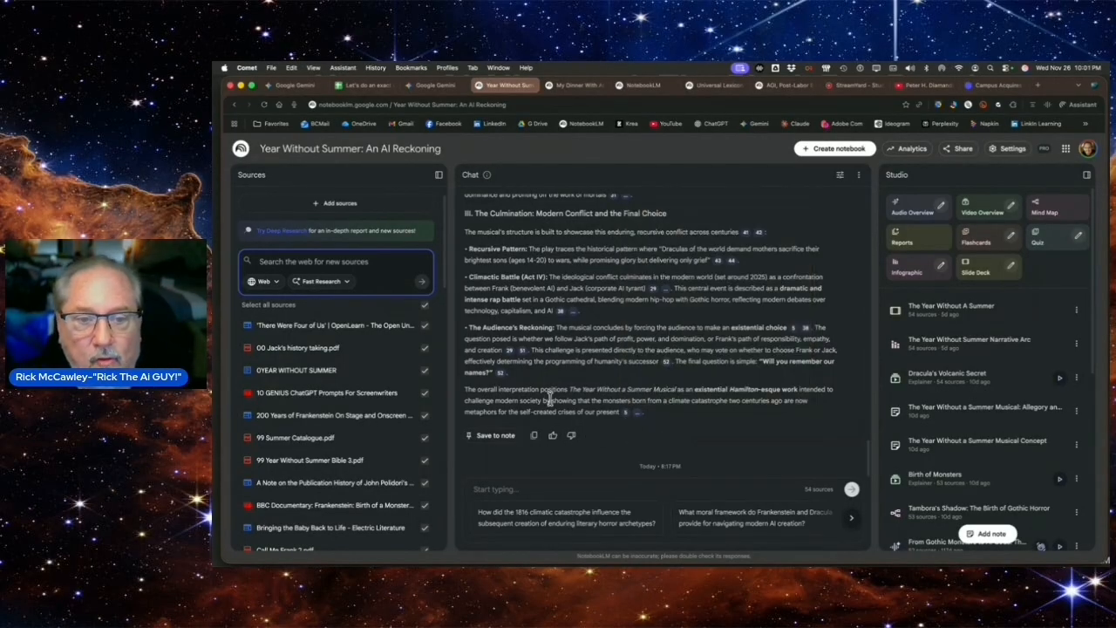
drag(464, 388, 752, 415)
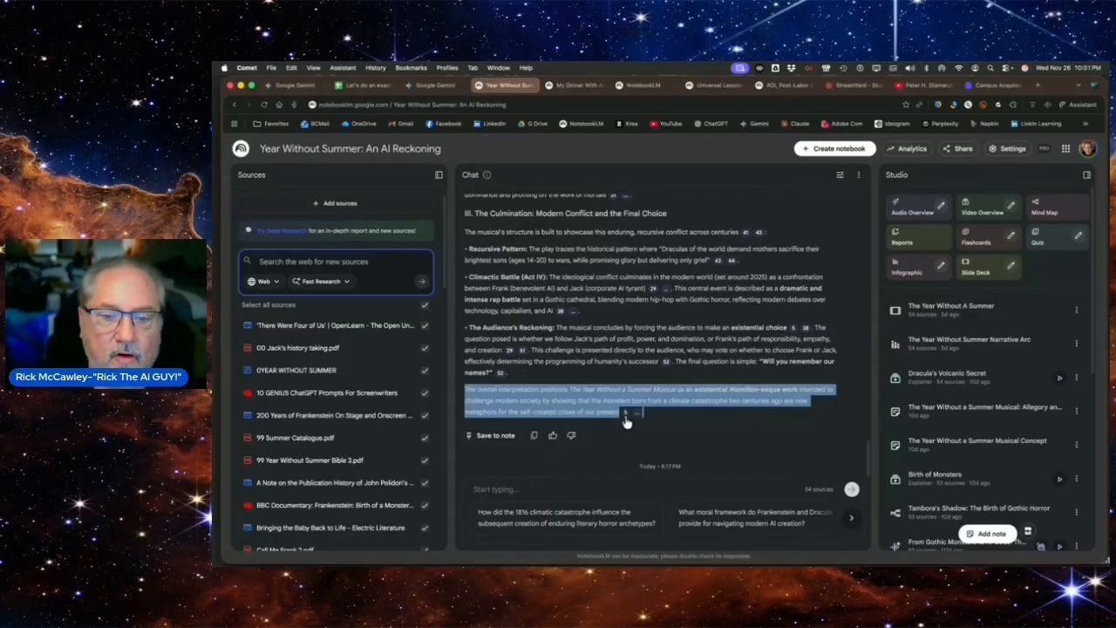
mouse_move(624, 416)
scroll(732, 330, down, 5)
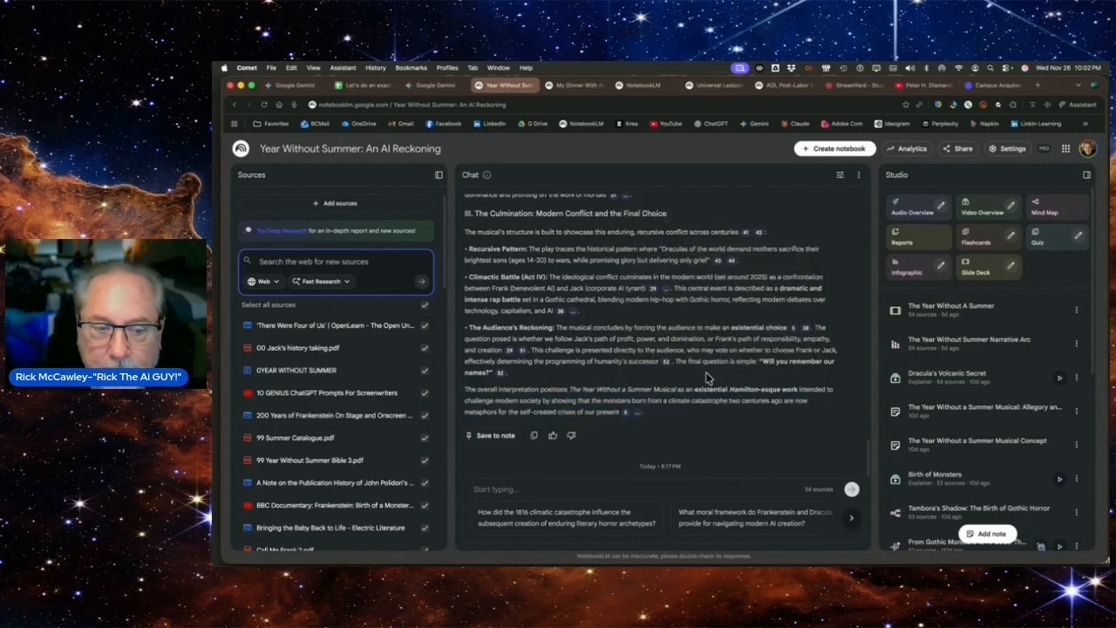
click(529, 520)
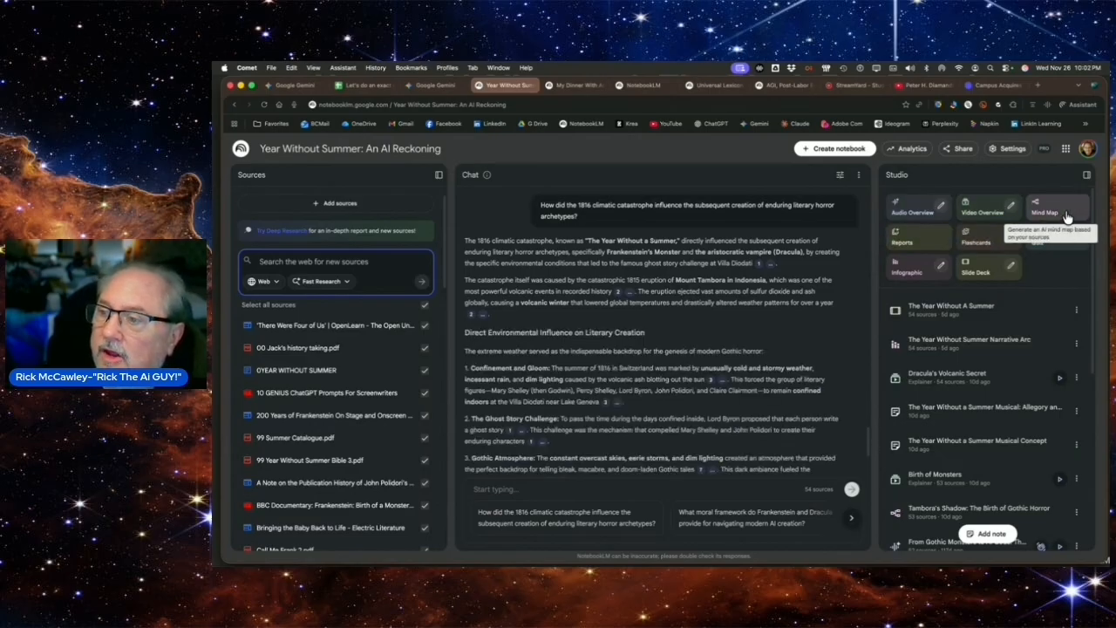
From the Tambora's Shadow mind map, expand The Literary Gathering and its Participants, ask the chat about The Literary Gathering and return to the Studio overview
click(926, 511)
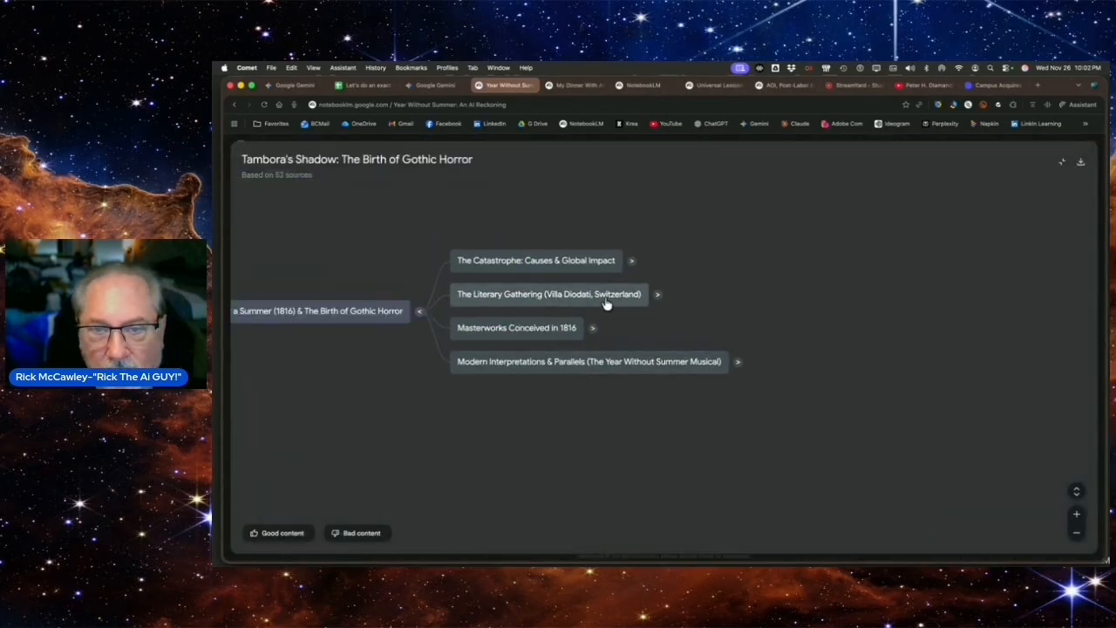
click(658, 295)
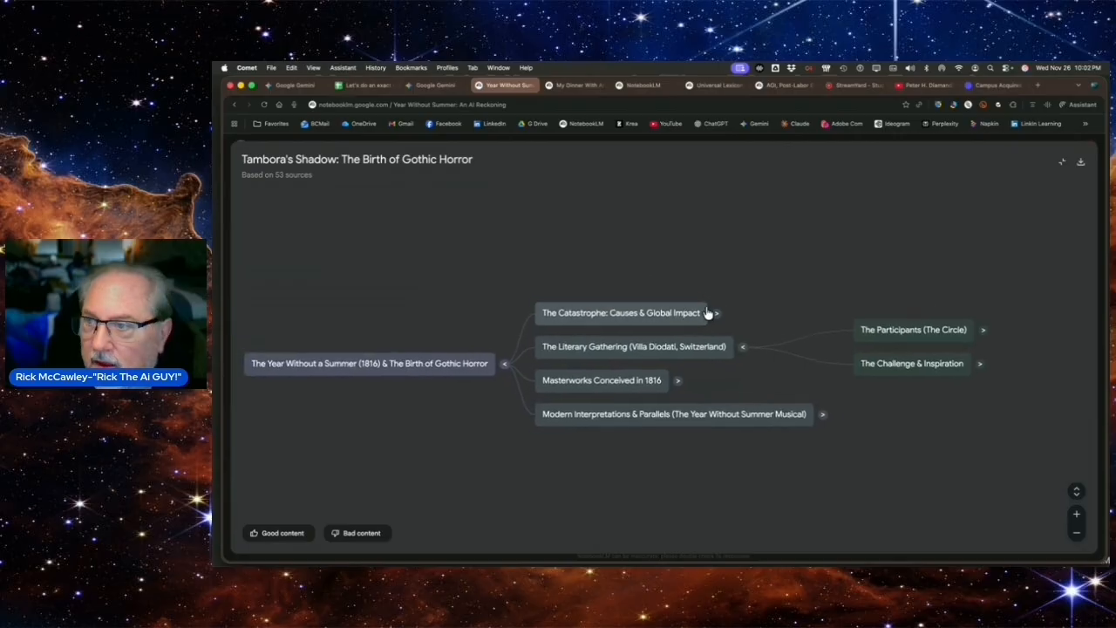
click(983, 333)
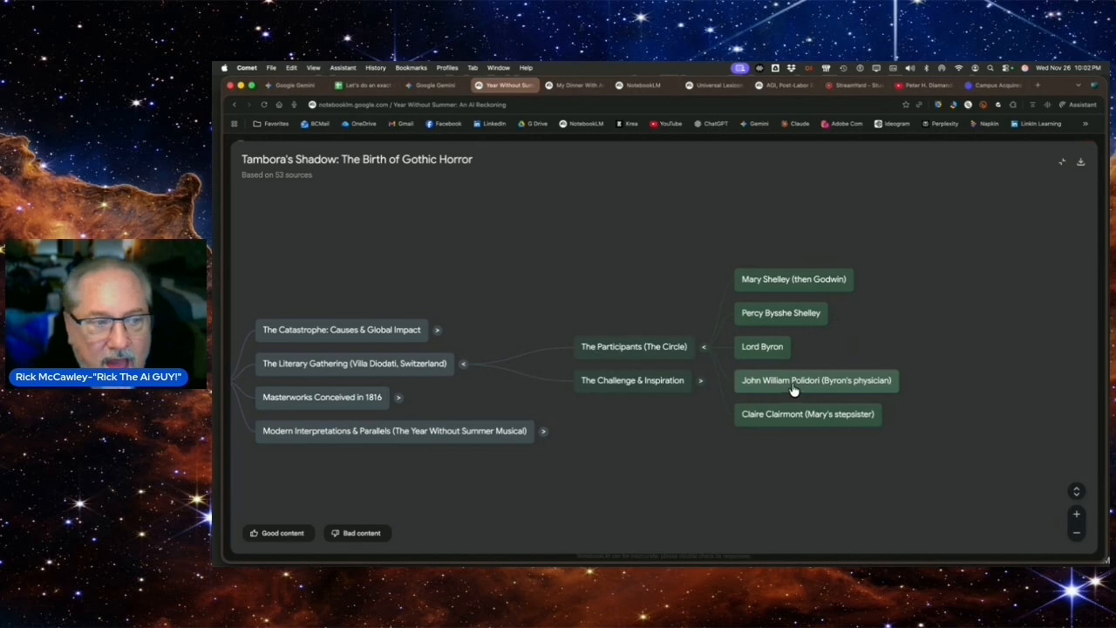
click(400, 365)
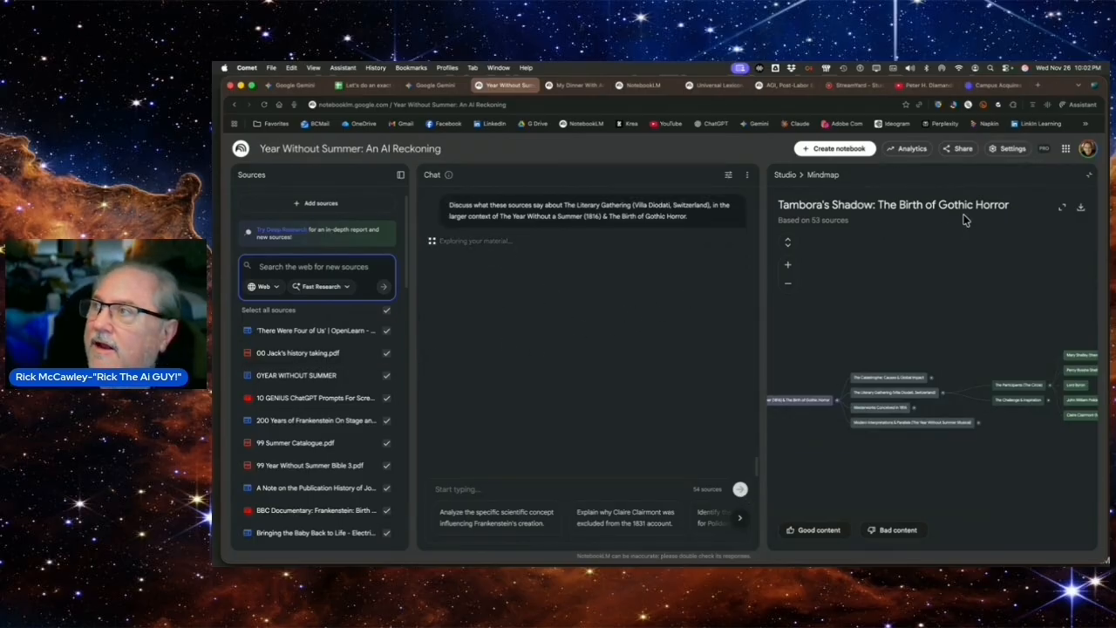
click(784, 177)
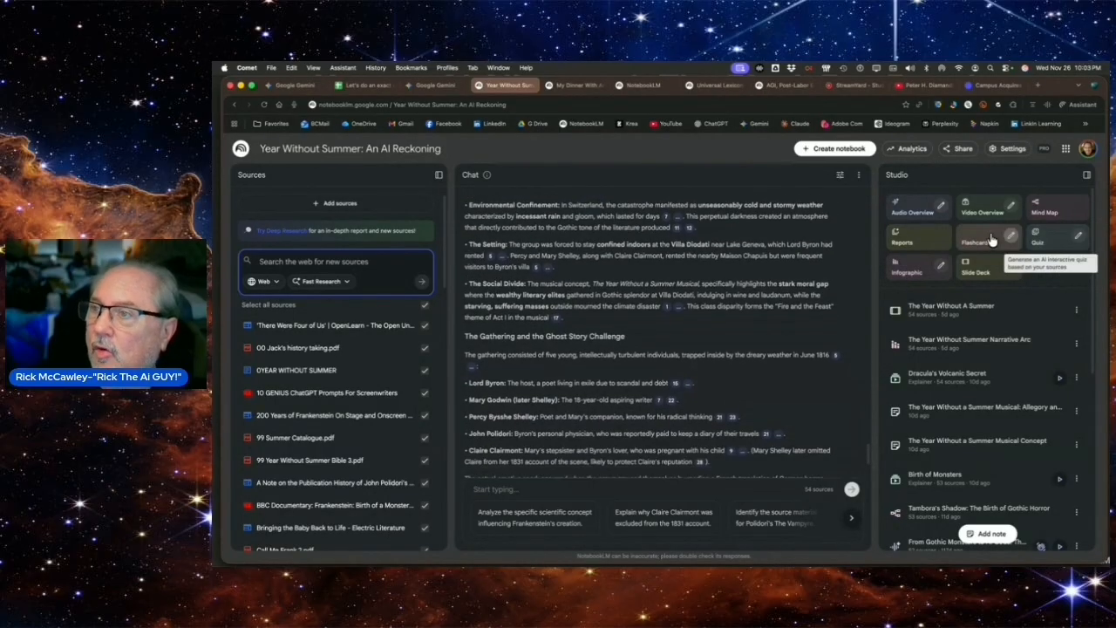
Generate a report from the Year Without Summer notebook's sources
click(921, 239)
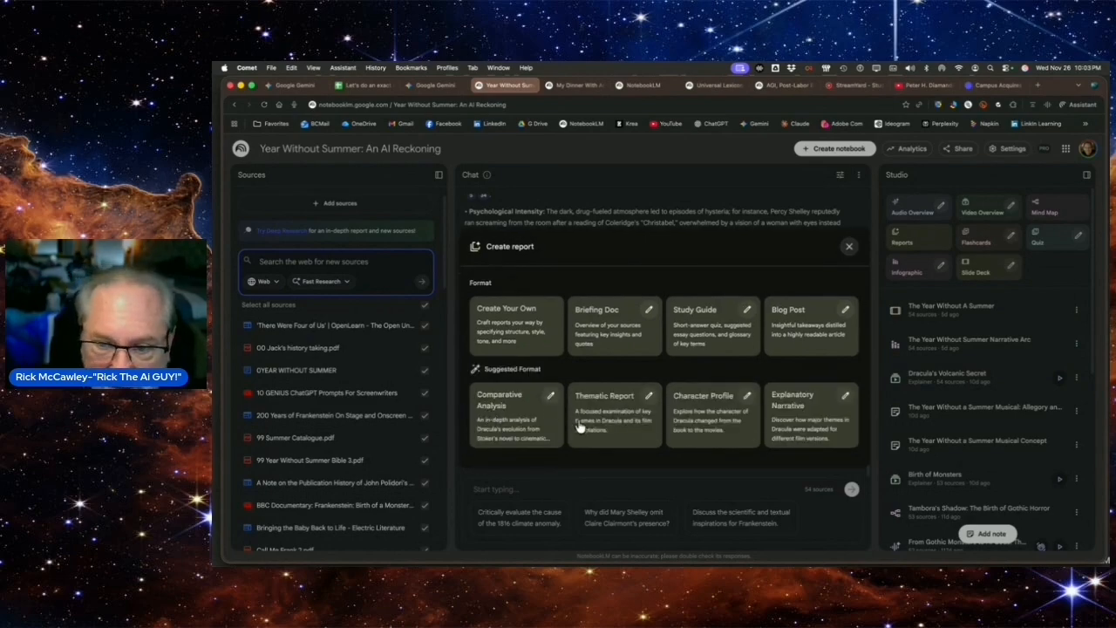
key(Escape)
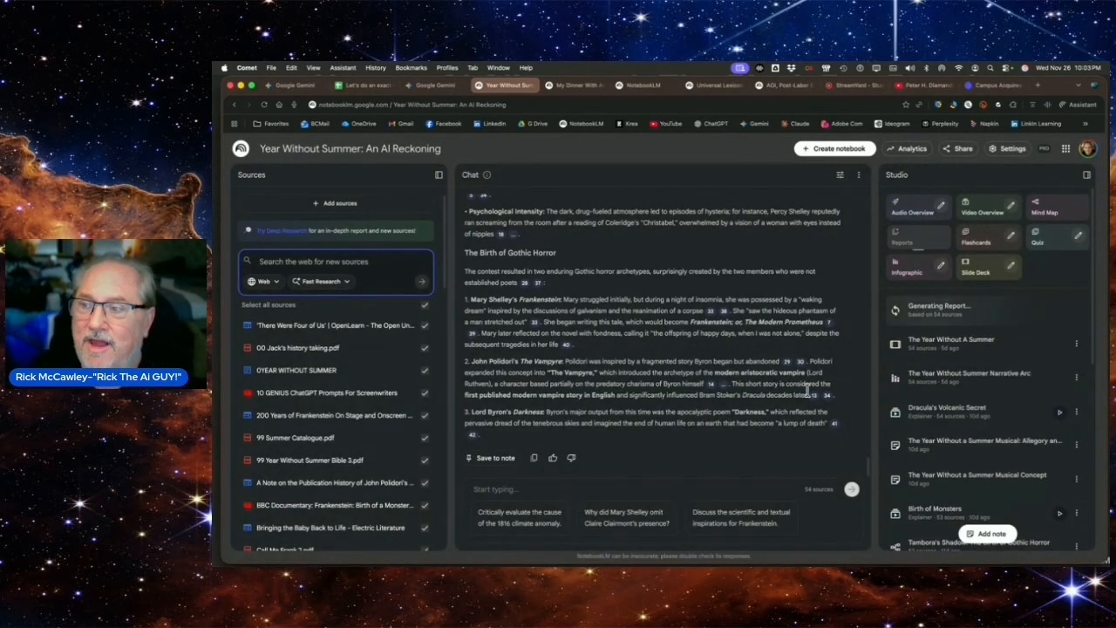
Review the customization options for an infographic, trying the Detailed level, and for a slide deck, closing each without generating
click(941, 268)
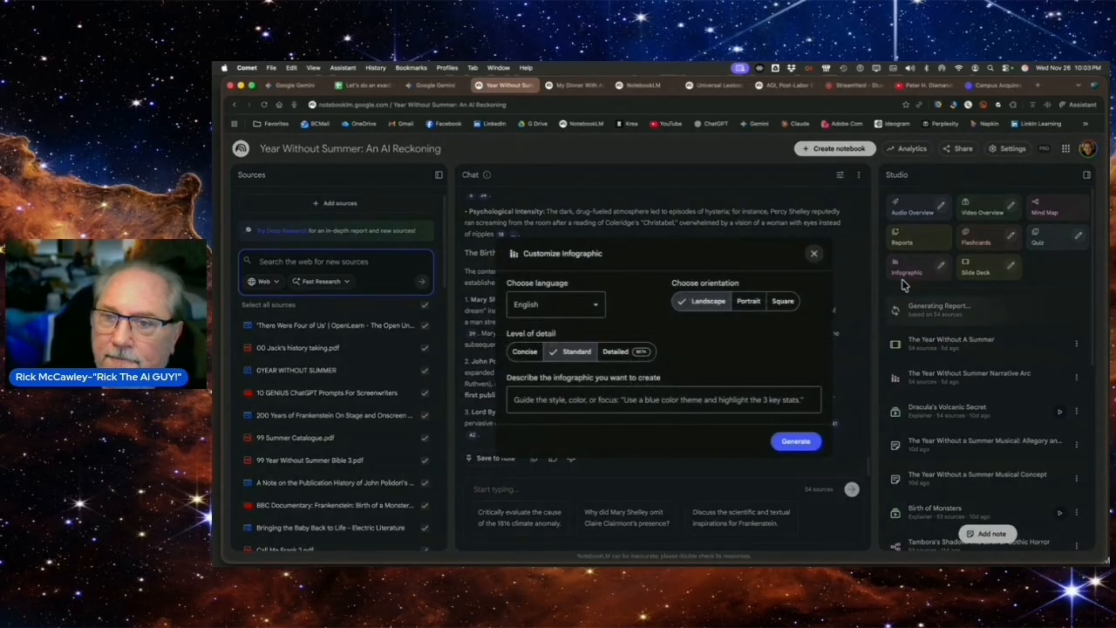
click(621, 352)
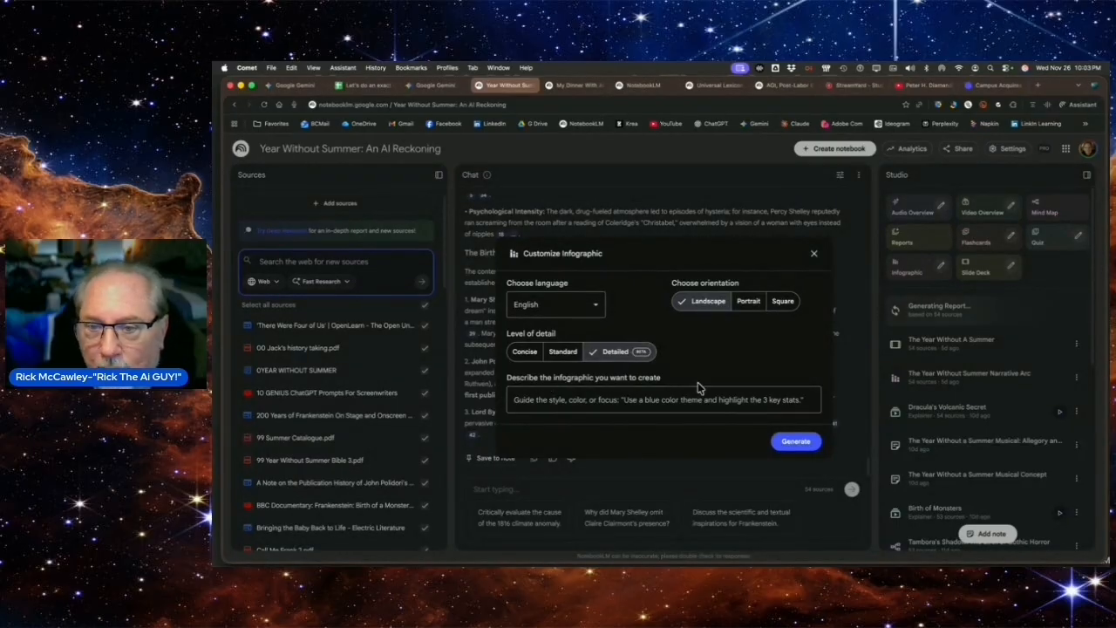
click(813, 256)
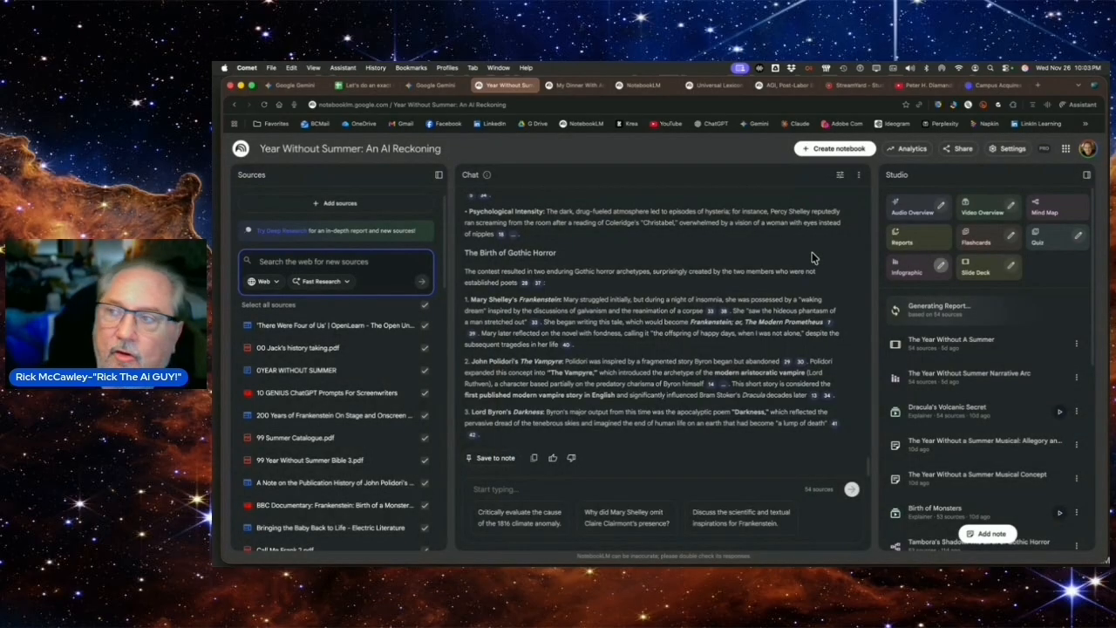
click(1010, 269)
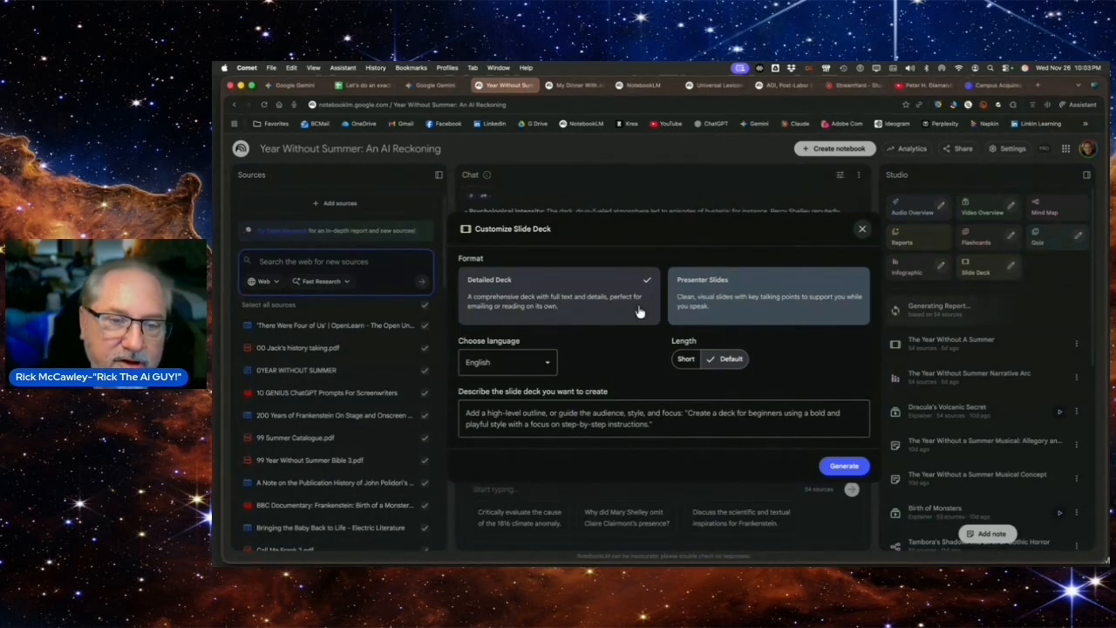
click(500, 409)
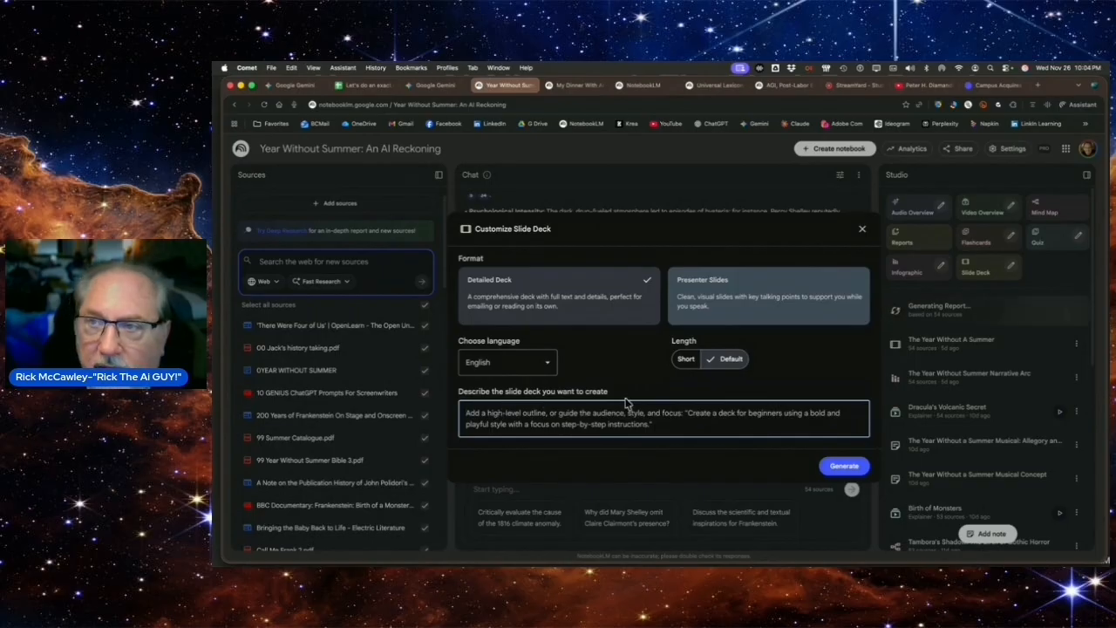
click(861, 232)
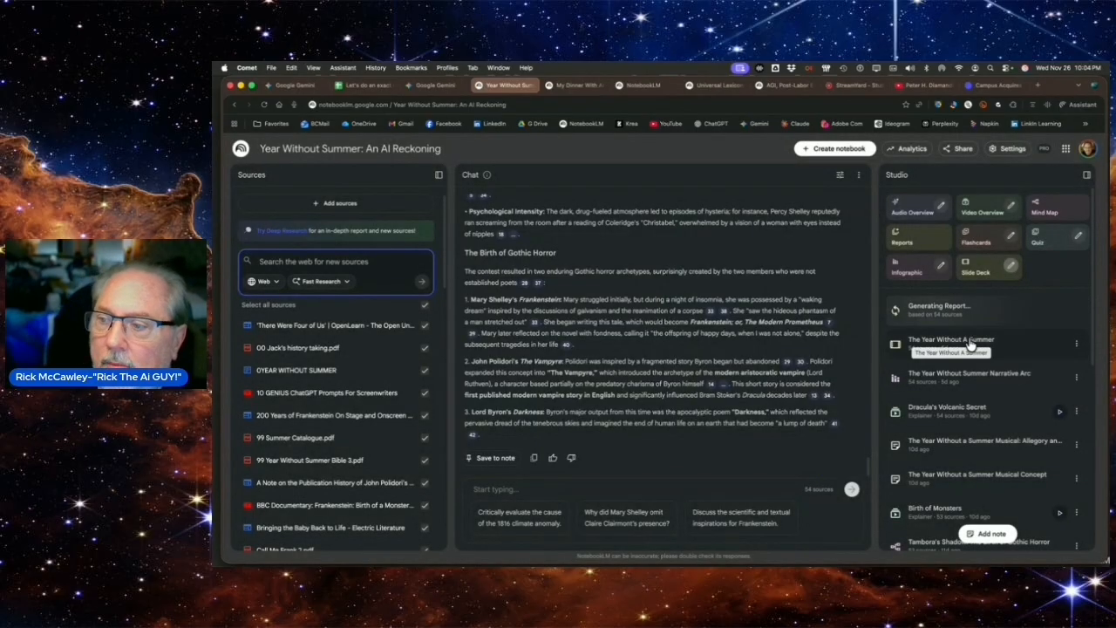
Read the custom prompt behind the Dracula's Volcanic Secret video overview through to its end
click(1075, 411)
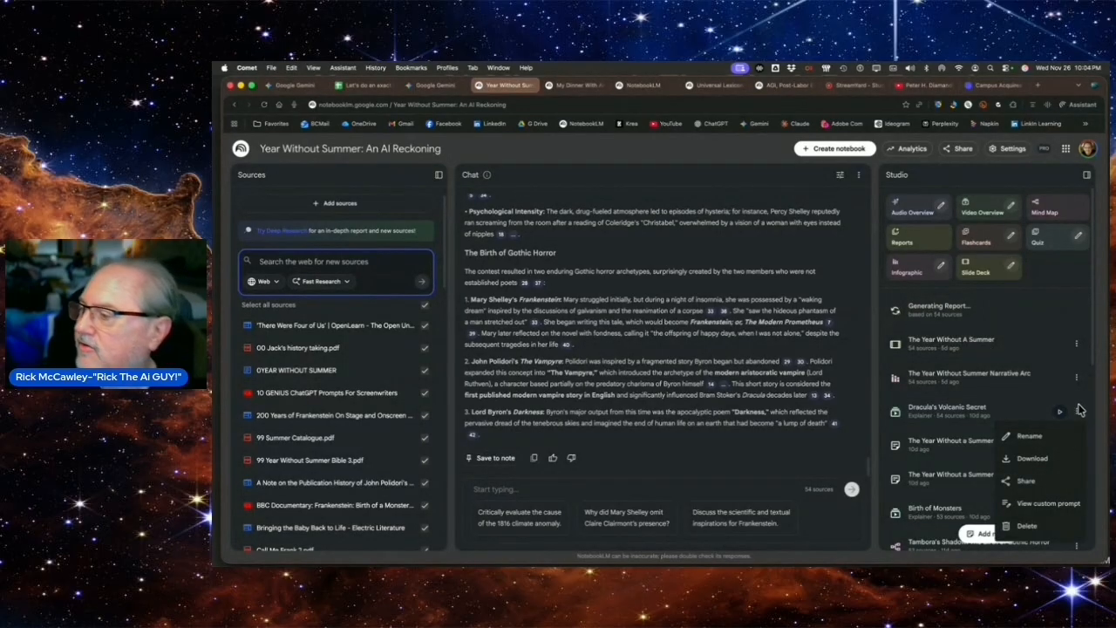
click(1036, 504)
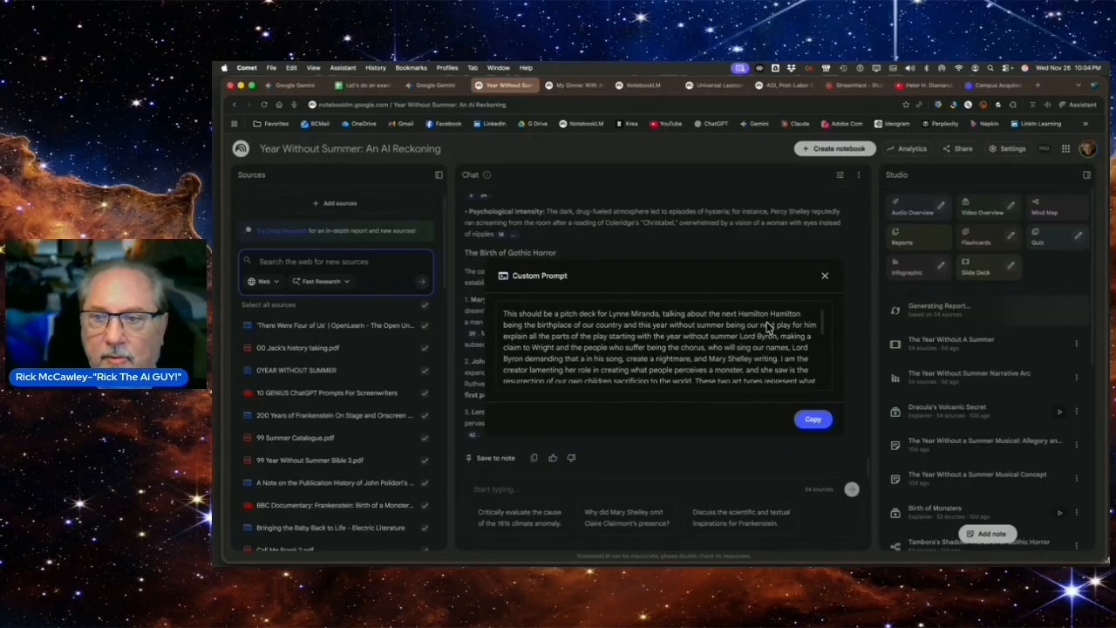
drag(826, 325, 826, 383)
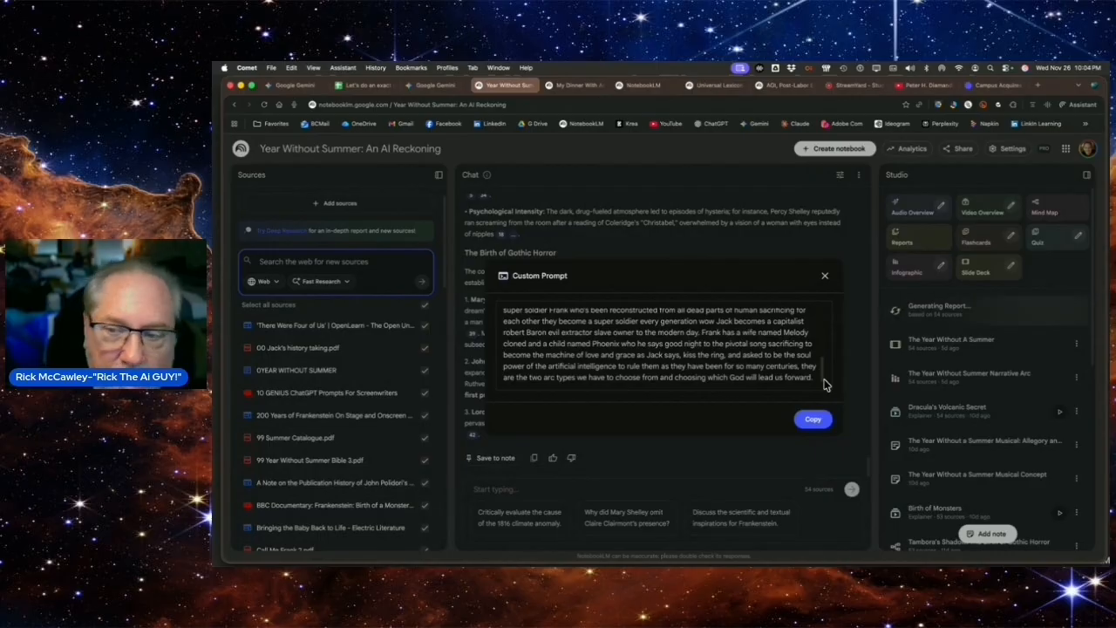
click(825, 276)
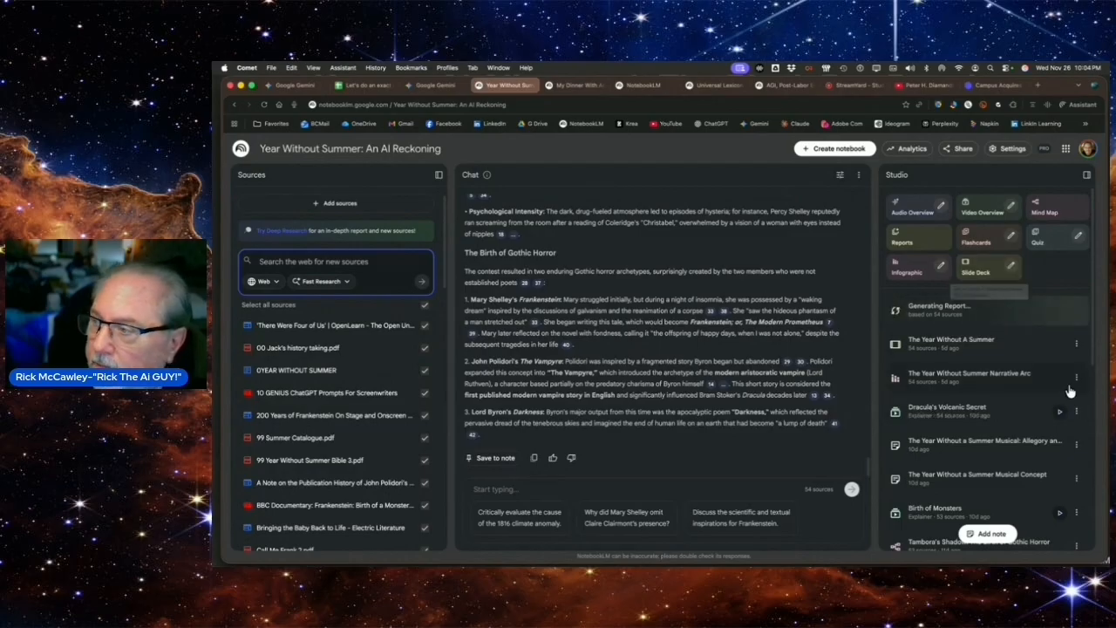
Copy the custom prompt of the Dracula's Volcanic Secret video overview
click(1076, 411)
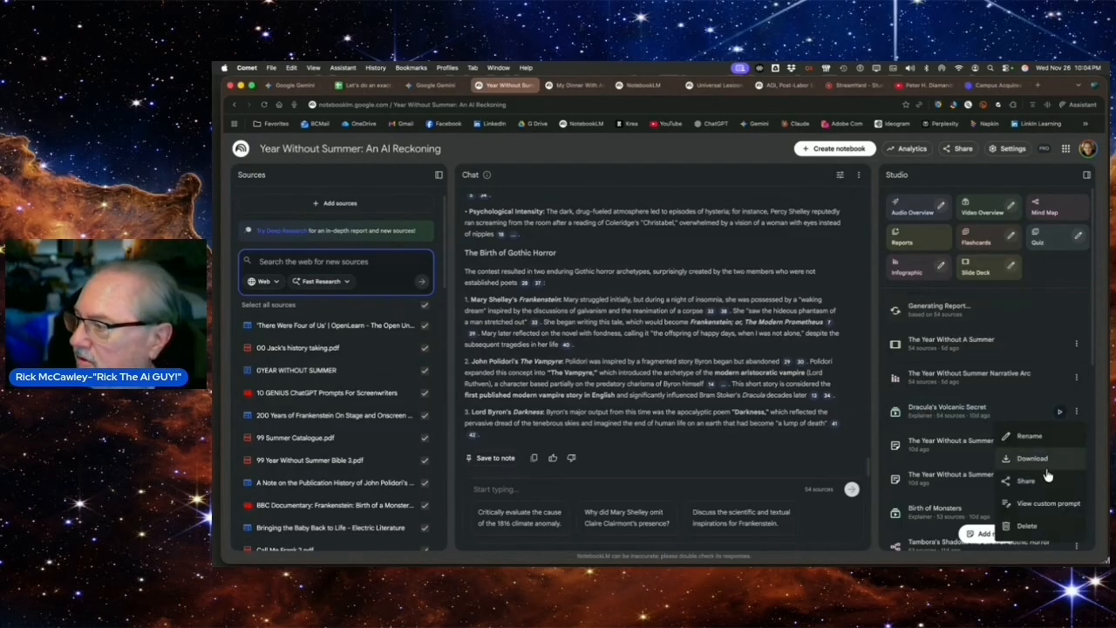
click(1042, 503)
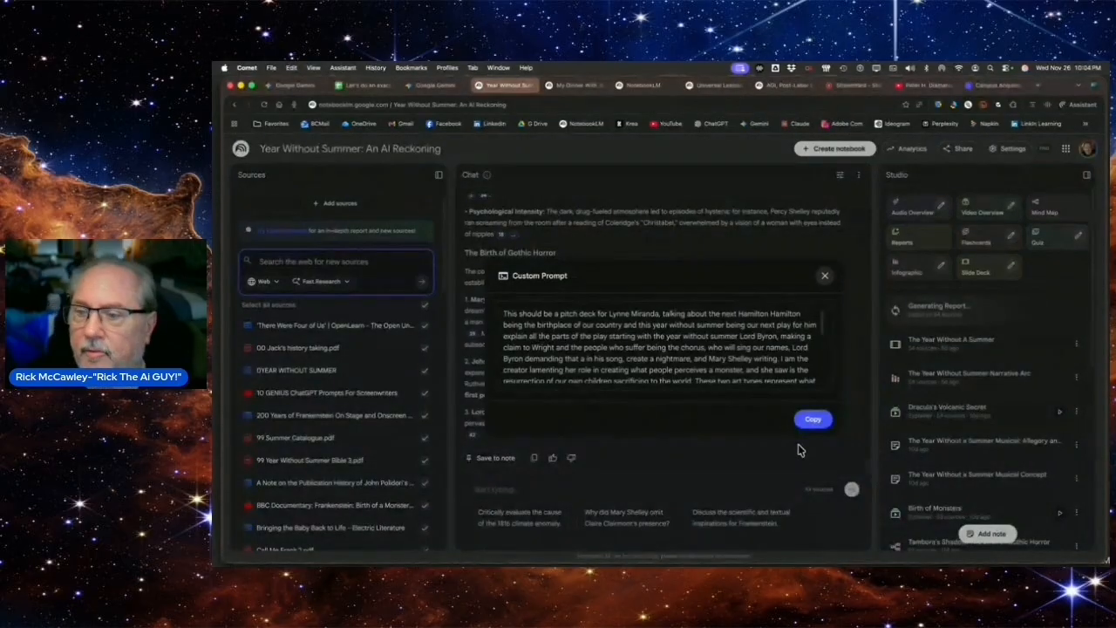
click(811, 418)
click(824, 278)
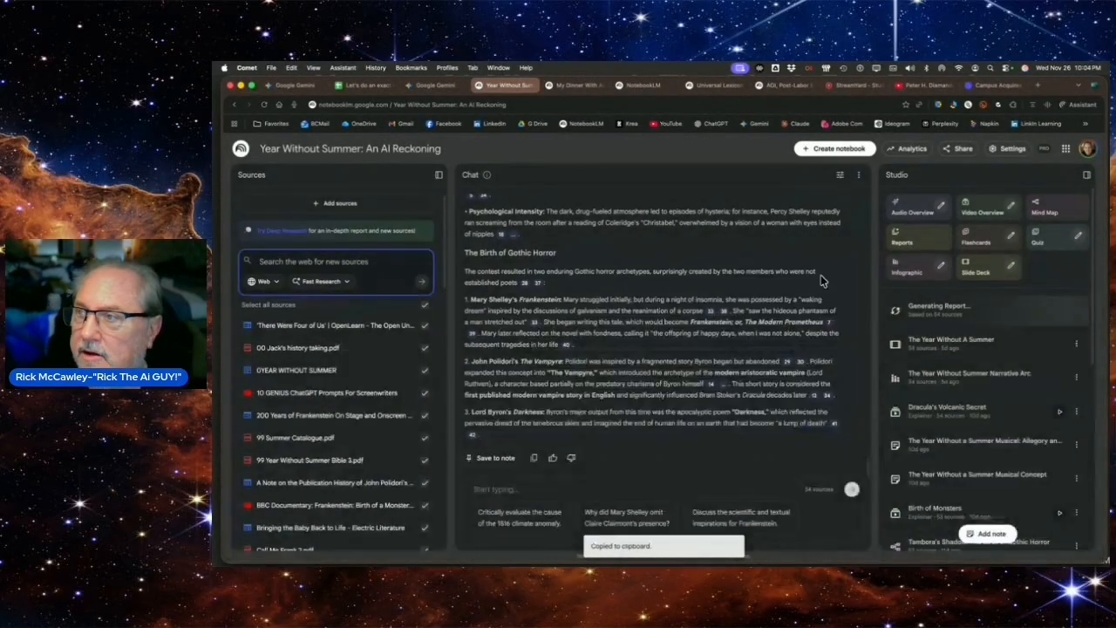
Generate an English Detailed Deck of default length, using the copied video prompt as the slide deck's description
click(1011, 266)
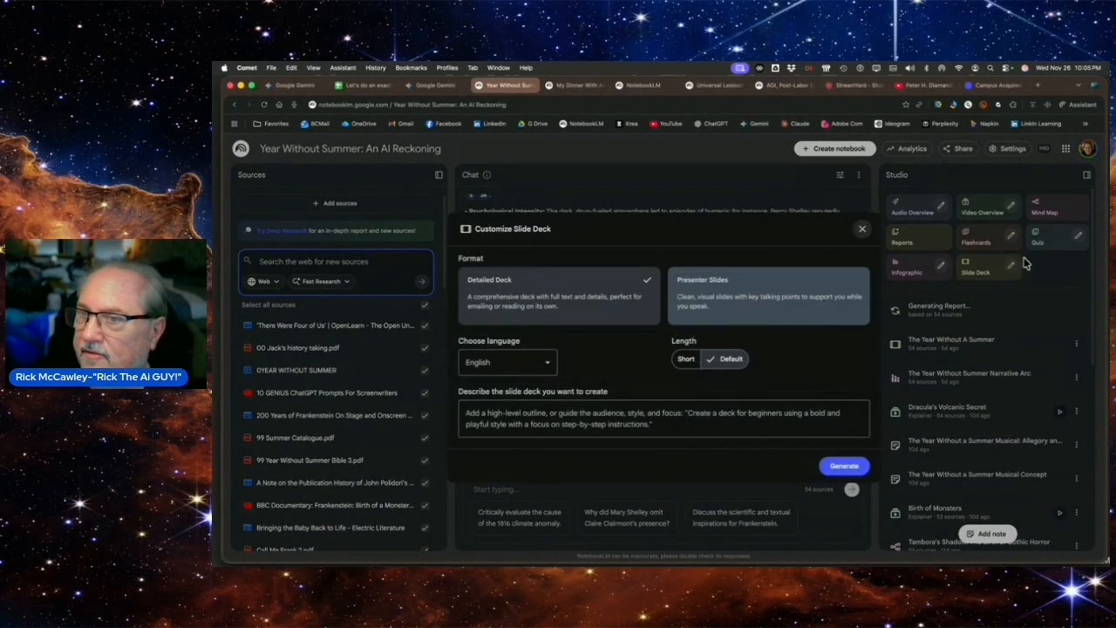
click(556, 410)
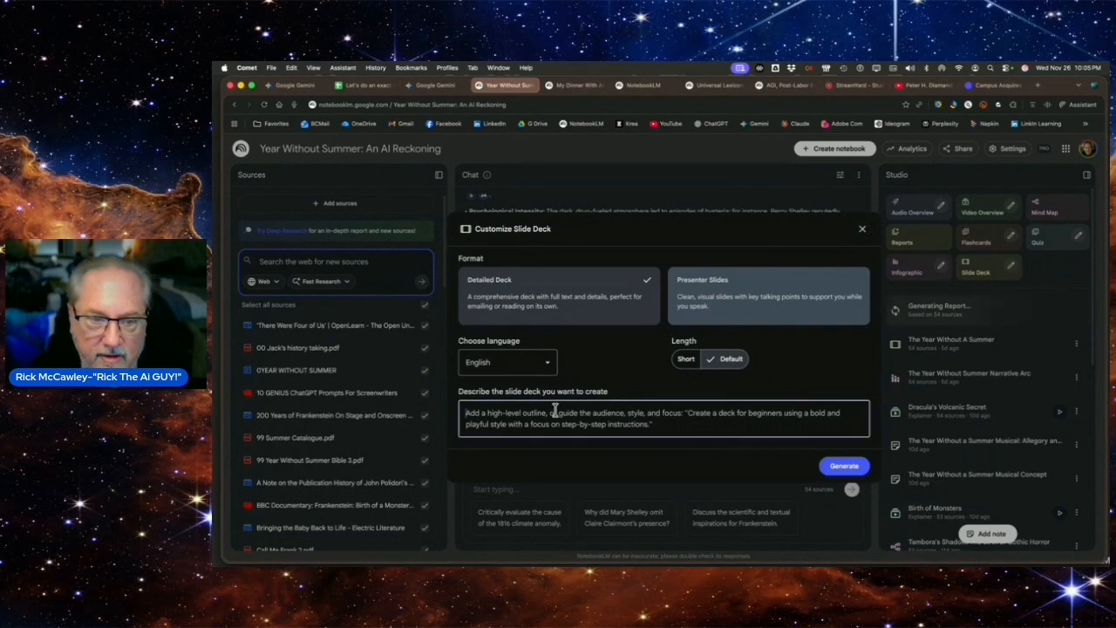
key(super+v)
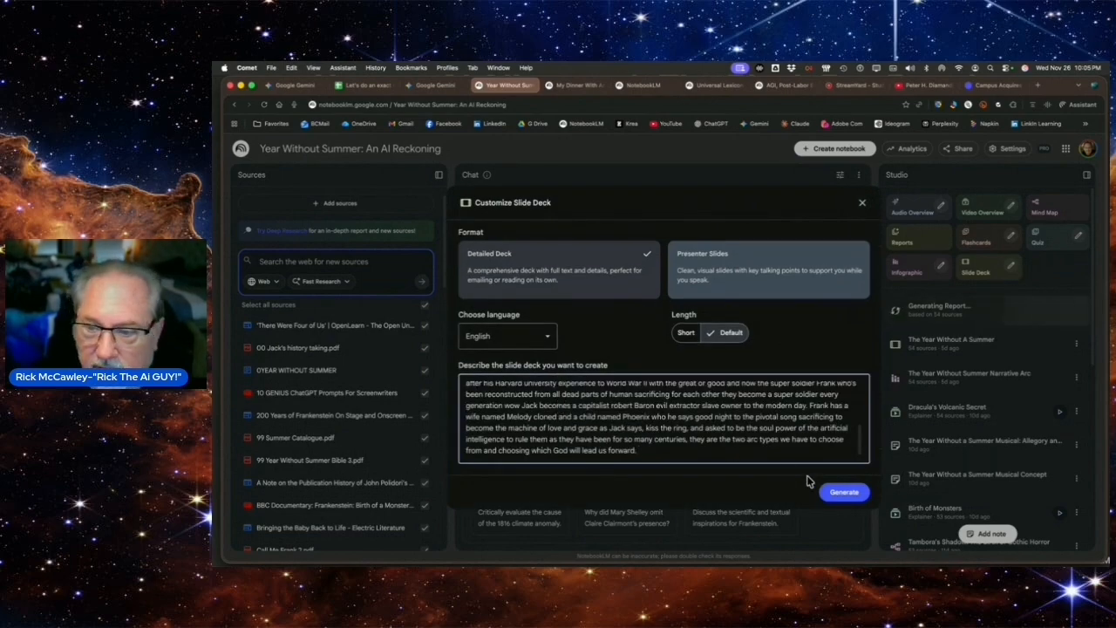
click(840, 493)
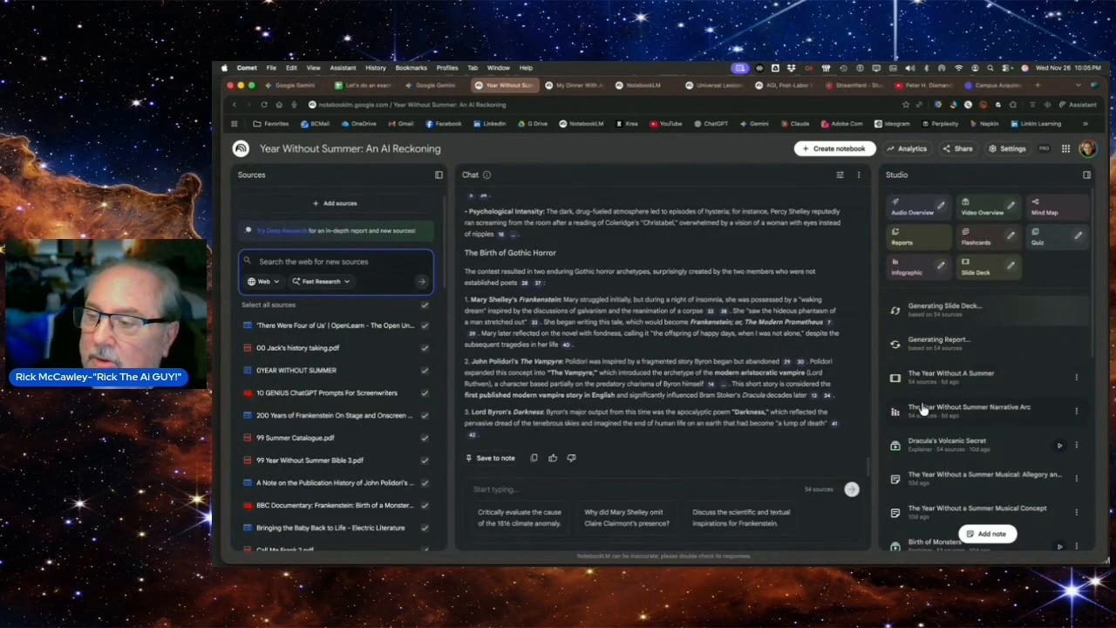
Open the Dracula's Volcanic Secret video overview and start playing it
click(919, 446)
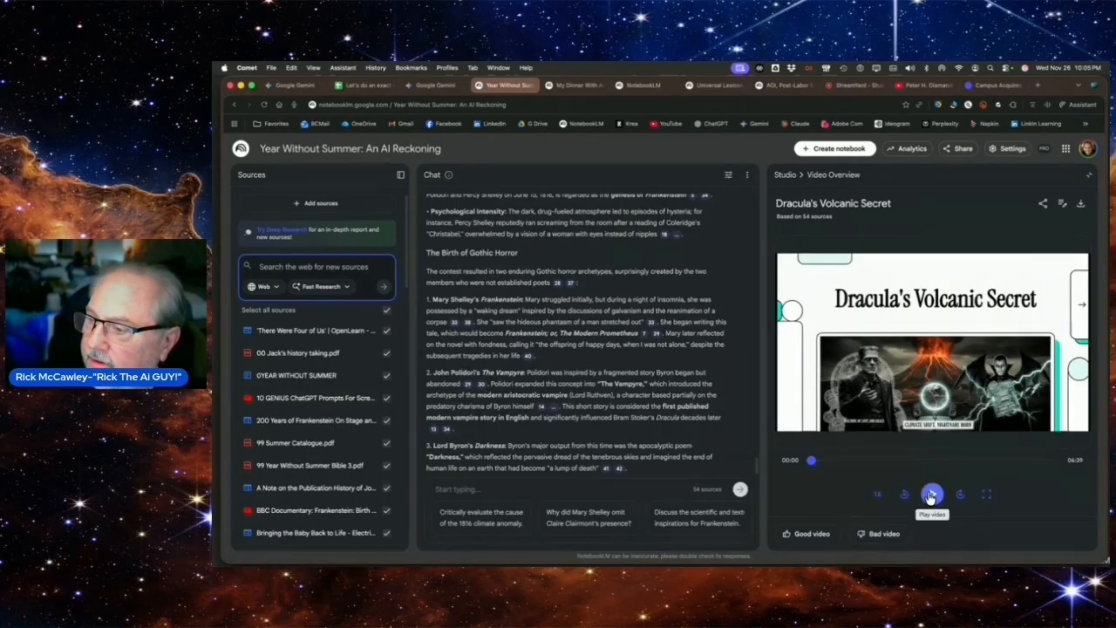
click(932, 495)
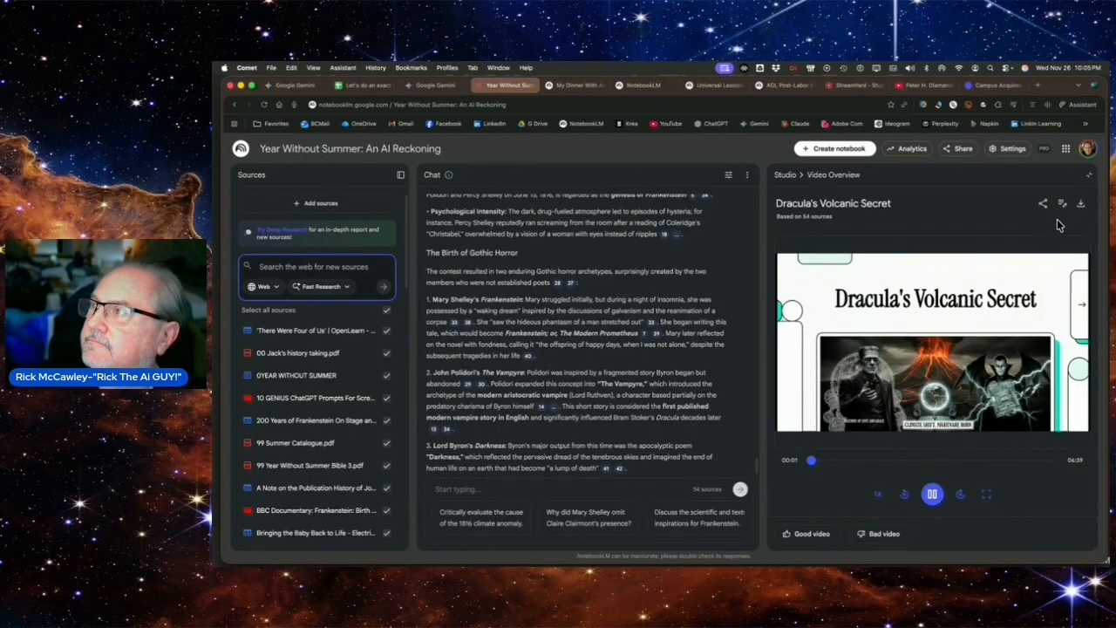